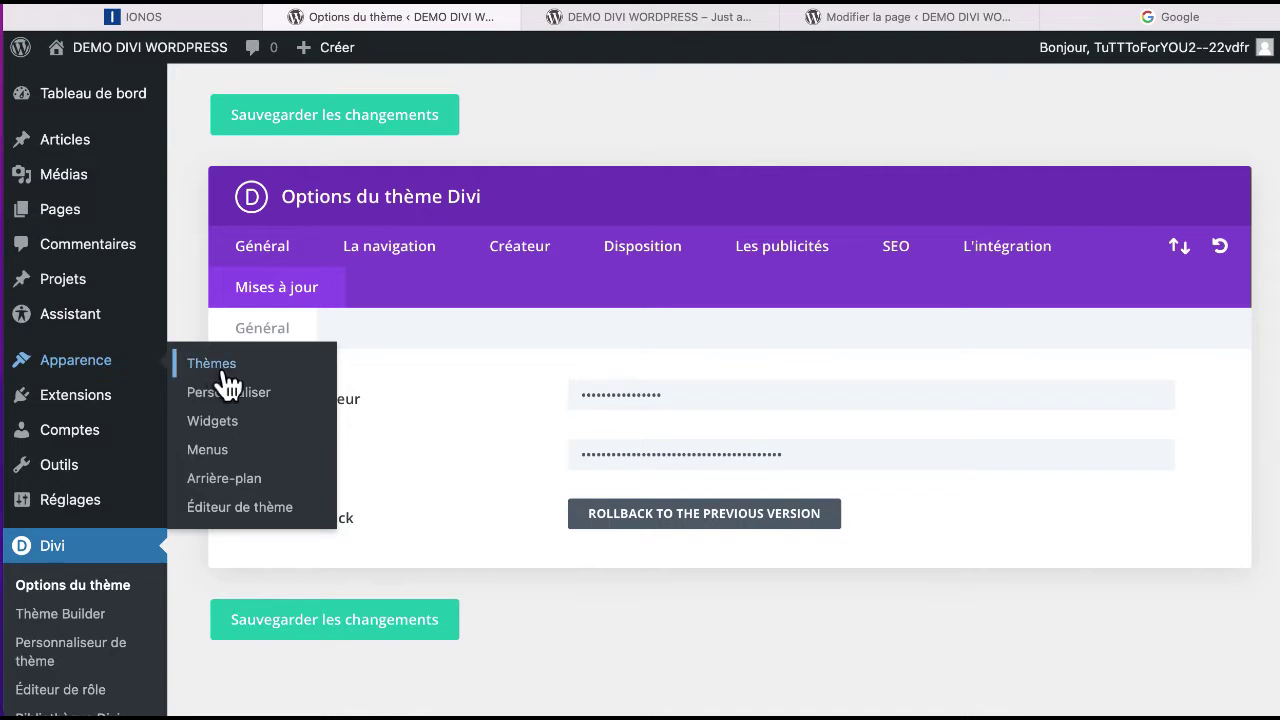
Step: View the upload form for adding a .zip theme, and return to the installed themes
left_click(212, 366)
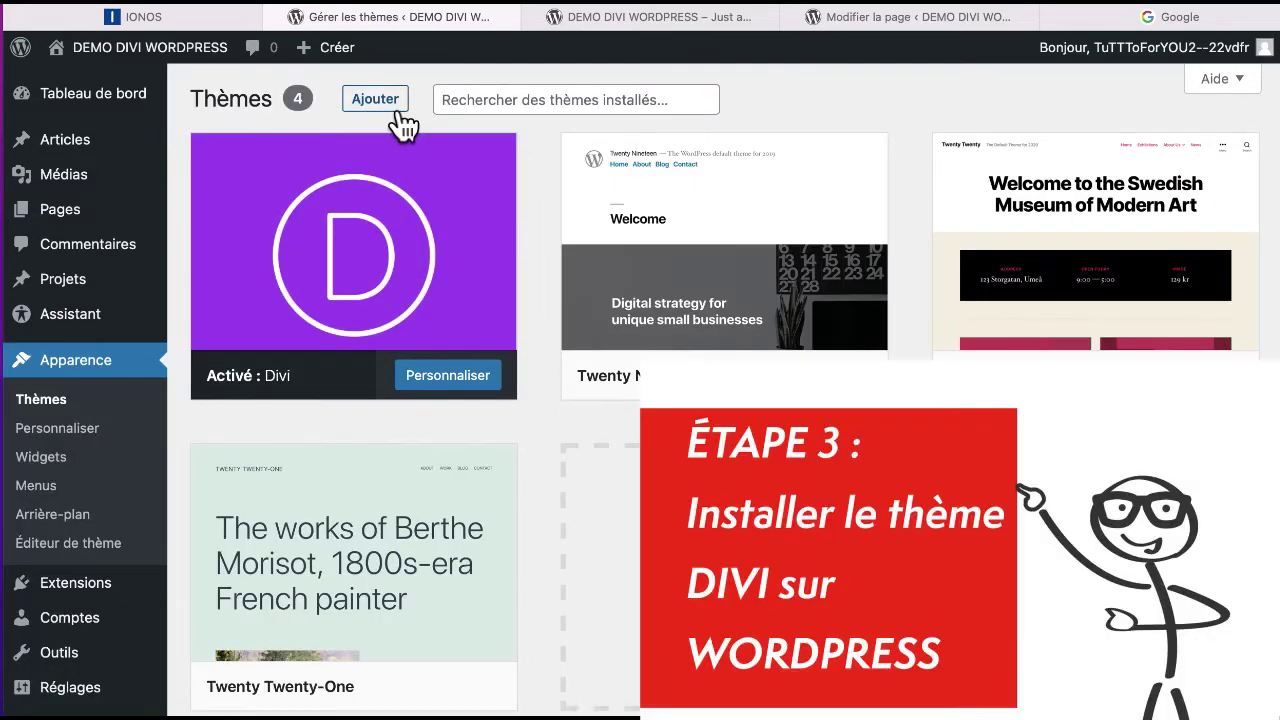
left_click(375, 99)
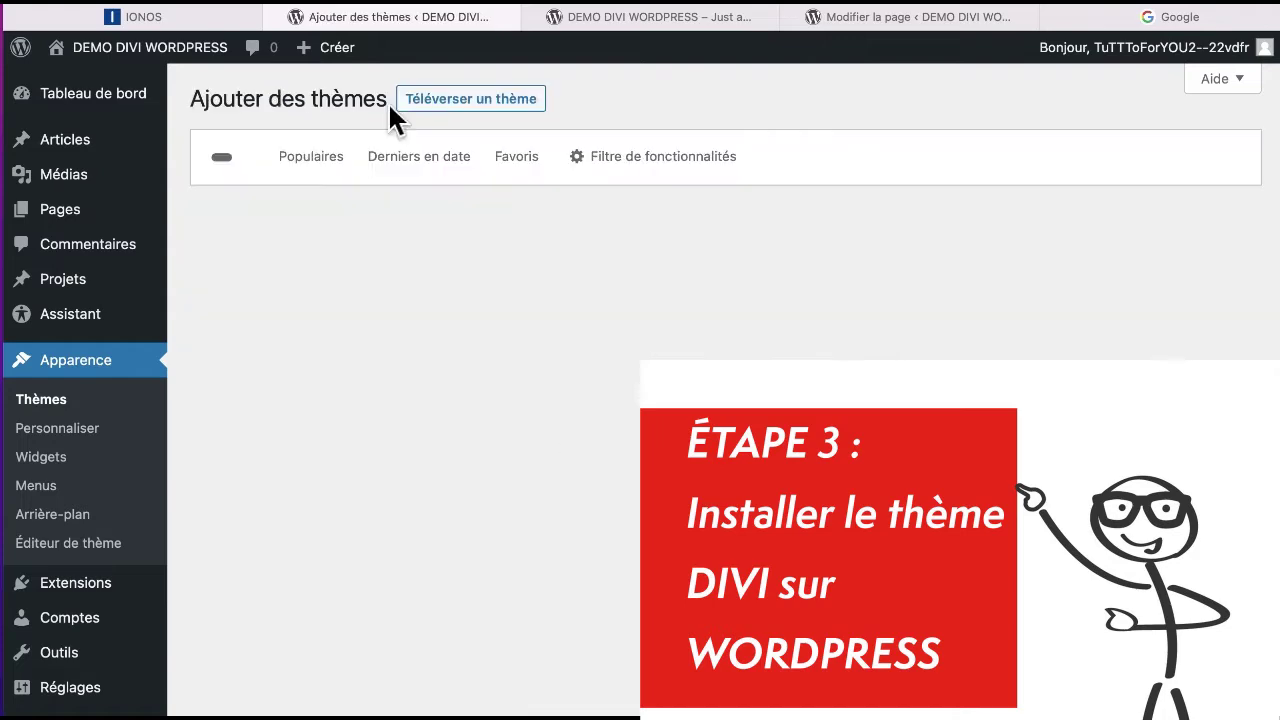
left_click(487, 105)
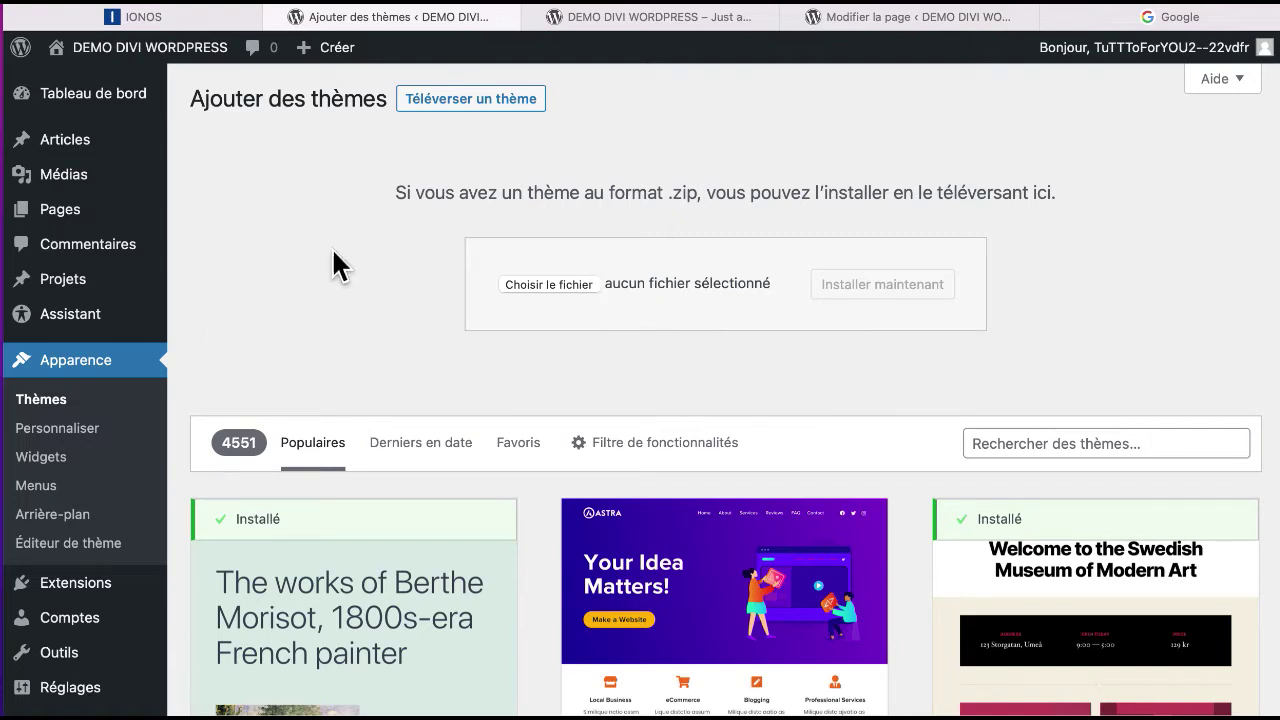
left_click(52, 405)
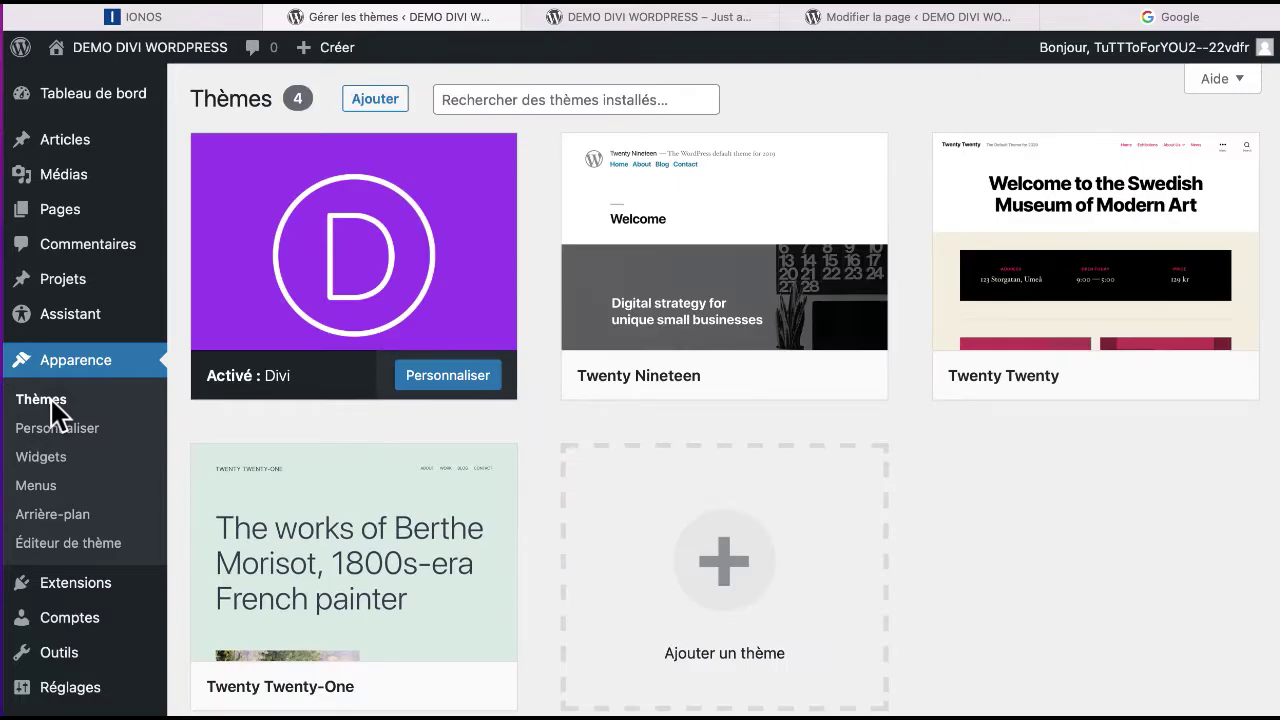
Step: Open the public site in a new browser tab and look over its home page with the Divi theme
mouse_move(128, 47)
right_click(112, 84)
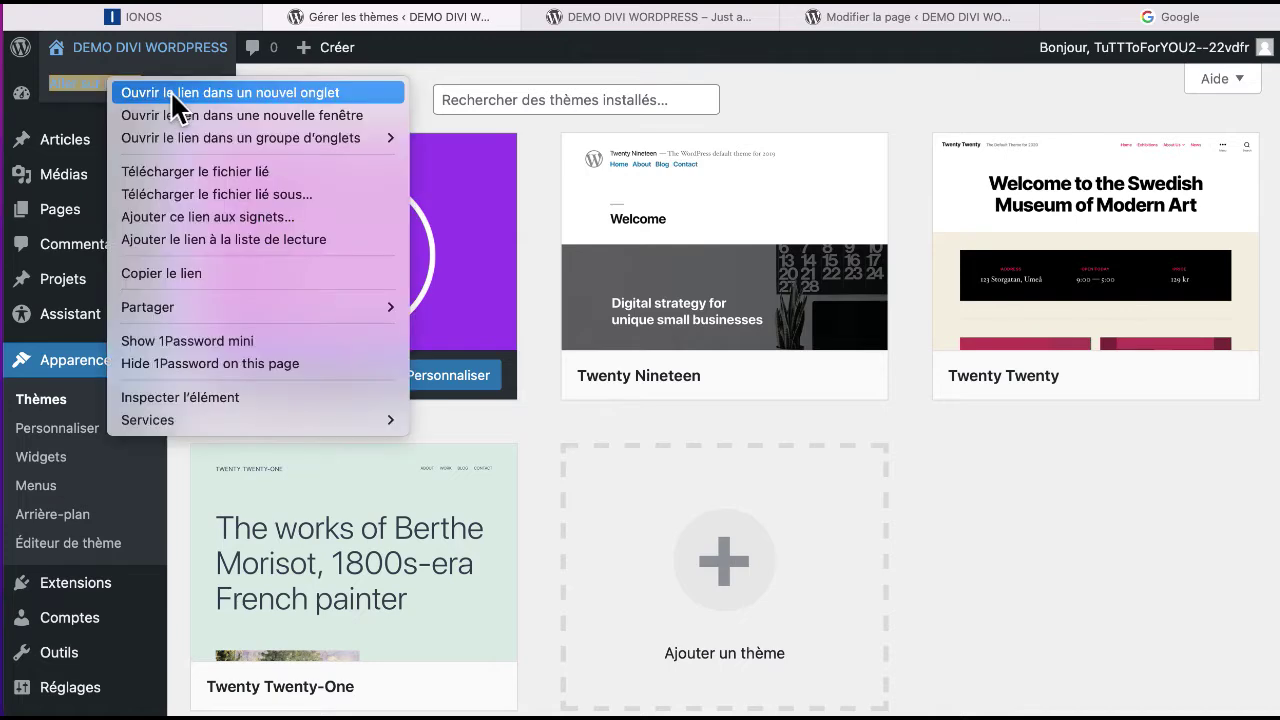
left_click(173, 91)
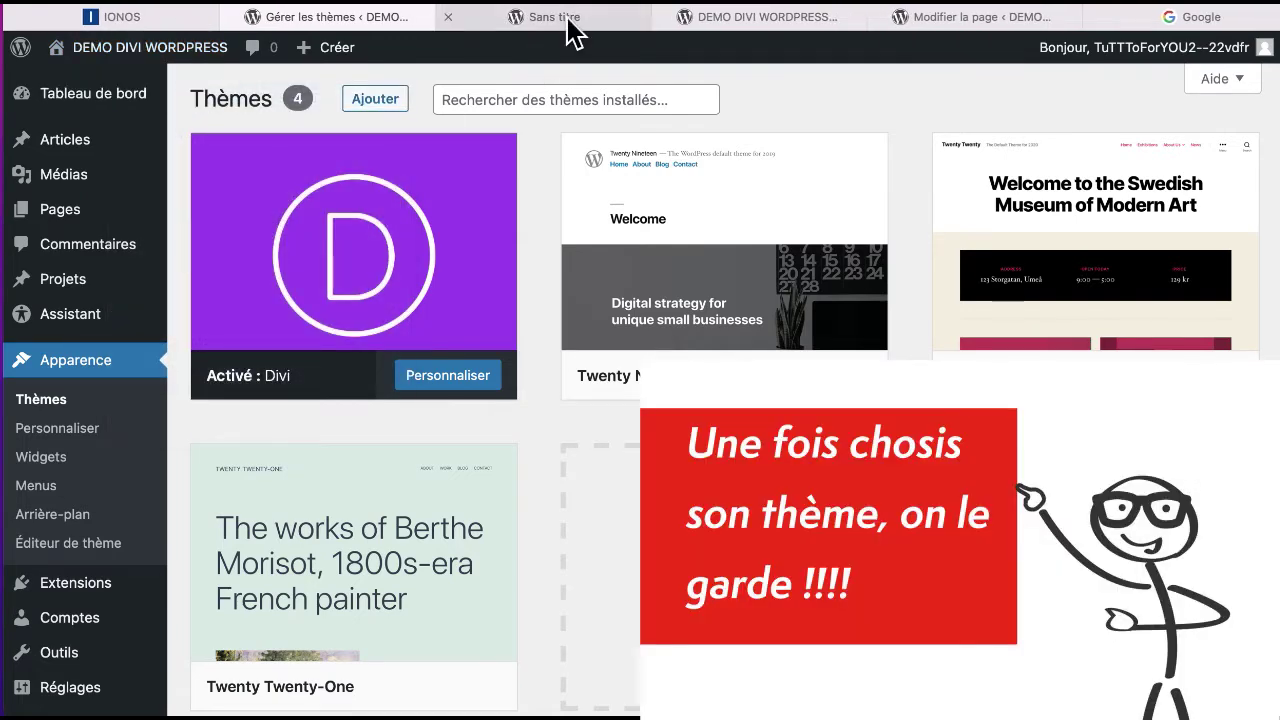
left_click(567, 20)
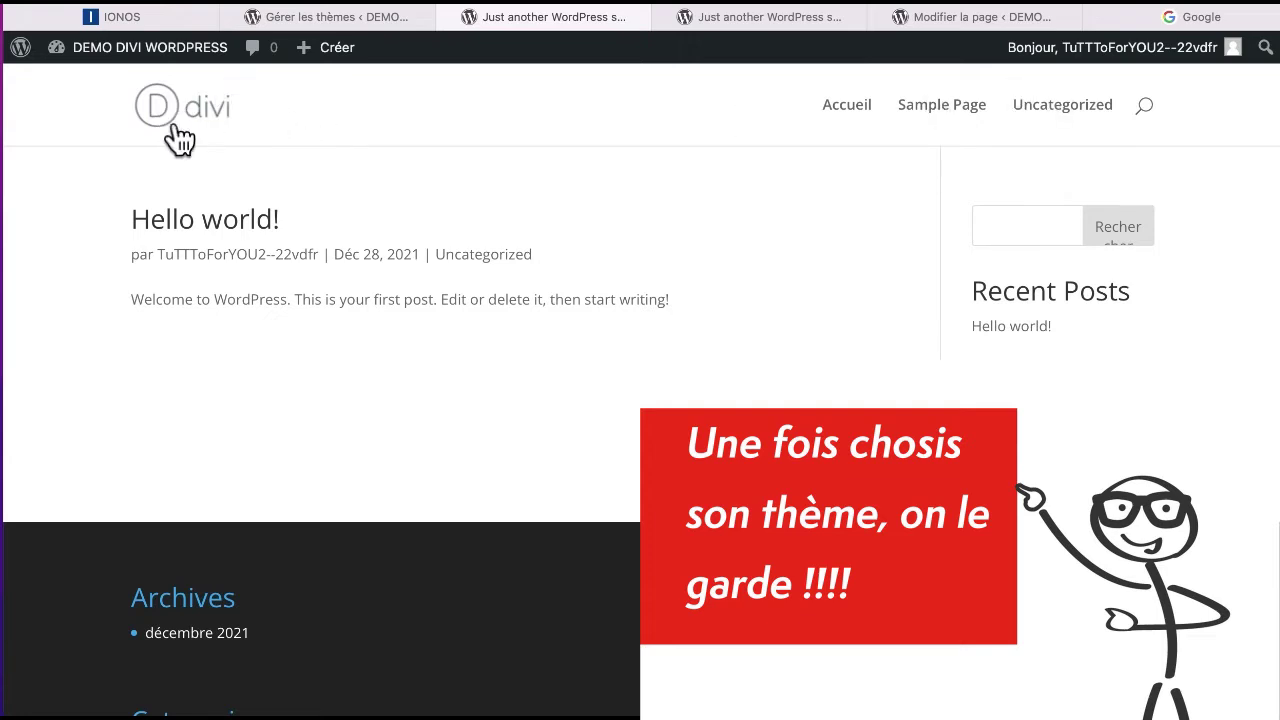
scroll(393, 640, "down", 1)
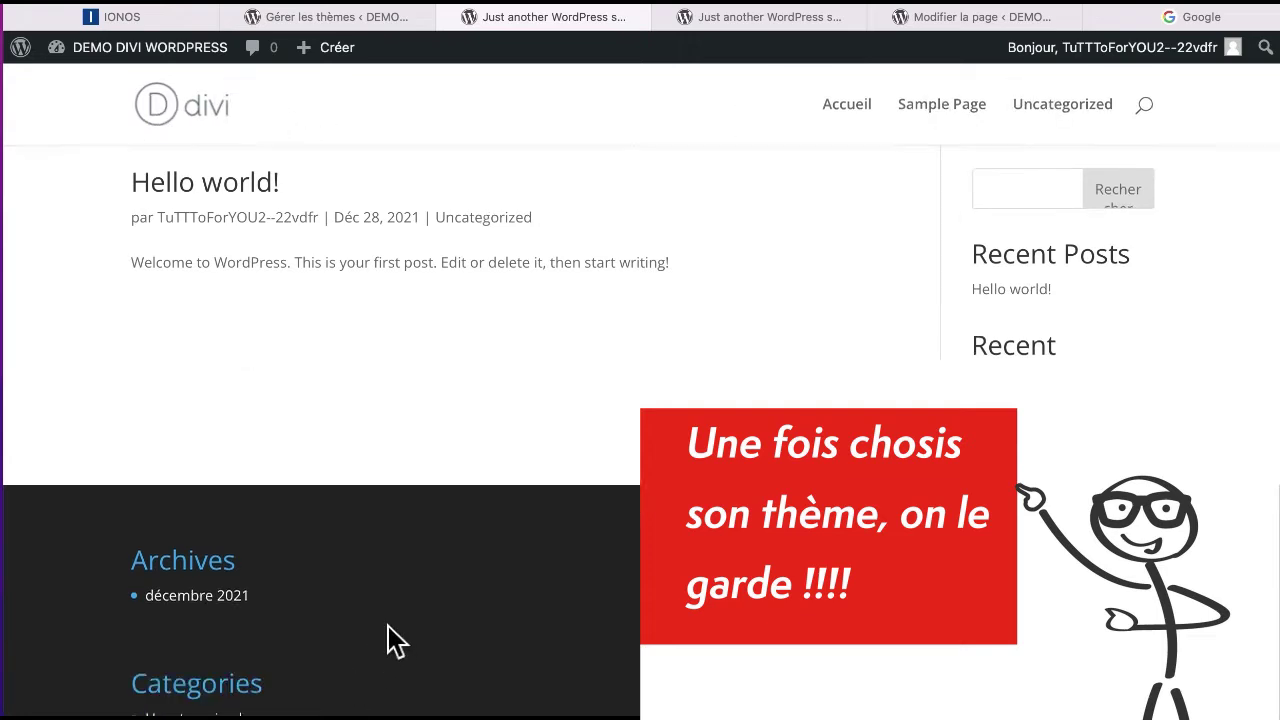
scroll(393, 640, "down", 1)
scroll(370, 550, "up", 2)
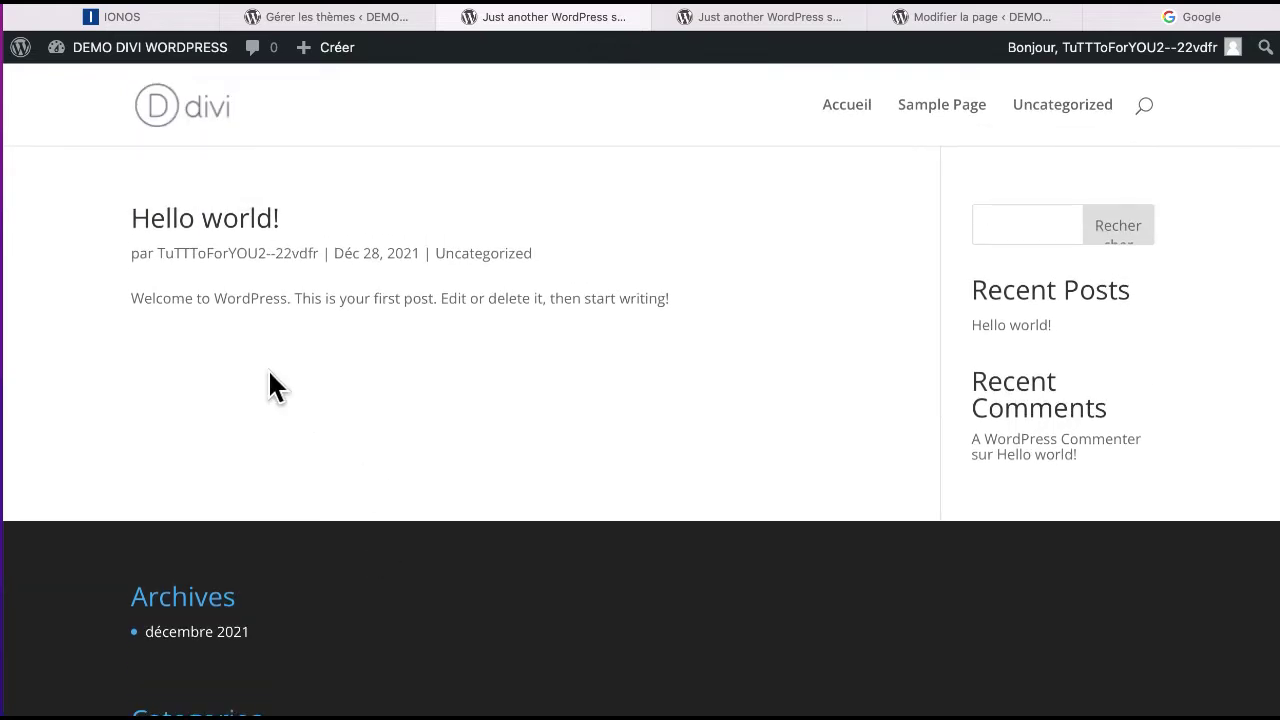
Step: Look over the site's Sample Page from header to footer
left_click(960, 120)
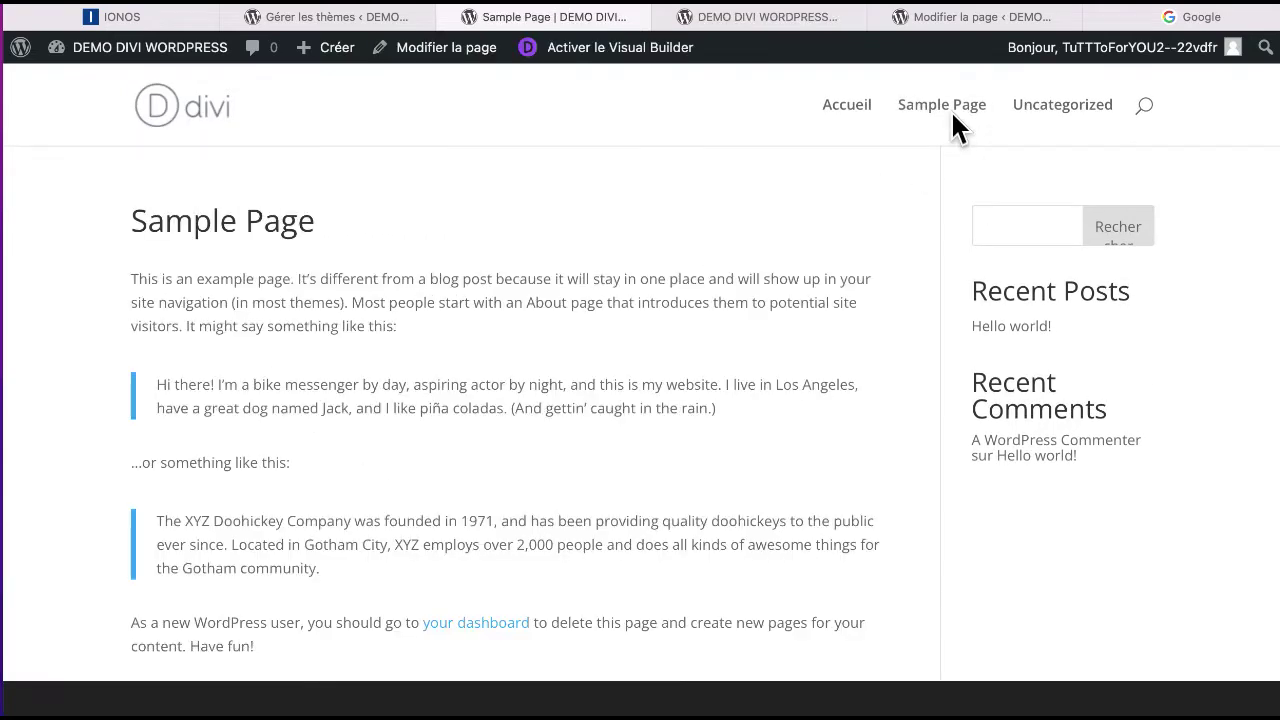
scroll(120, 420, "down", 1)
scroll(138, 437, "down", 3)
scroll(139, 440, "up", 4)
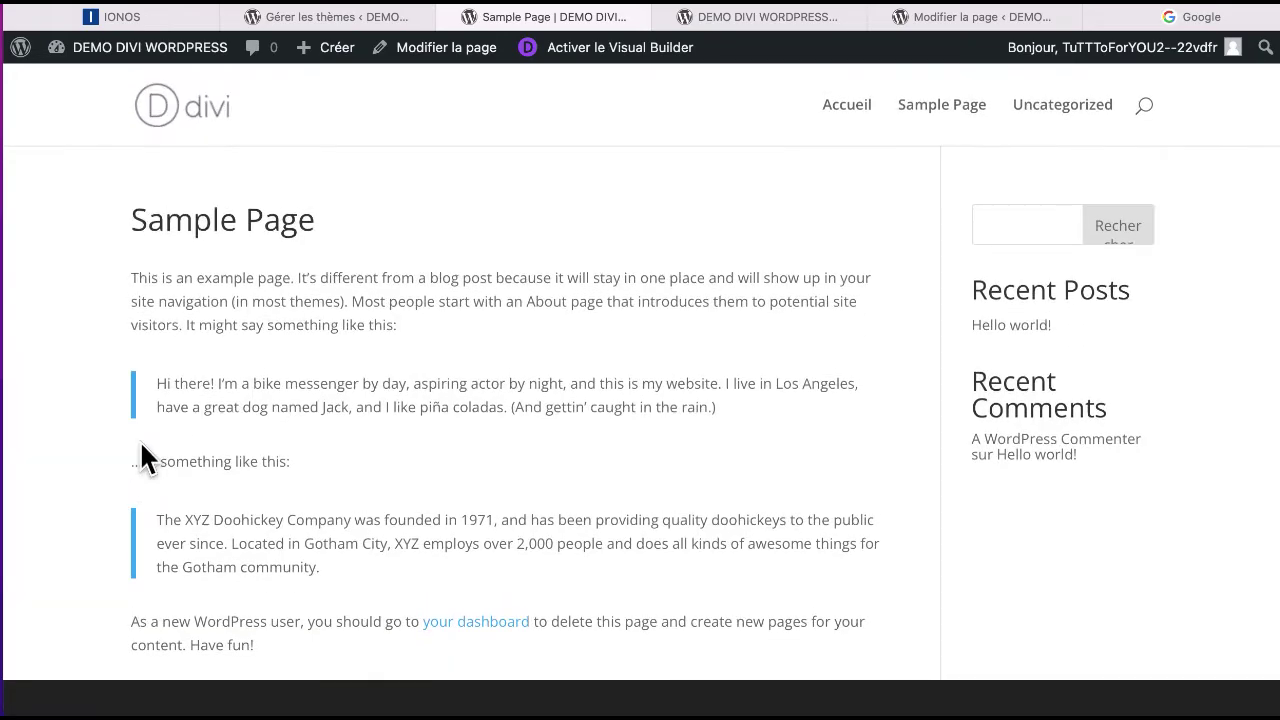
Step: Return to the site administration, go to the update settings in the Divi theme options, and save the licence settings
left_click(284, 22)
scroll(114, 591, "down", 2)
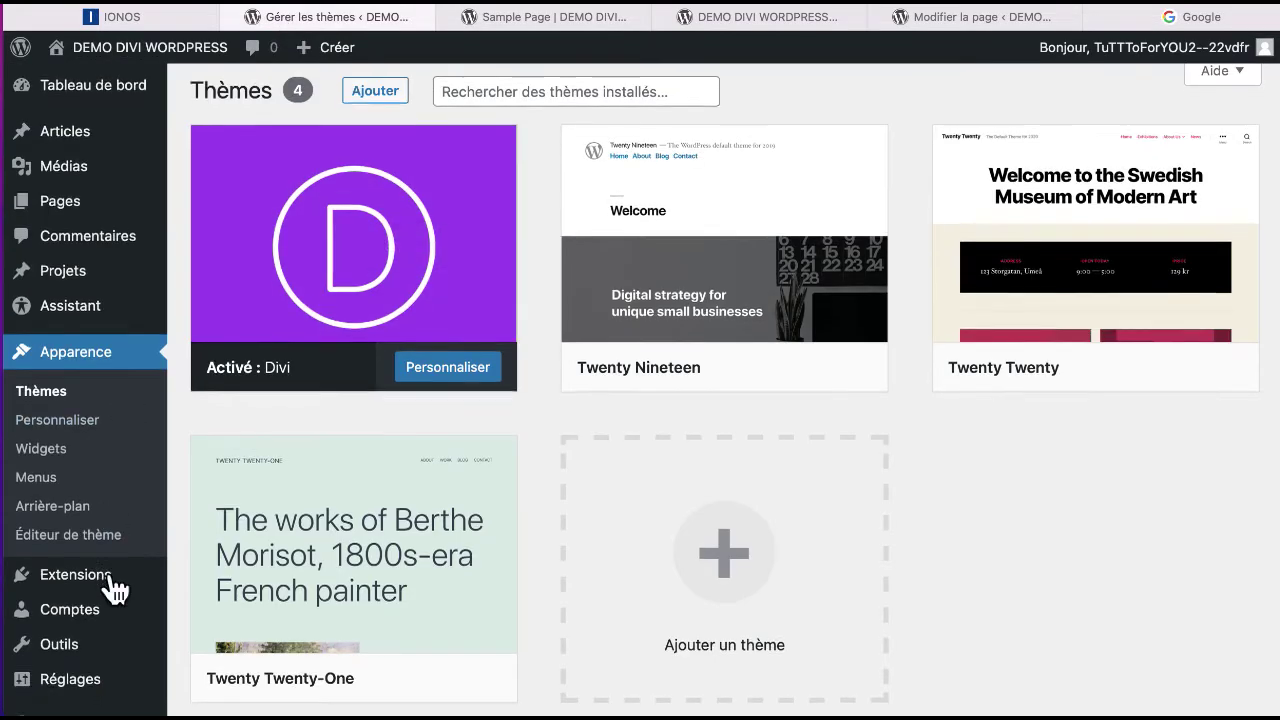
mouse_move(110, 580)
mouse_move(30, 650)
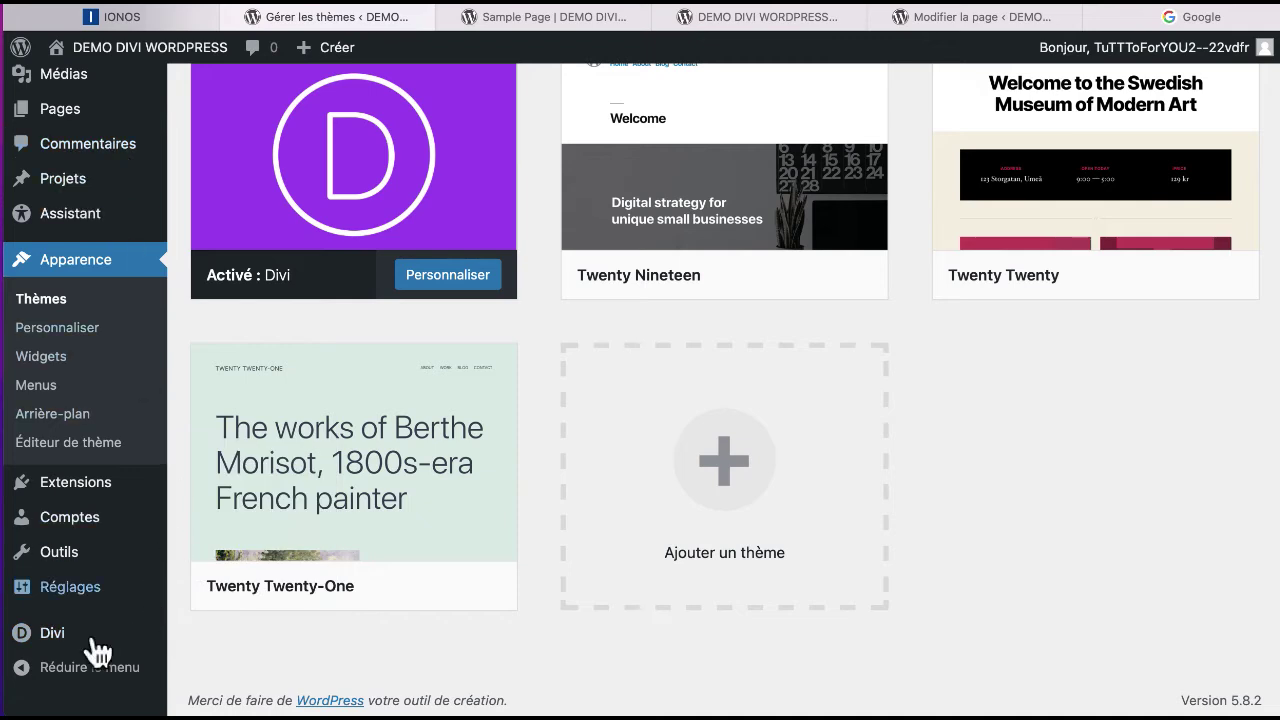
mouse_move(76, 648)
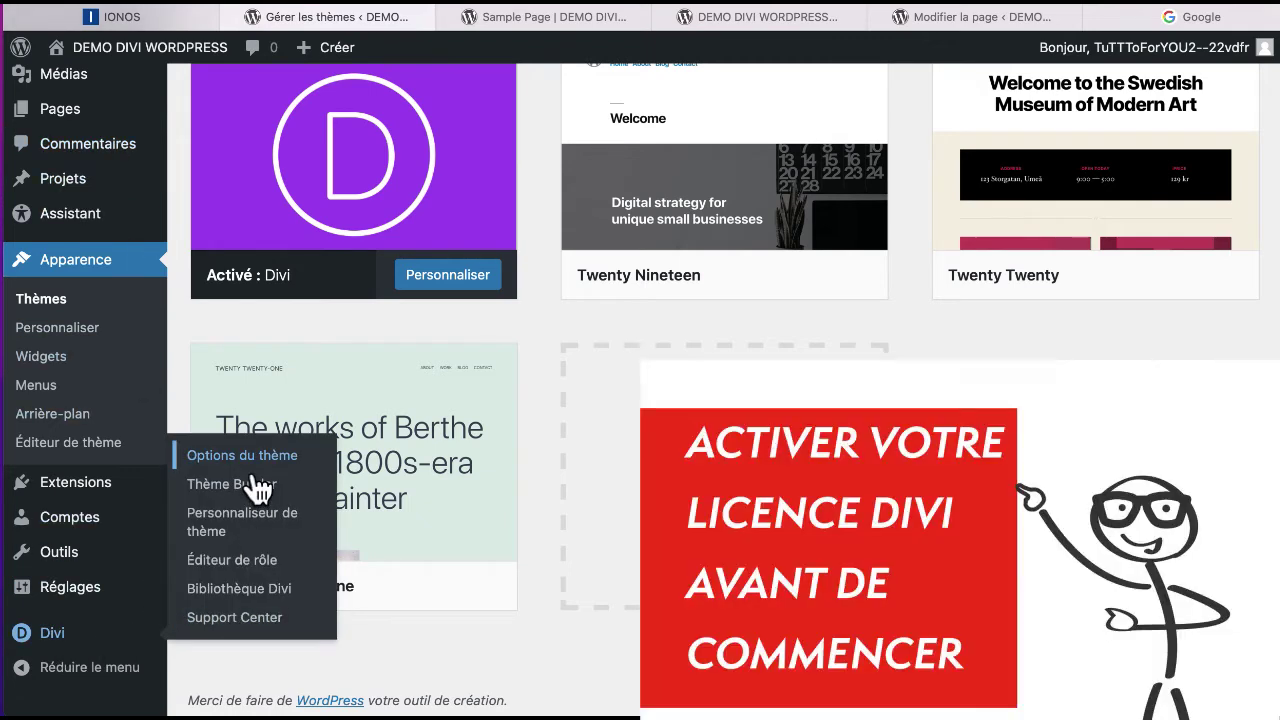
left_click(254, 480)
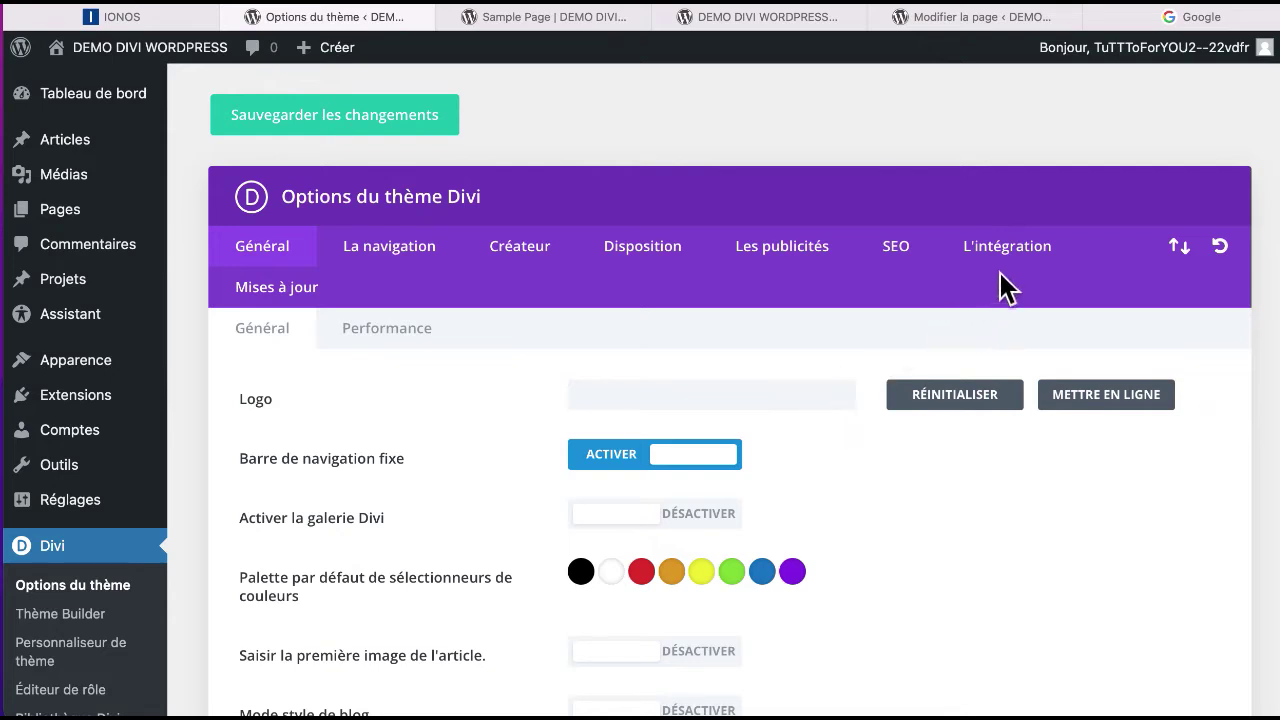
left_click(293, 287)
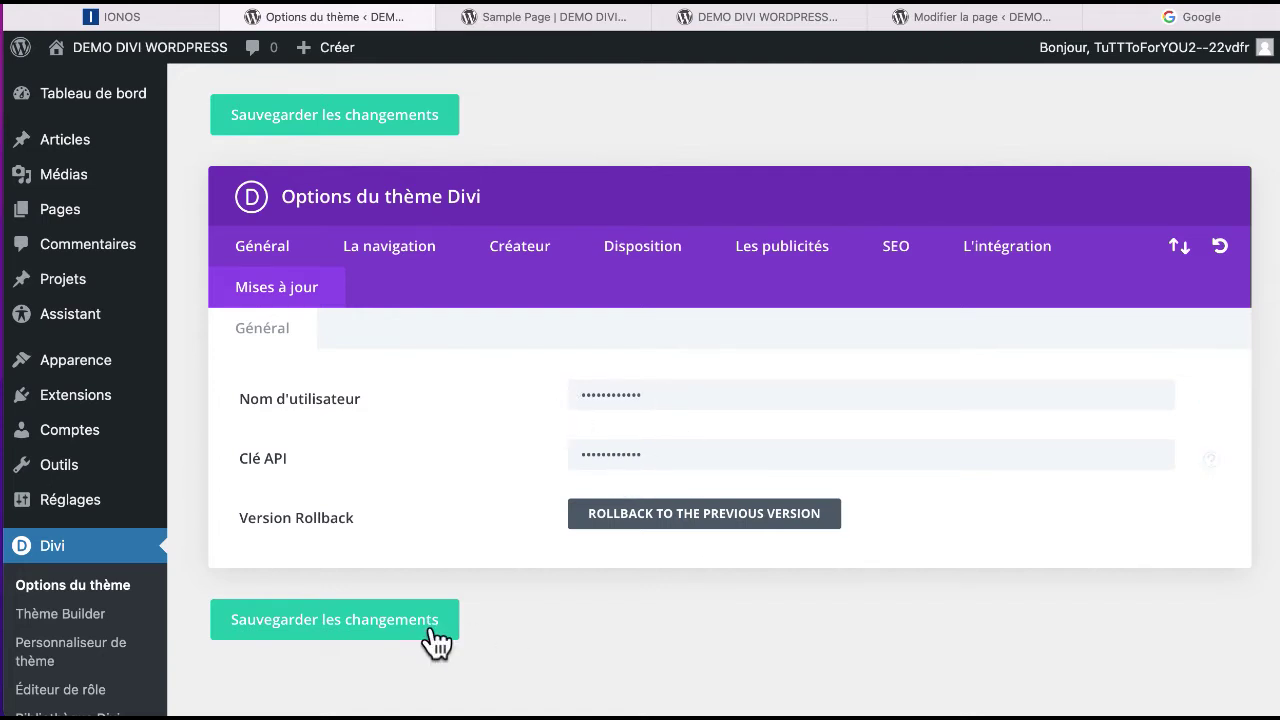
left_click(398, 632)
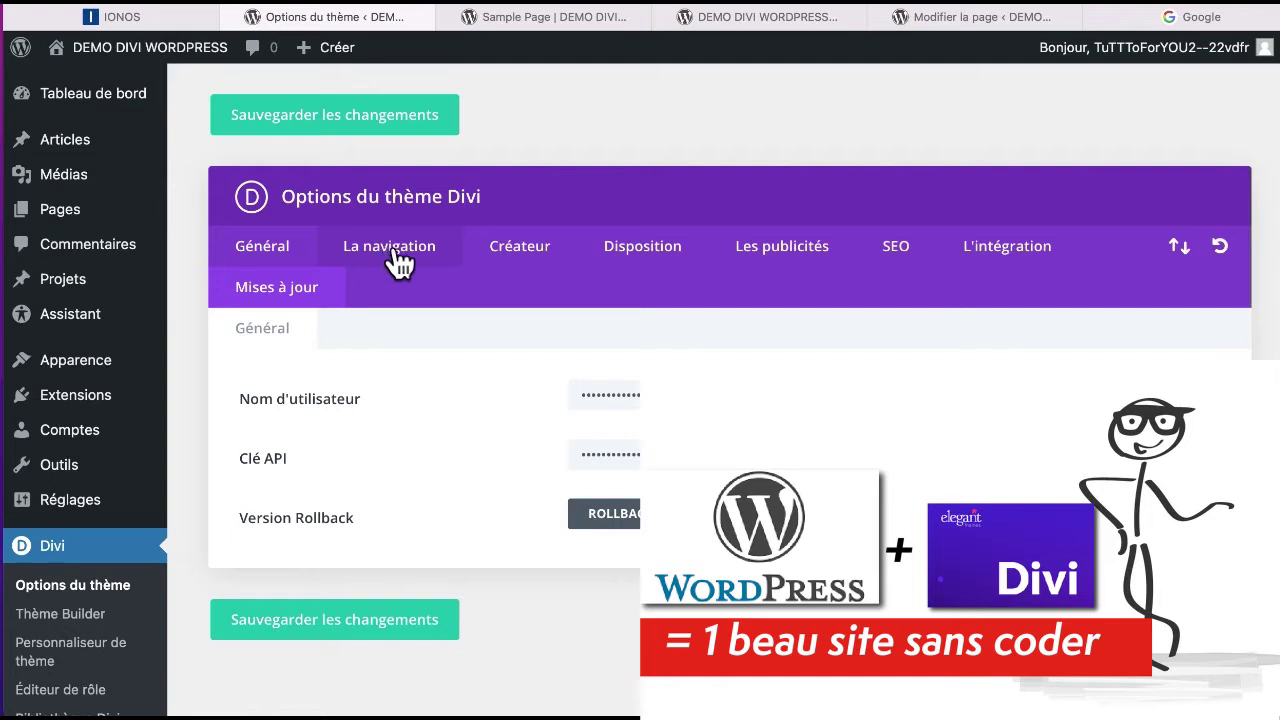
Step: Check the classic editor option in the advanced builder settings of the Divi theme
left_click(515, 258)
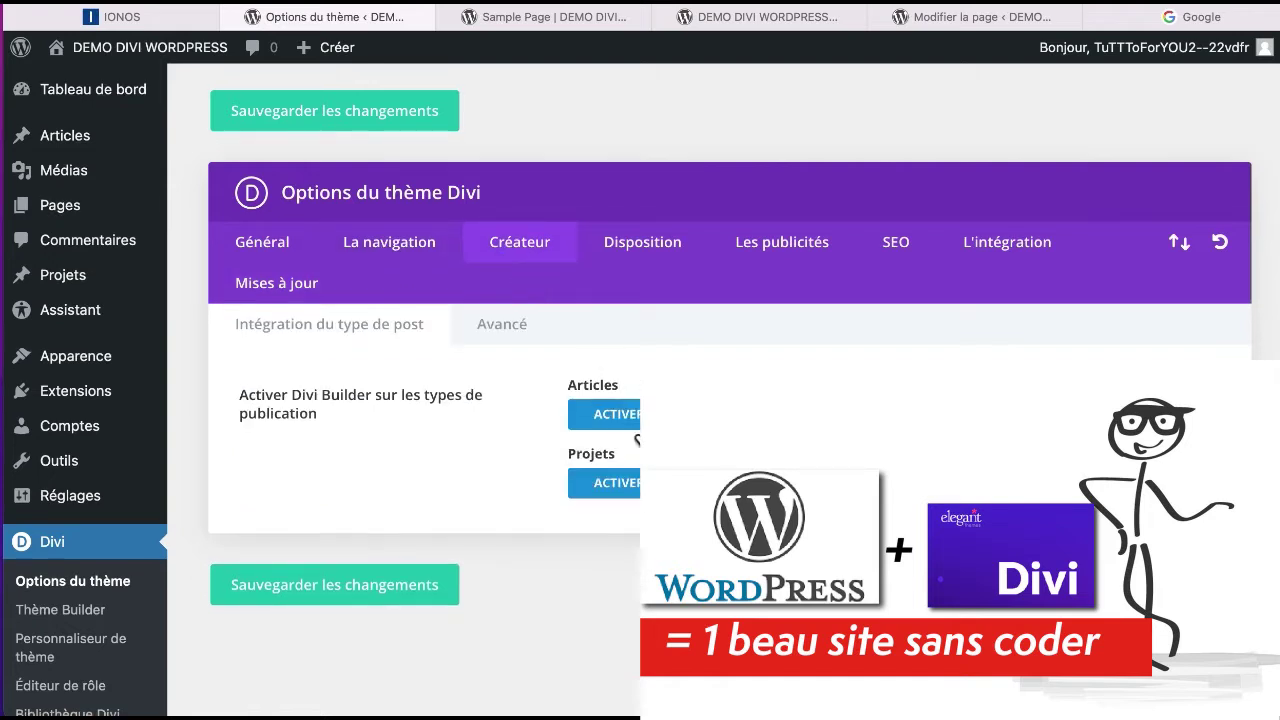
left_click(508, 330)
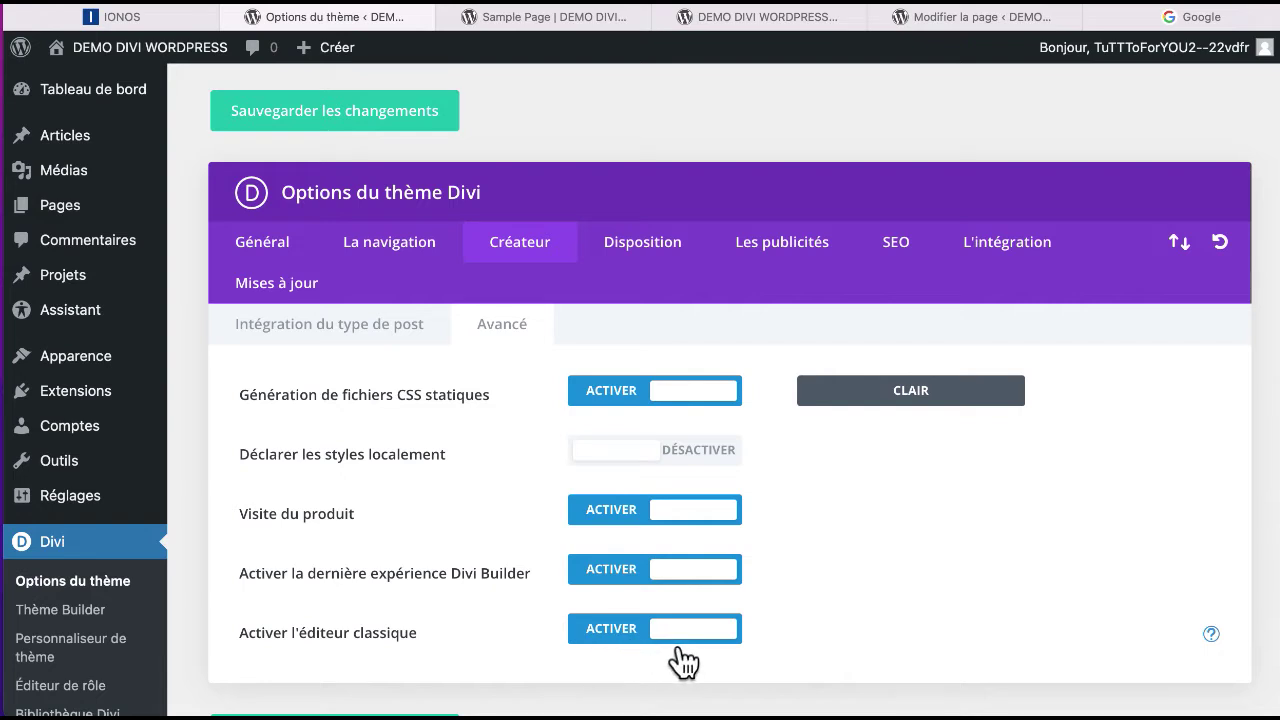
Step: Create a new page and start the Divi builder on it
left_click(86, 214)
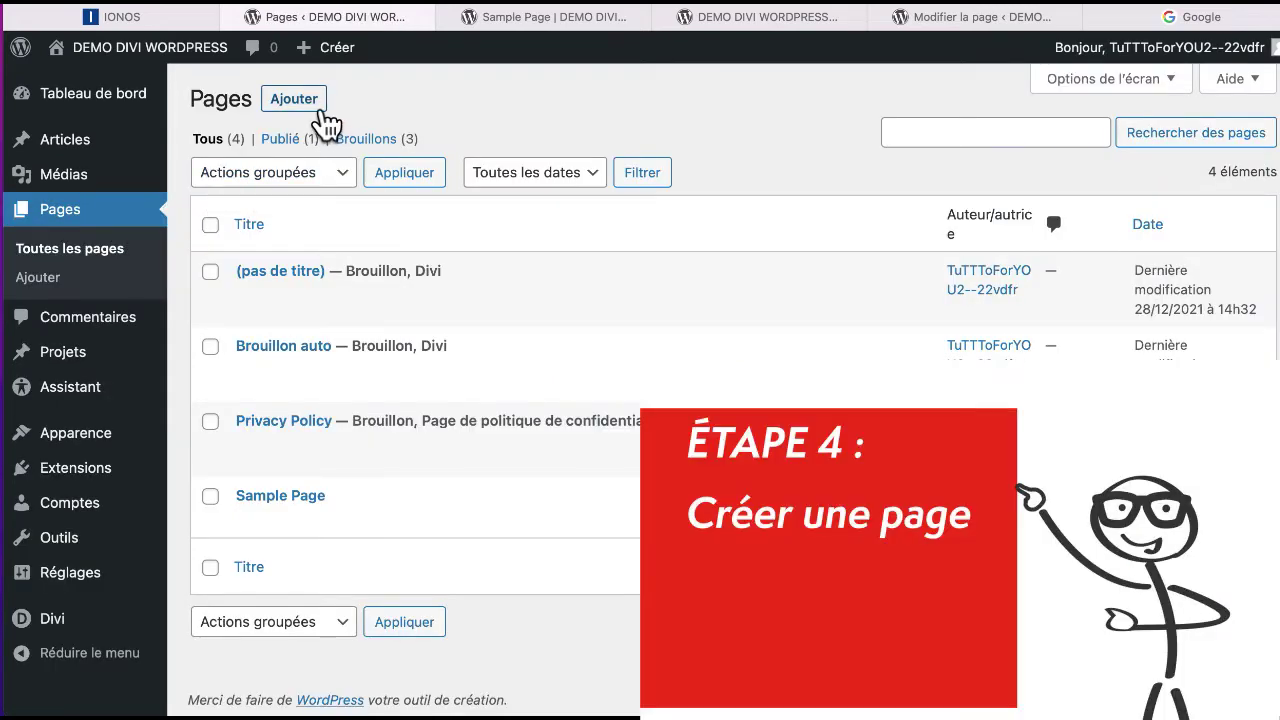
mouse_move(358, 70)
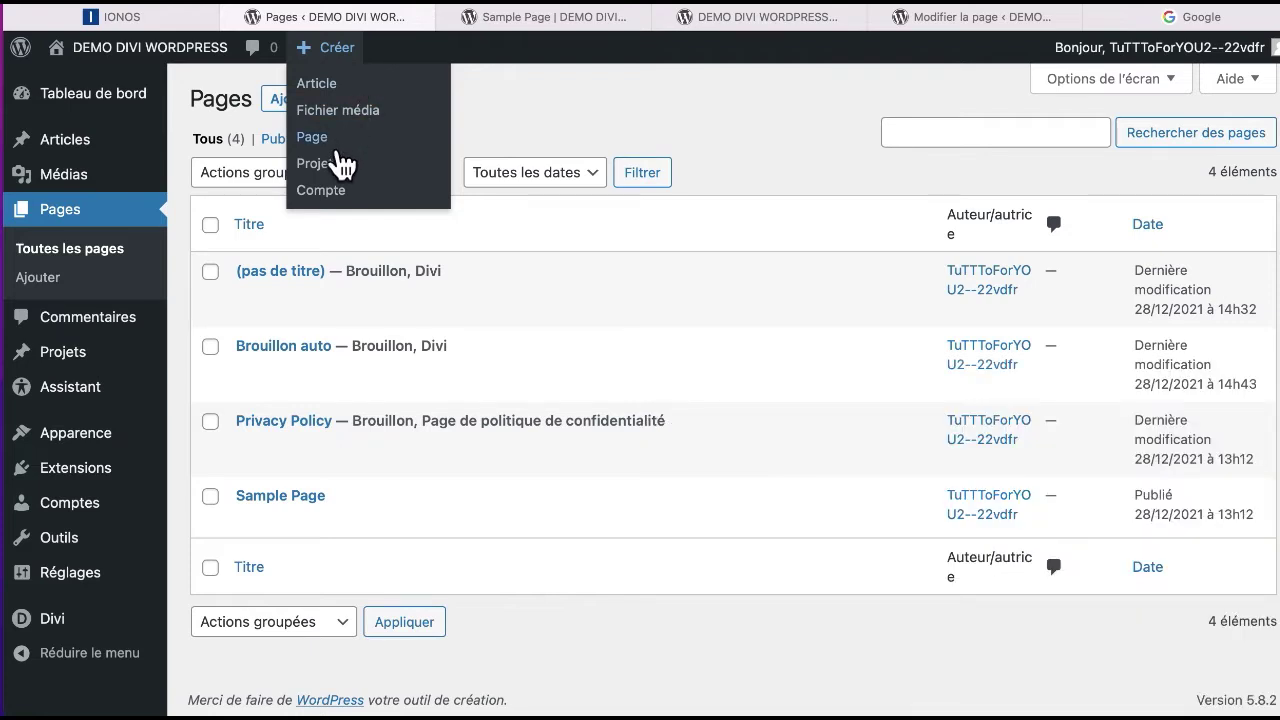
left_click(330, 140)
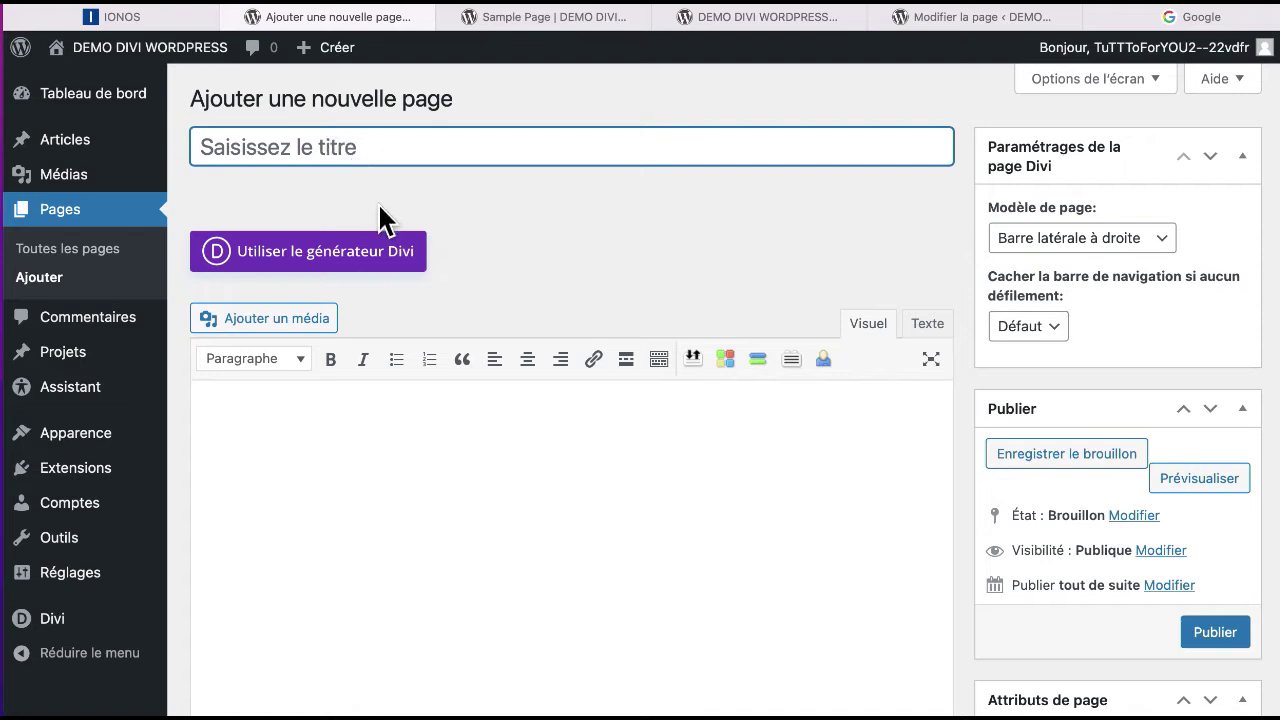
left_click(333, 270)
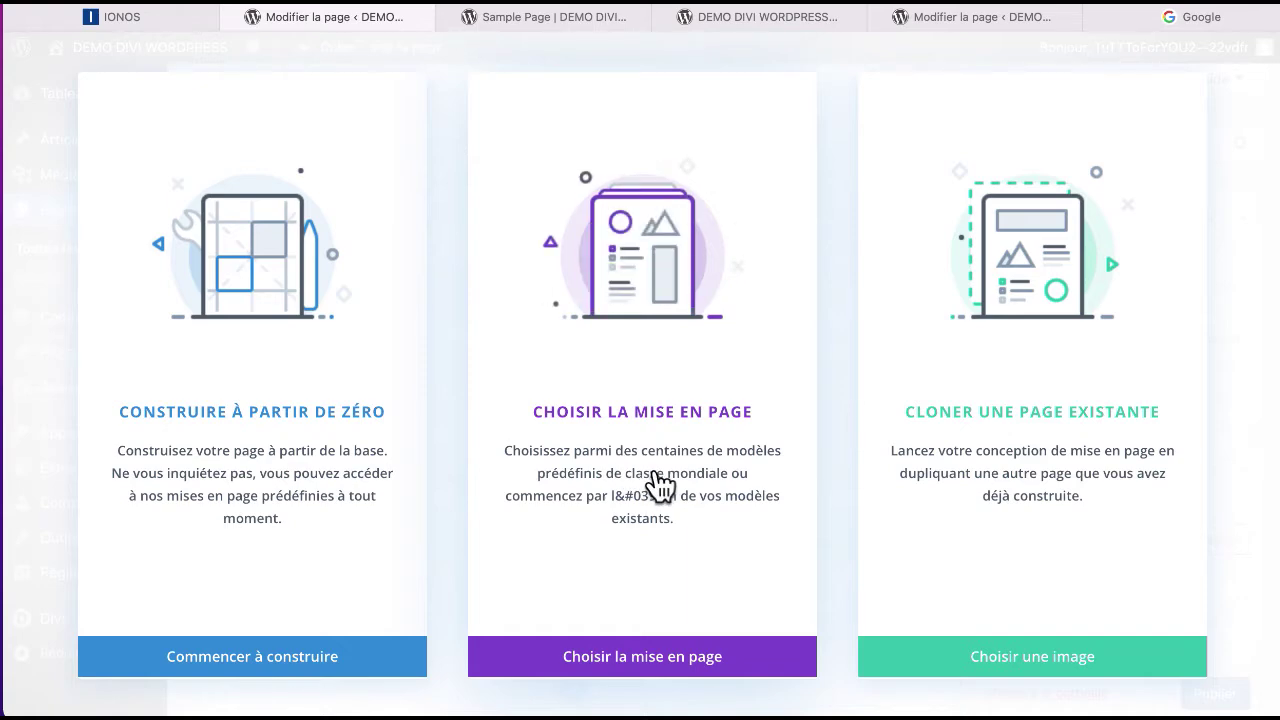
Step: Load the Home layout of the Coffee Shop layout pack into the page from the predefined layouts
left_click(660, 487)
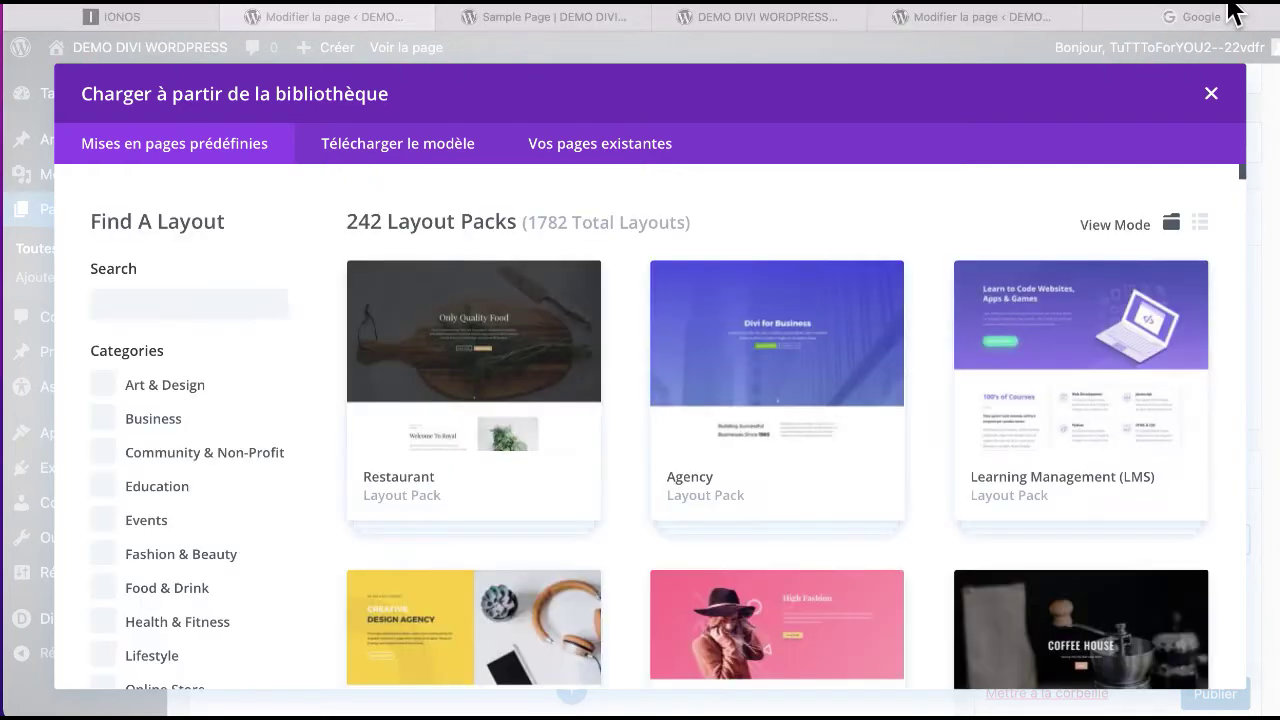
scroll(957, 323, "down", 3)
scroll(957, 320, "down", 3)
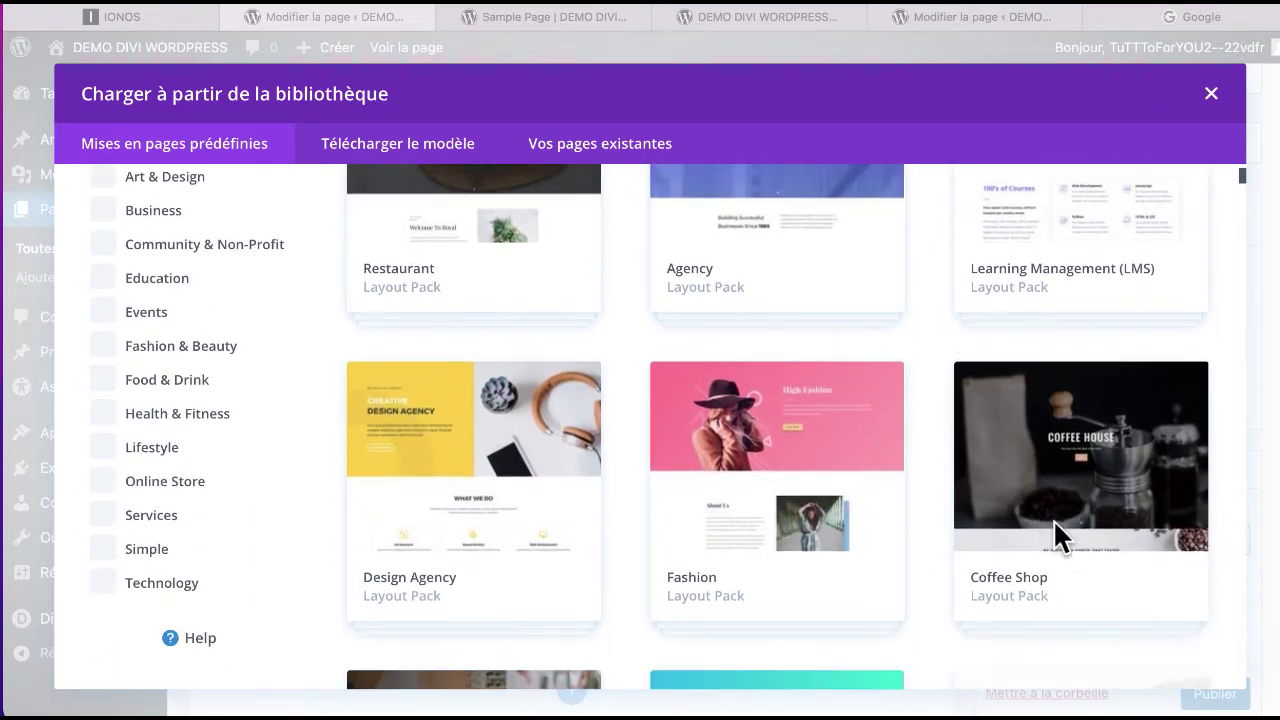
left_click(1032, 577)
scroll(994, 531, "down", 1)
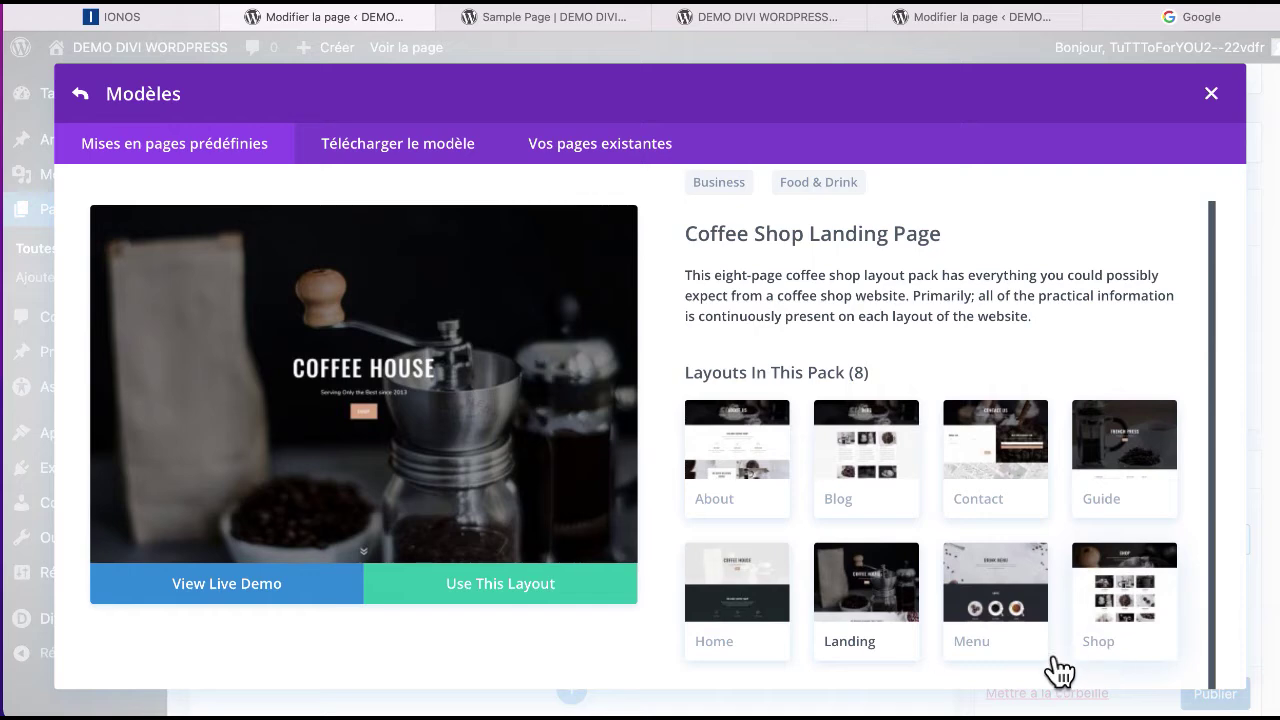
left_click(742, 657)
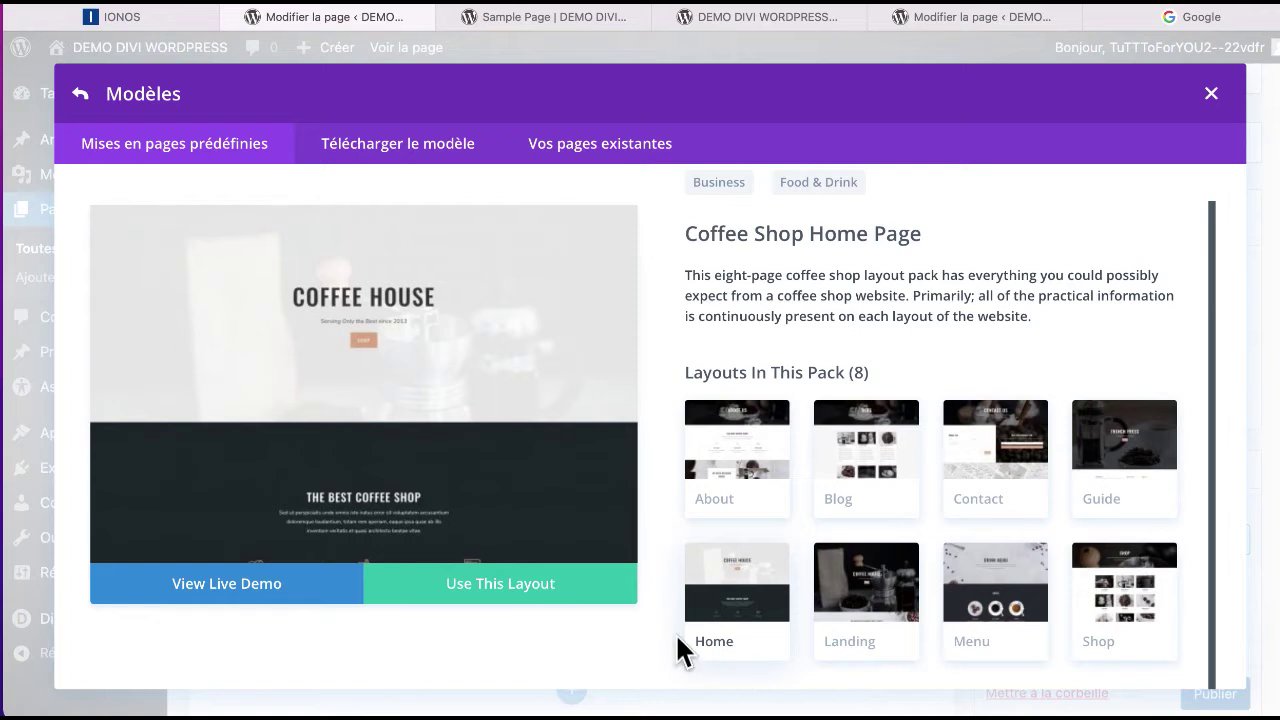
left_click(505, 595)
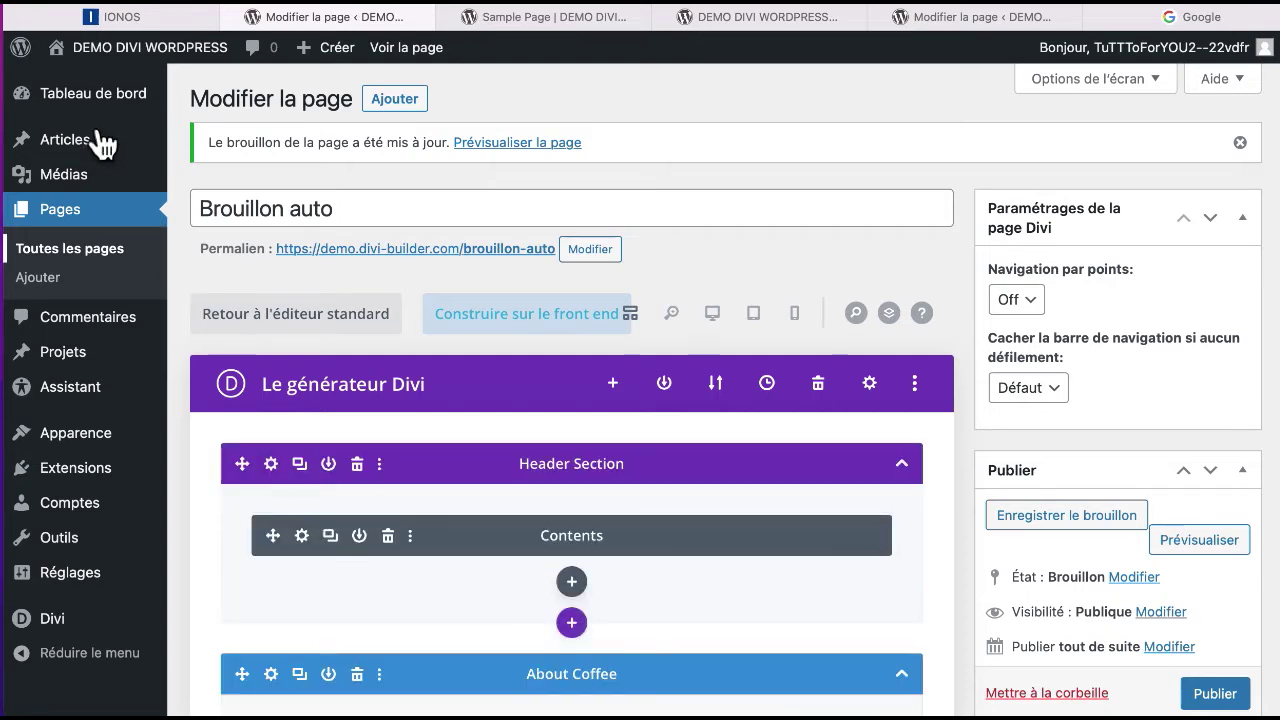
Step: Examine the sections, rows and modules of the loaded layout along with the page's publishing settings and attributes
mouse_move(68, 155)
mouse_move(60, 355)
scroll(989, 343, "down", 3)
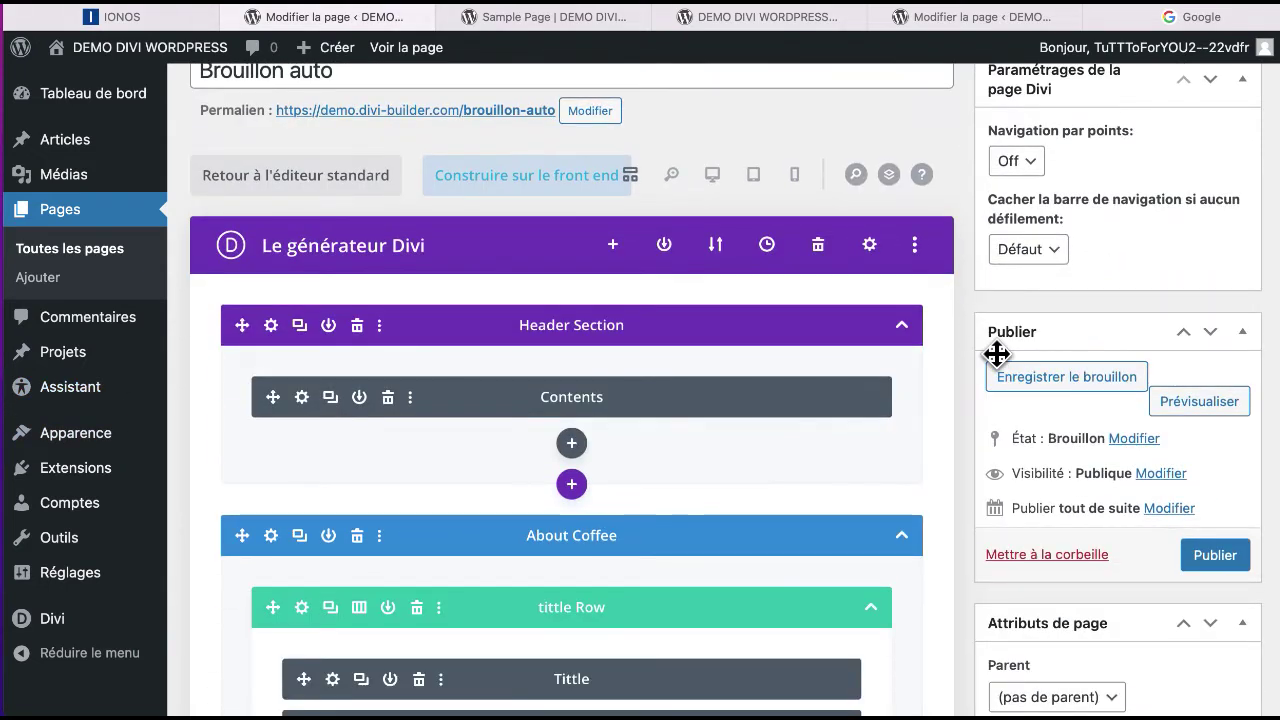
scroll(997, 353, "down", 1)
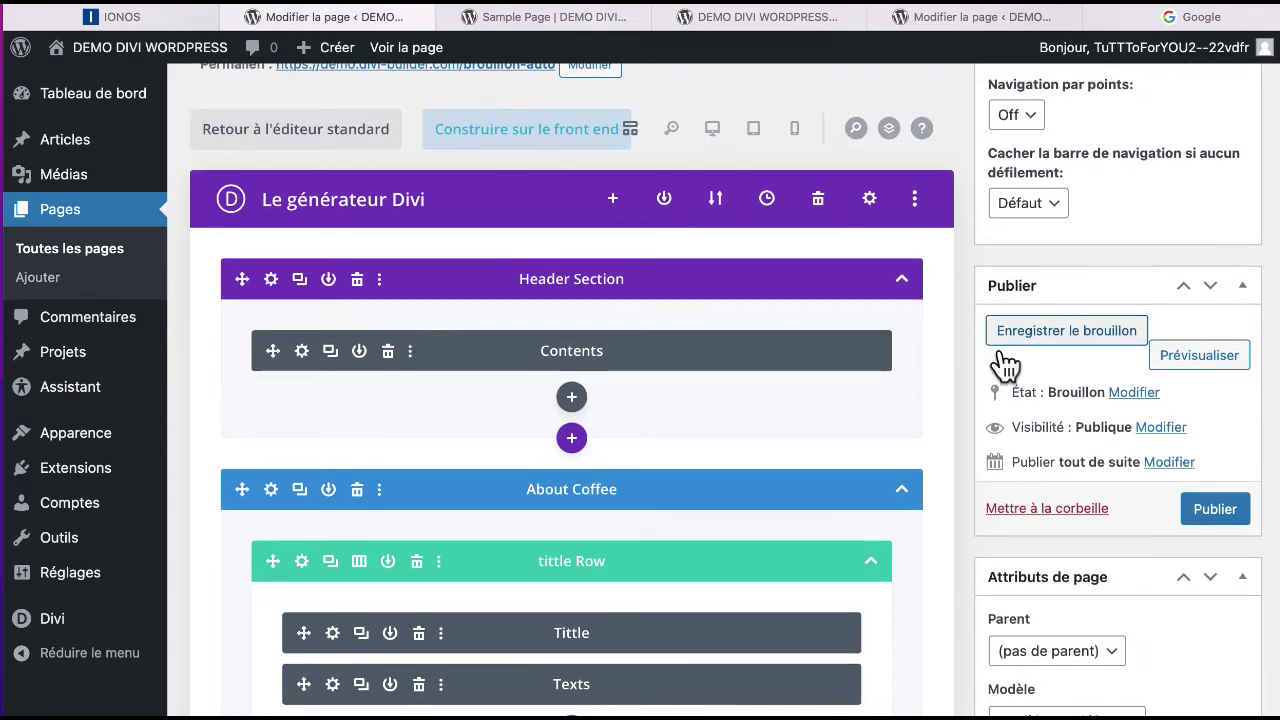
scroll(1000, 358, "down", 3)
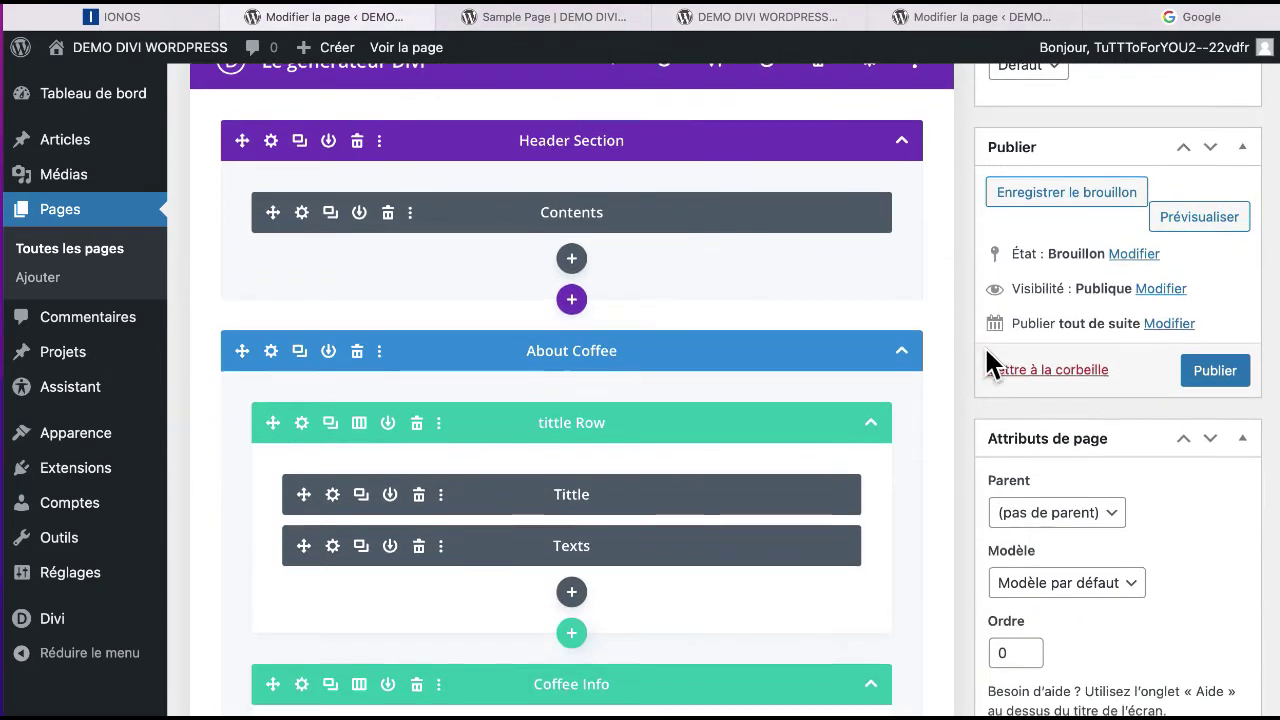
scroll(986, 352, "down", 10)
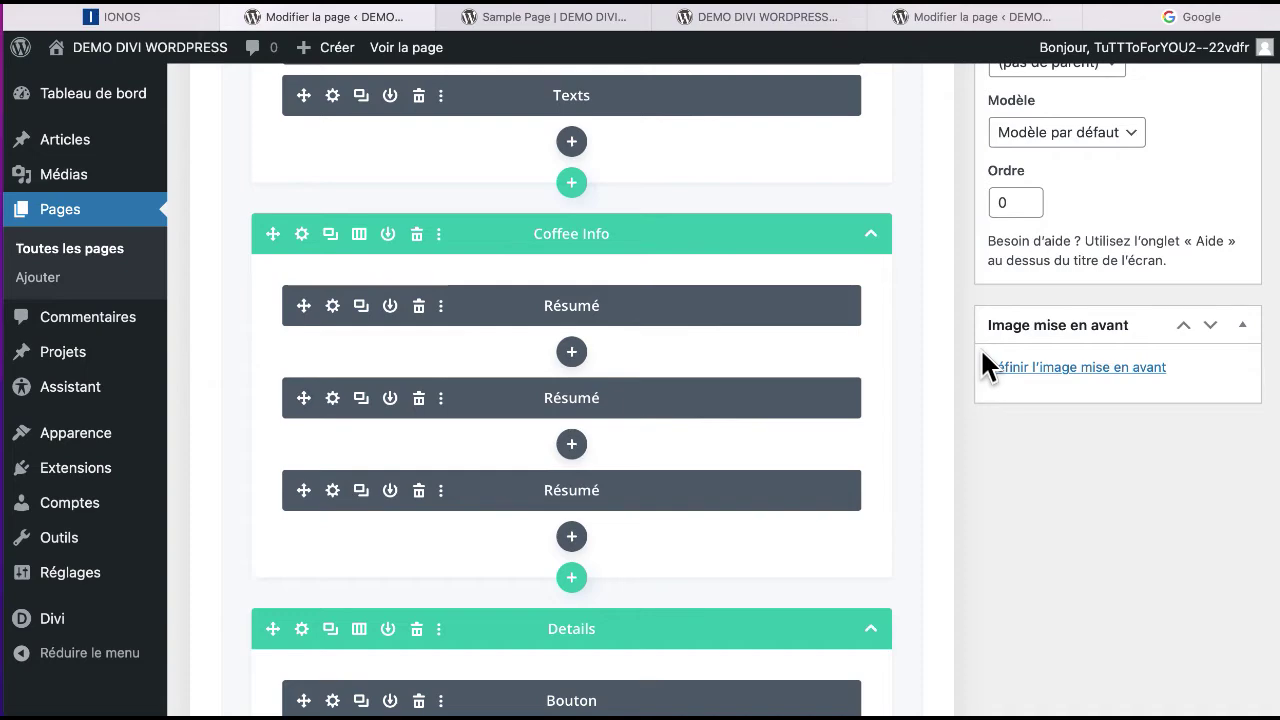
scroll(980, 355, "down", 11)
scroll(978, 352, "up", 19)
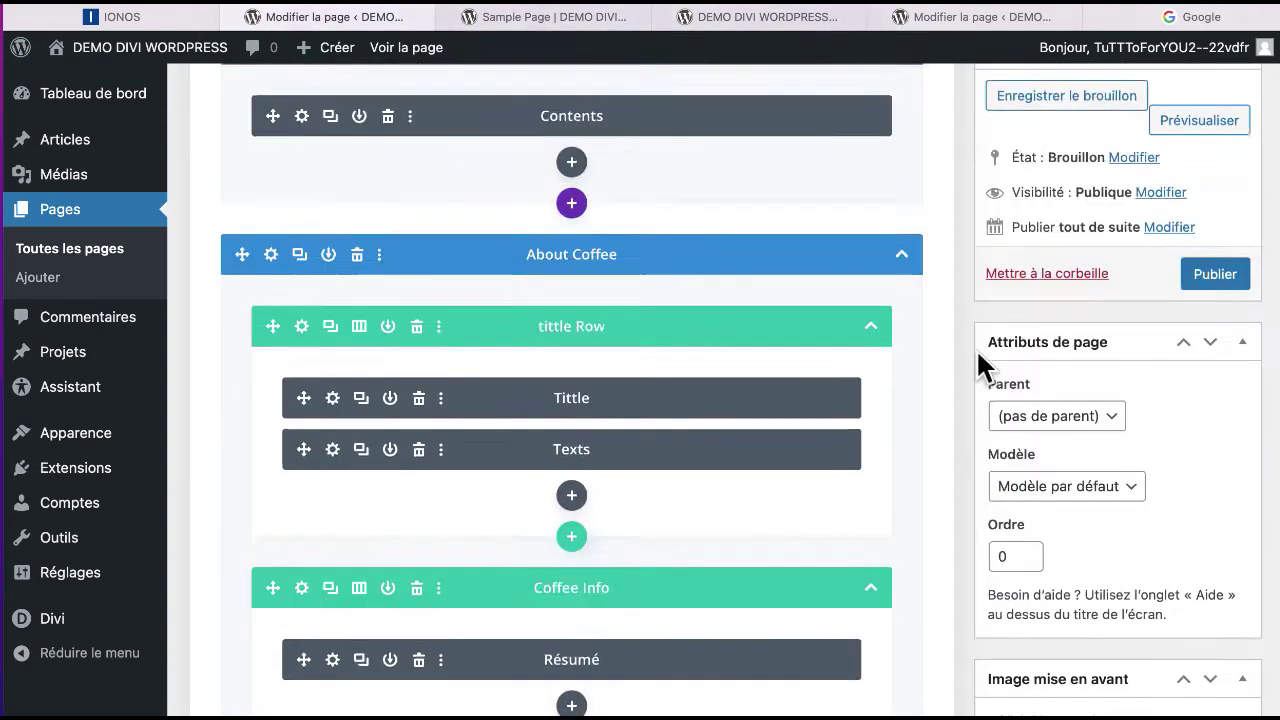
scroll(975, 352, "up", 6)
scroll(543, 214, "up", 3)
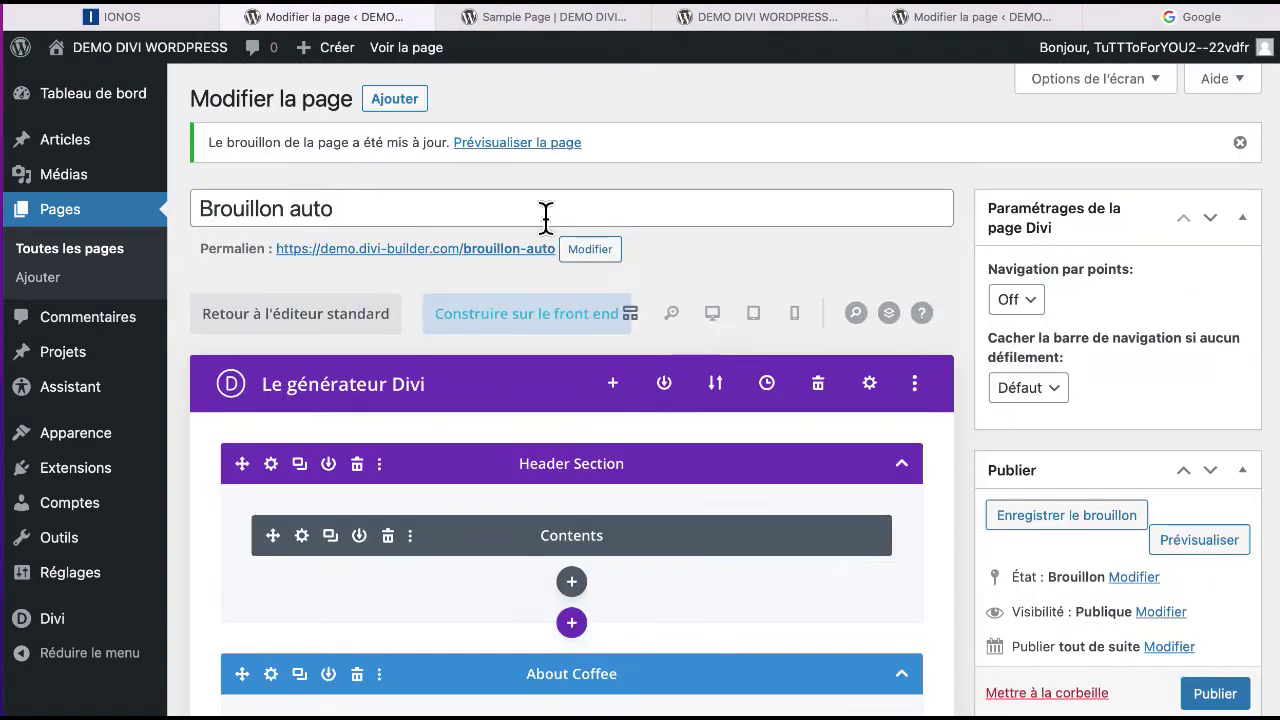
Step: View the draft page's front end in a new tab and look through its sections down to the contact area
right_click(398, 57)
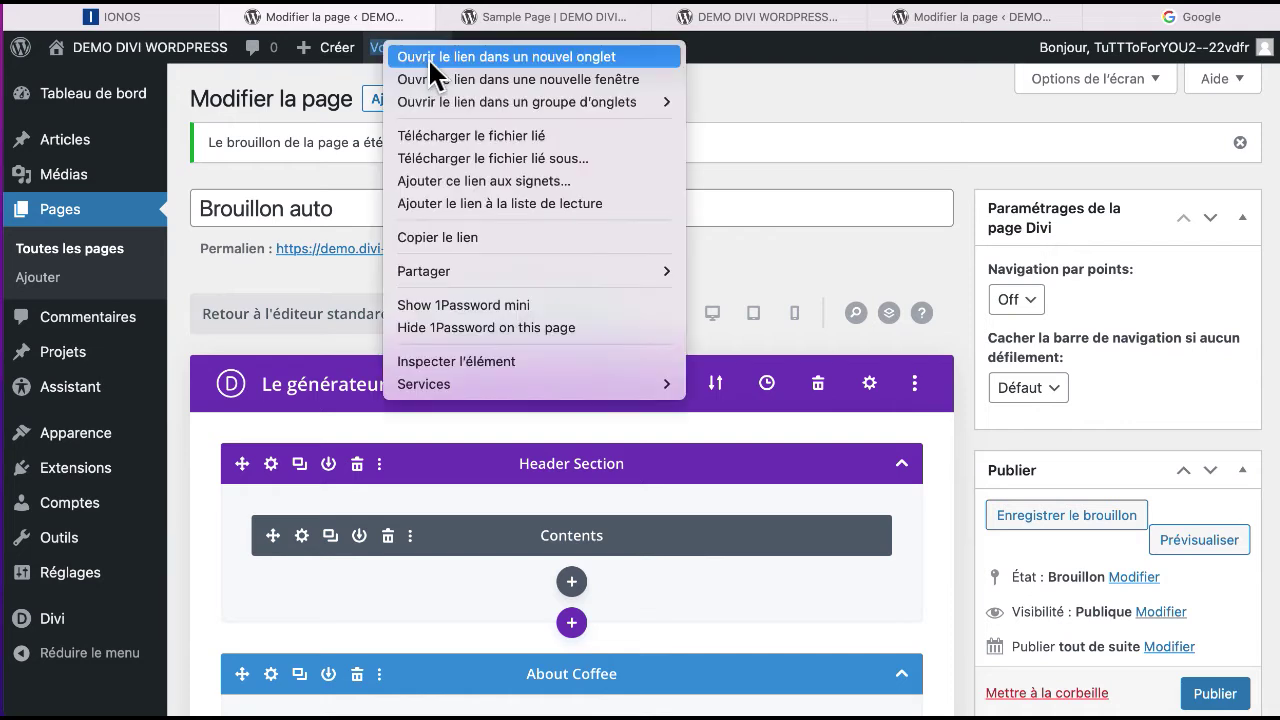
left_click(428, 57)
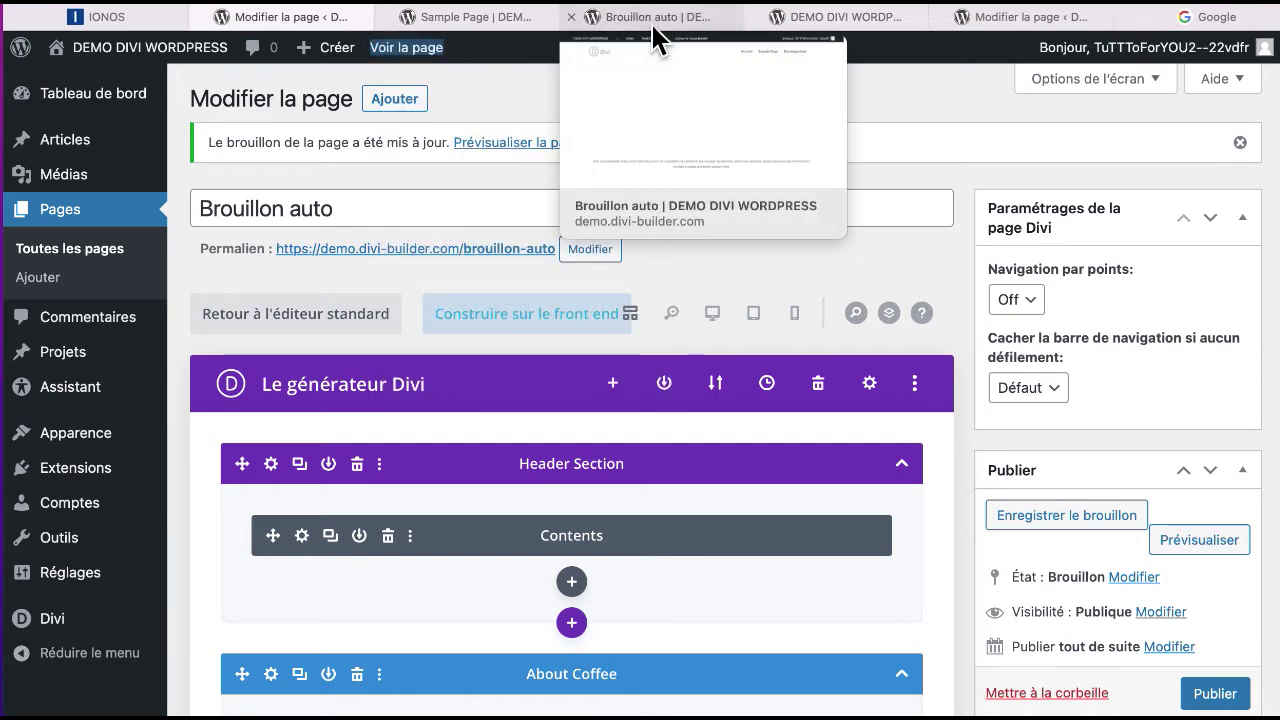
scroll(569, 478, "down", 2)
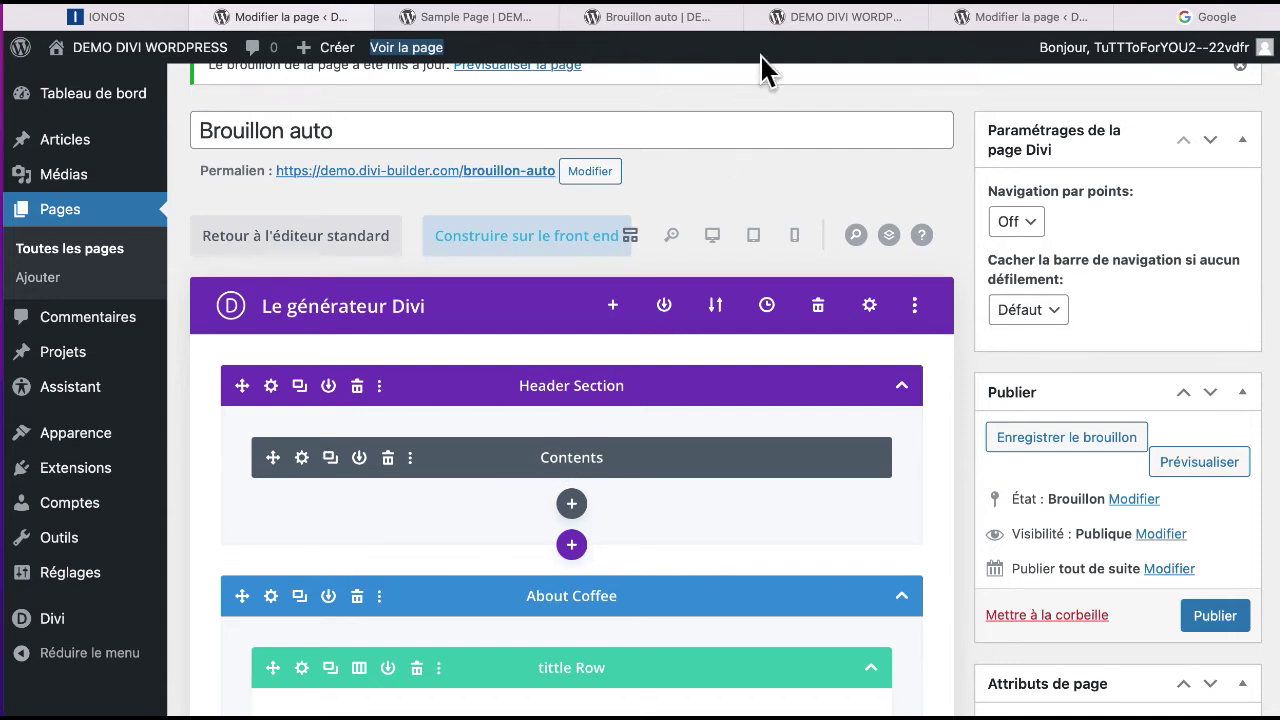
left_click(812, 22)
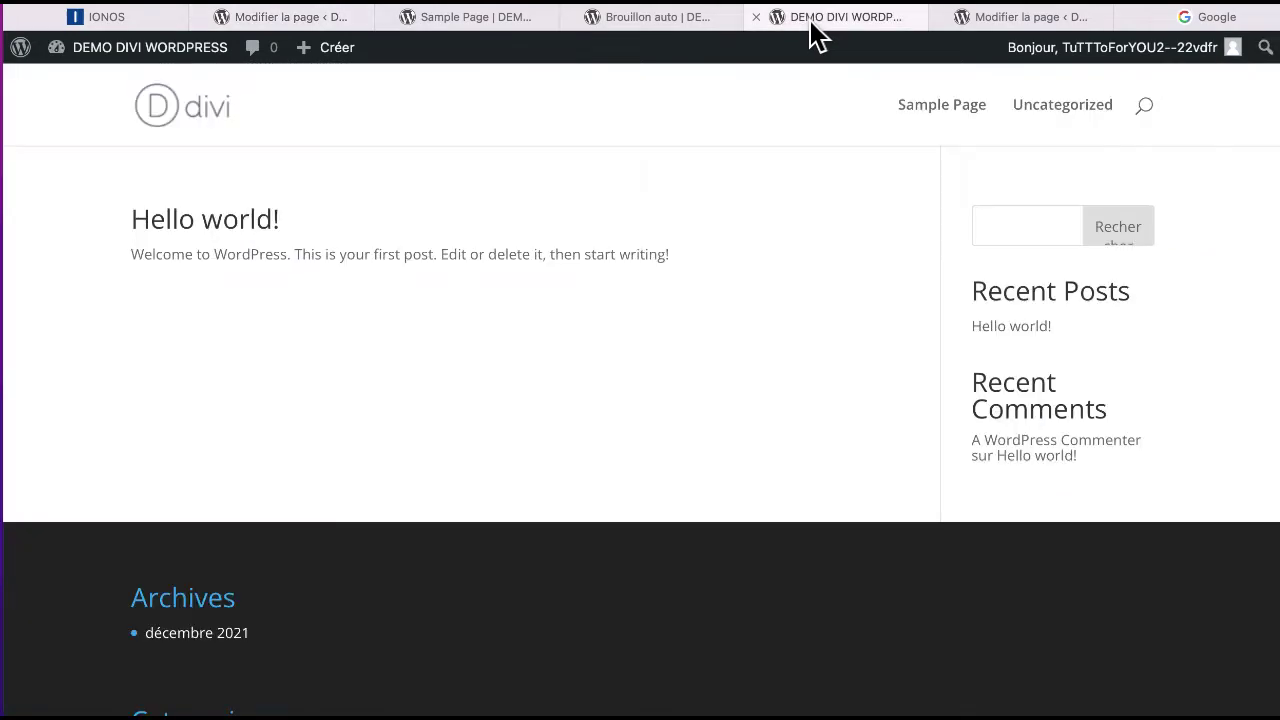
left_click(677, 24)
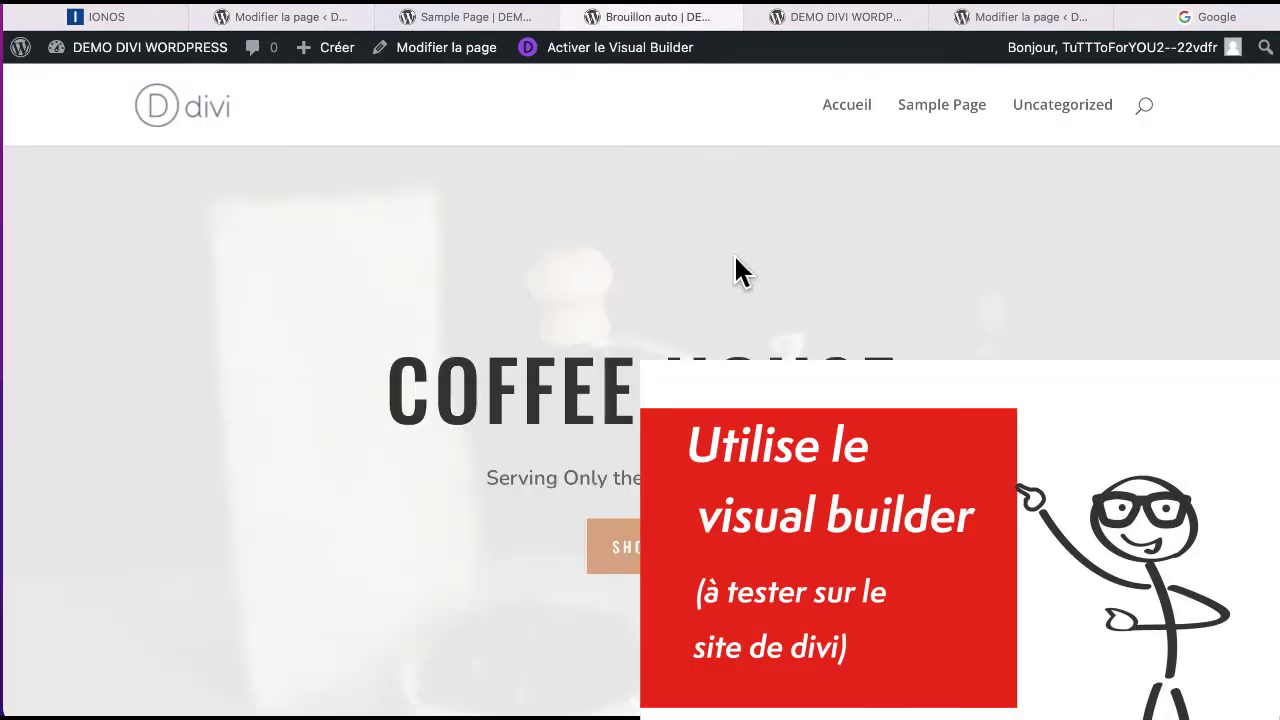
scroll(735, 260, "down", 4)
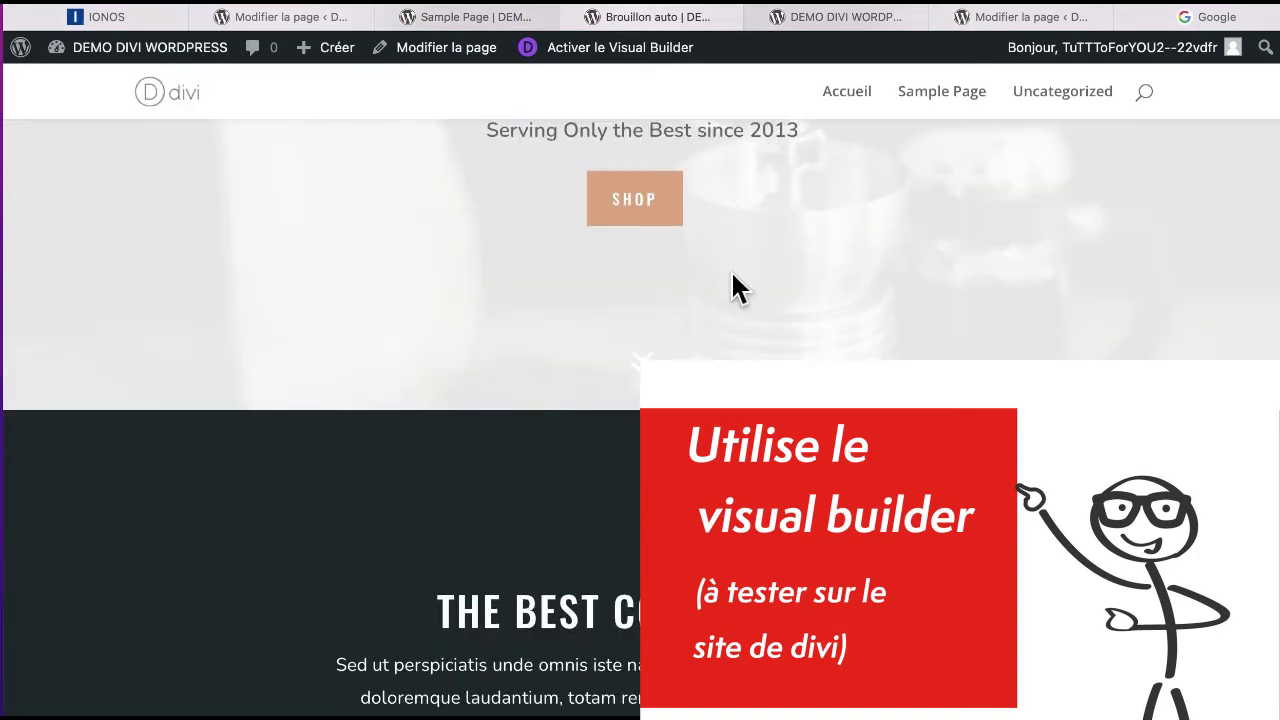
scroll(733, 290, "down", 10)
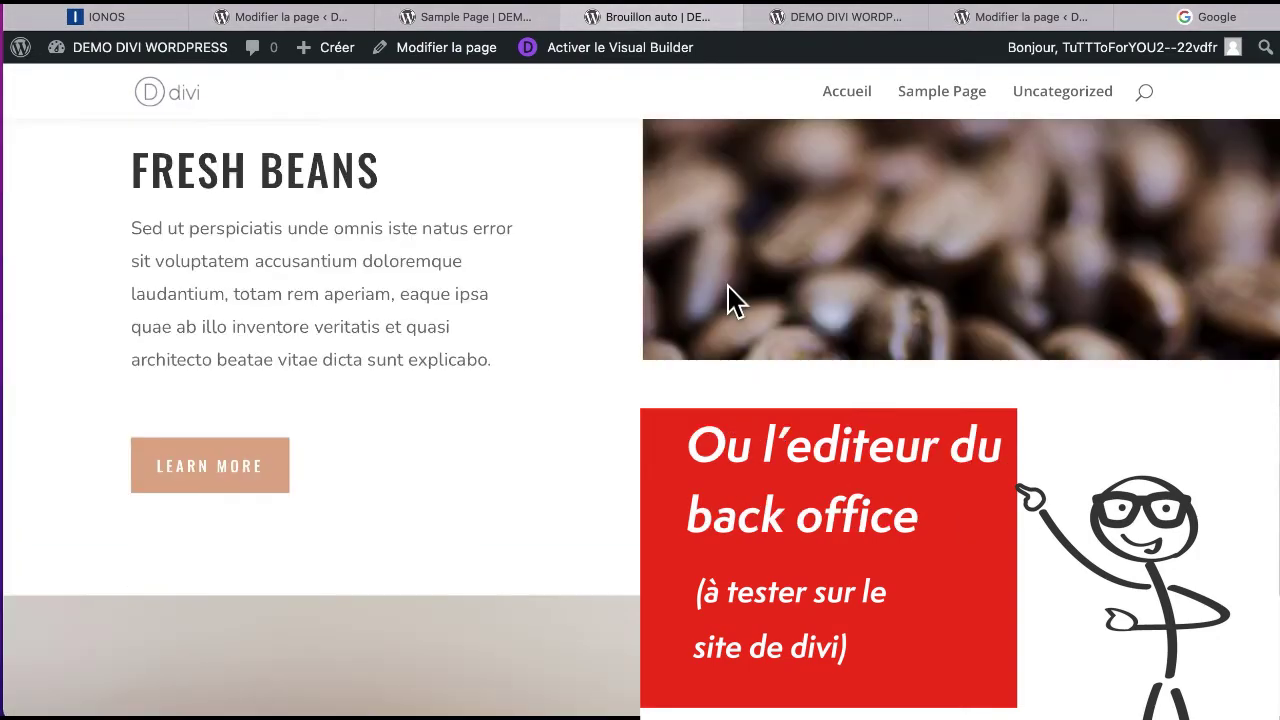
scroll(728, 300, "down", 12)
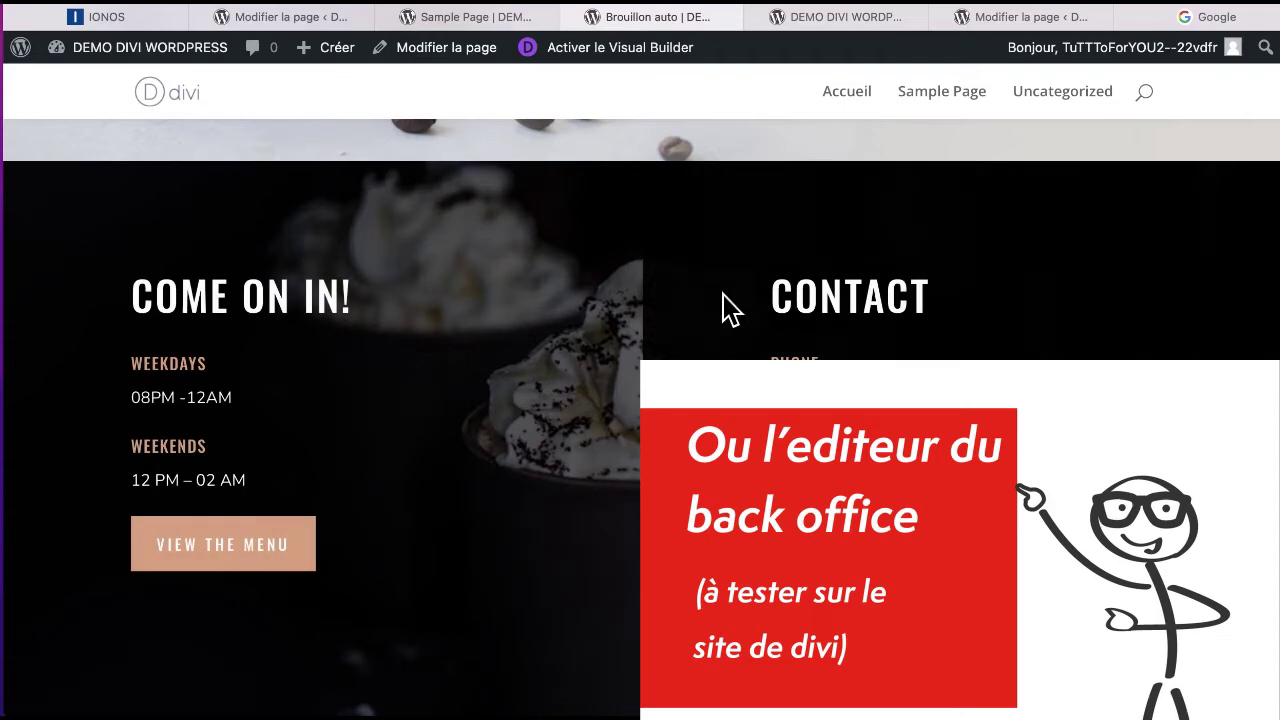
scroll(722, 309, "down", 4)
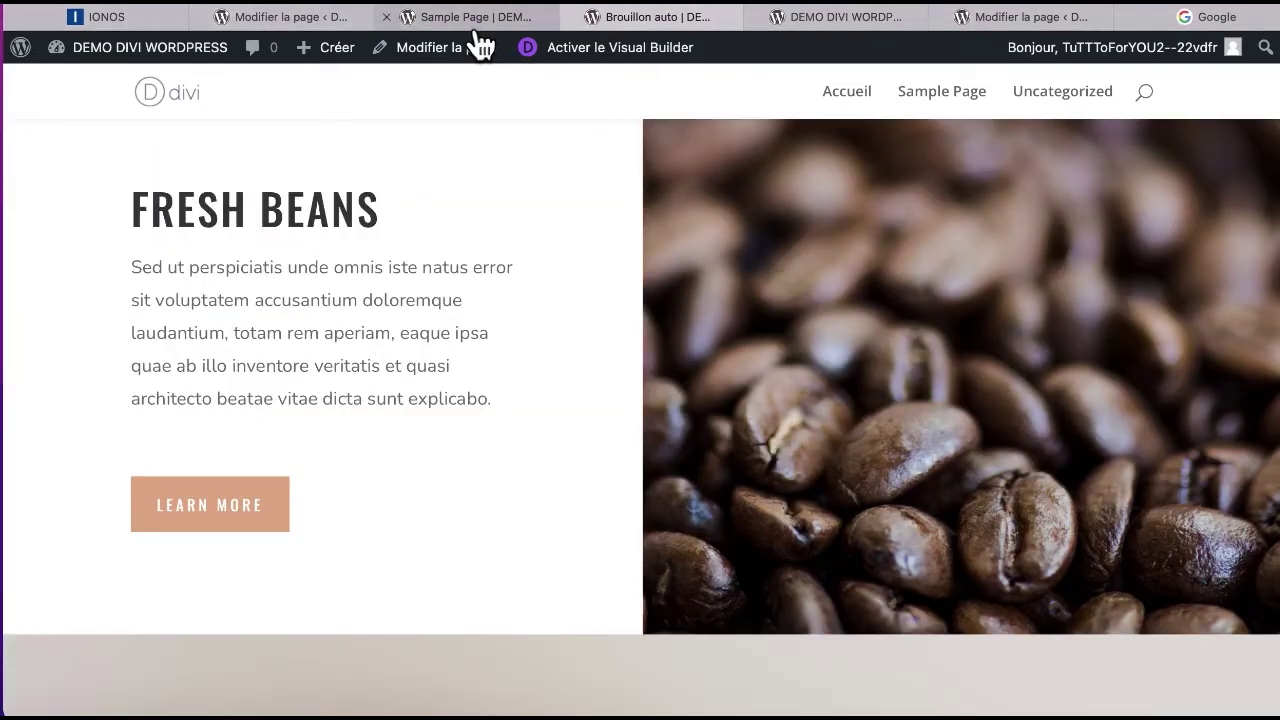
Step: Close the leftover browser tabs showing the Sample Page and the site's old home page
left_click(477, 28)
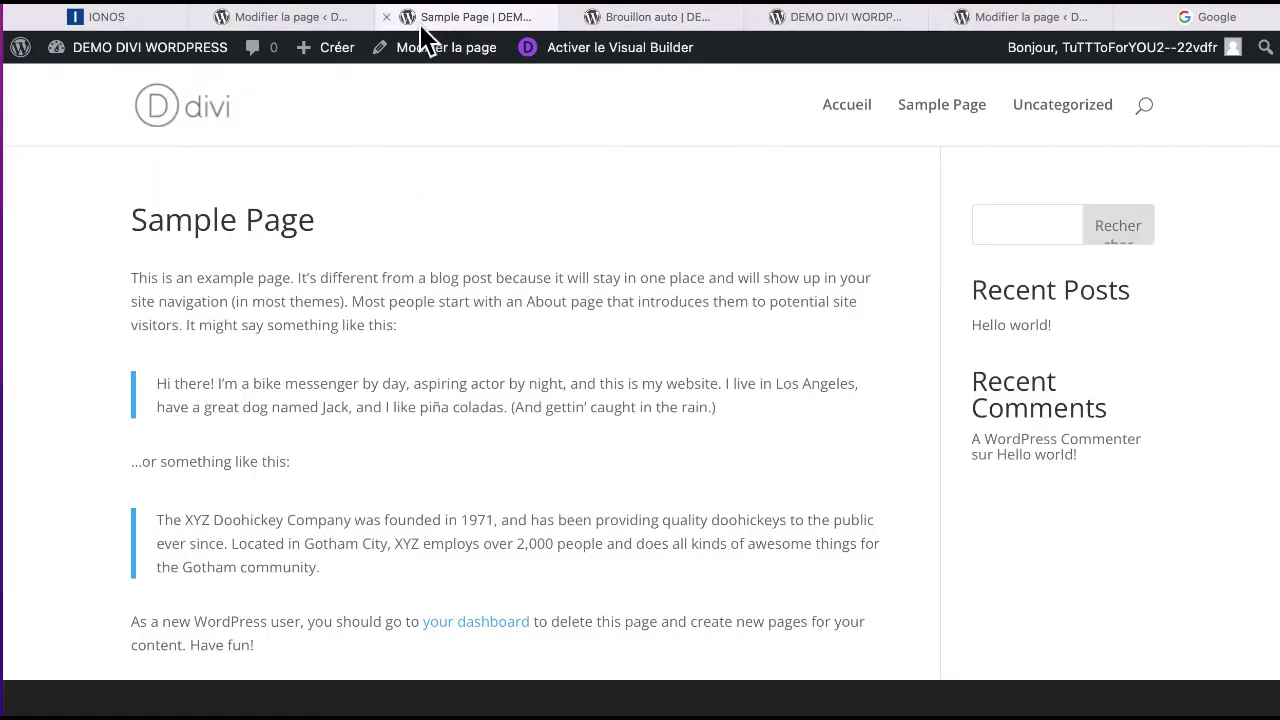
key("super+w")
left_click(300, 17)
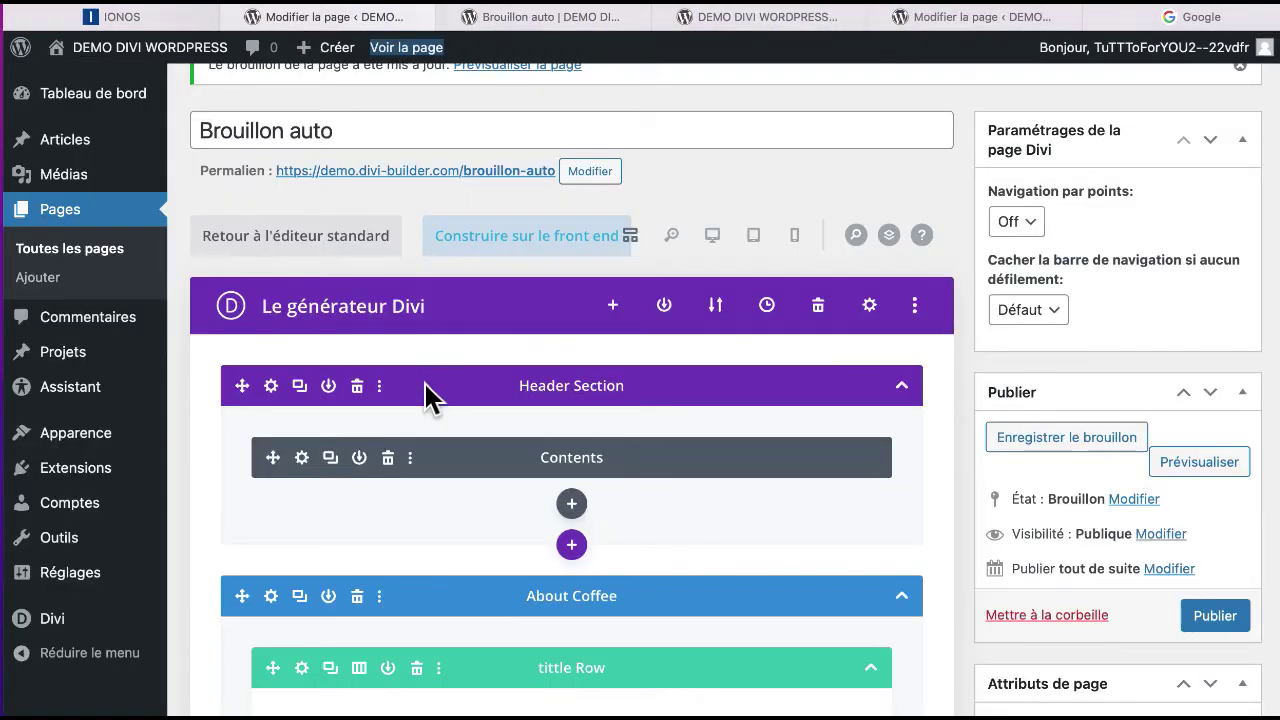
scroll(420, 463, "down", 3)
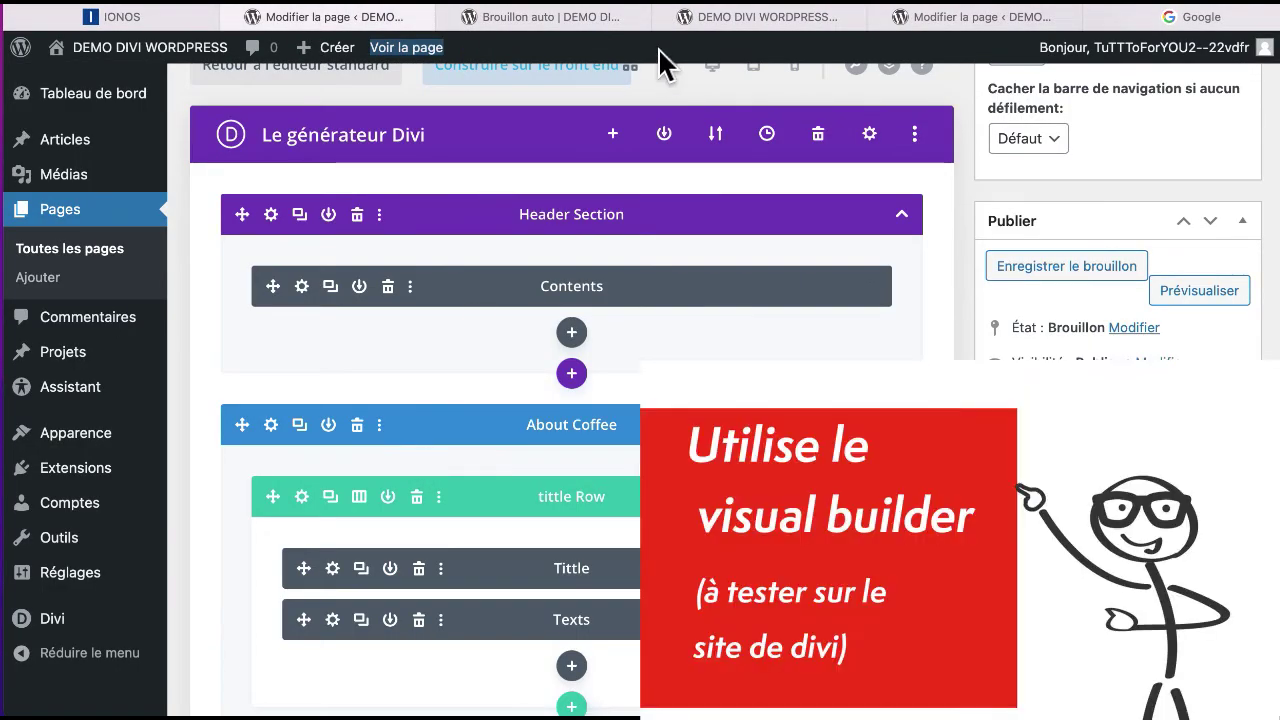
left_click(729, 20)
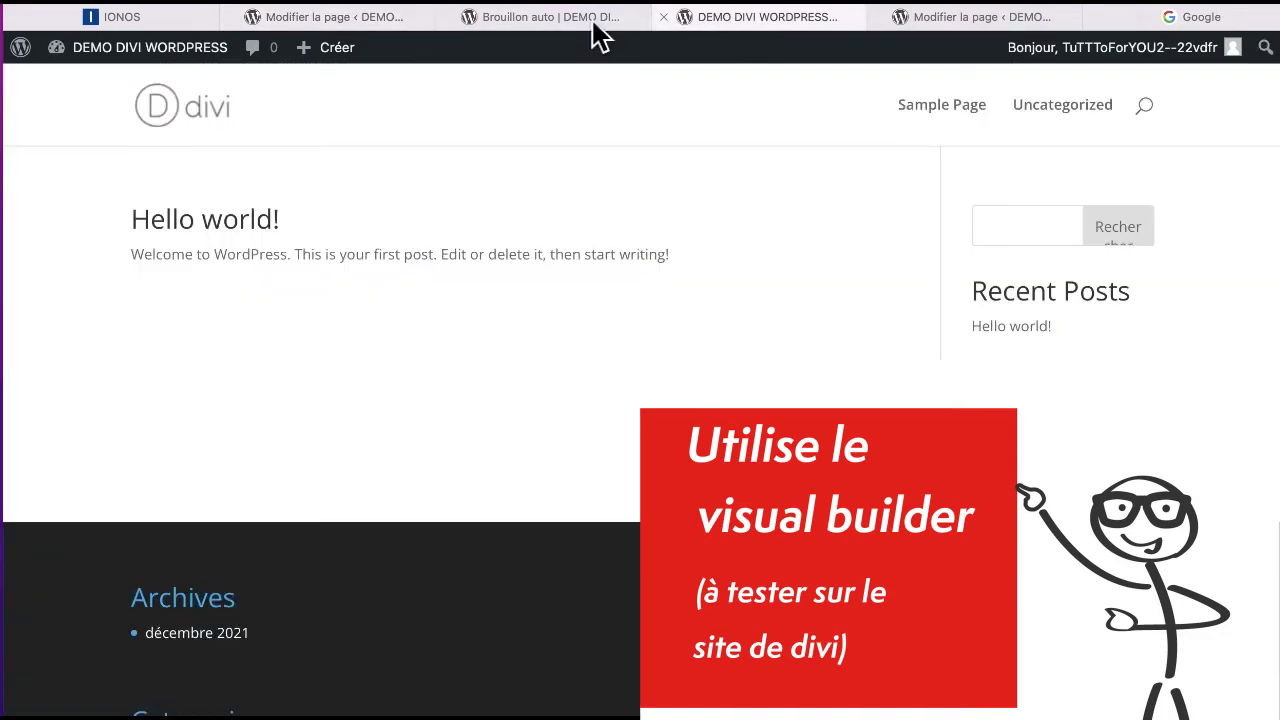
key("super+w")
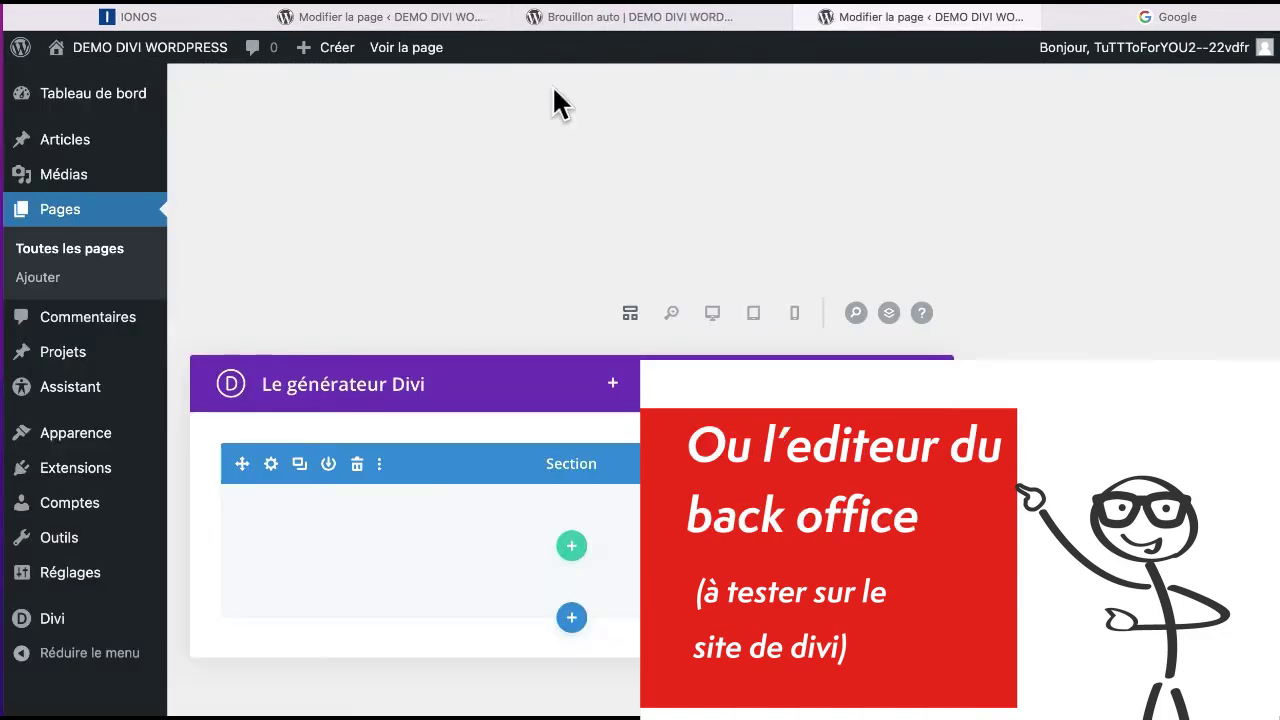
Step: Start the Visual Builder on the draft page and change the first word of the header title to CAFE
left_click(634, 28)
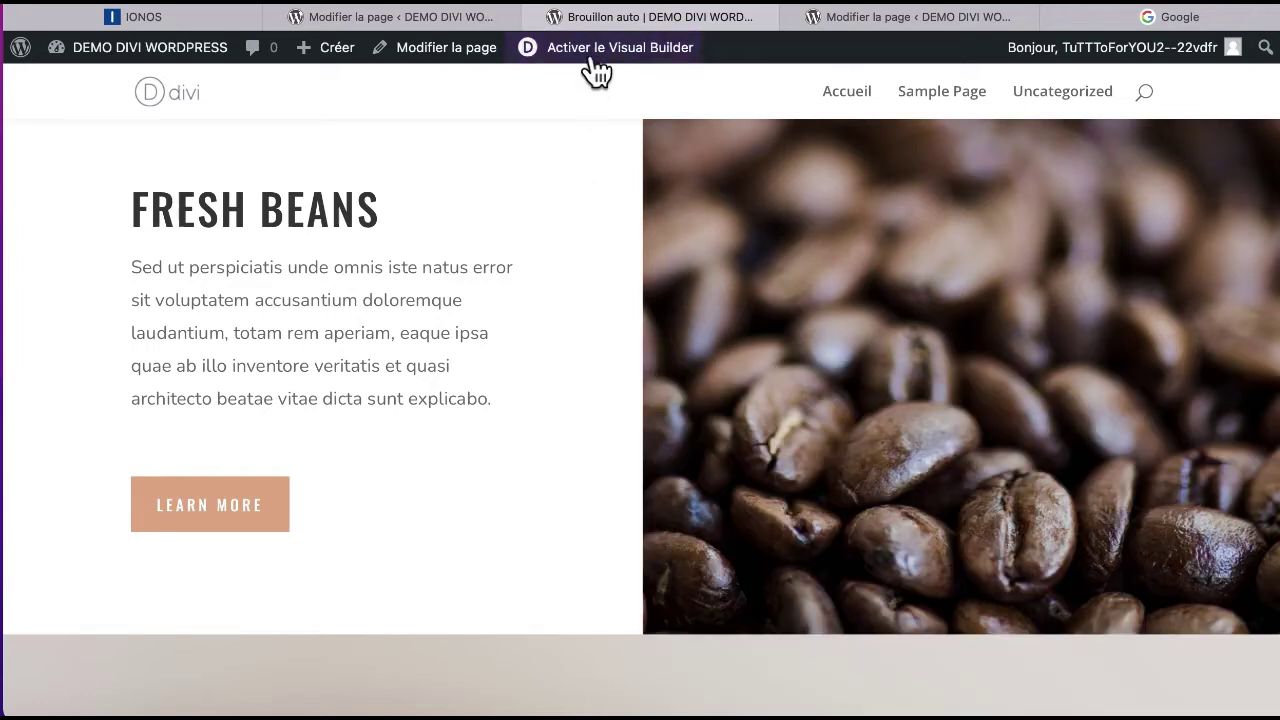
left_click(582, 50)
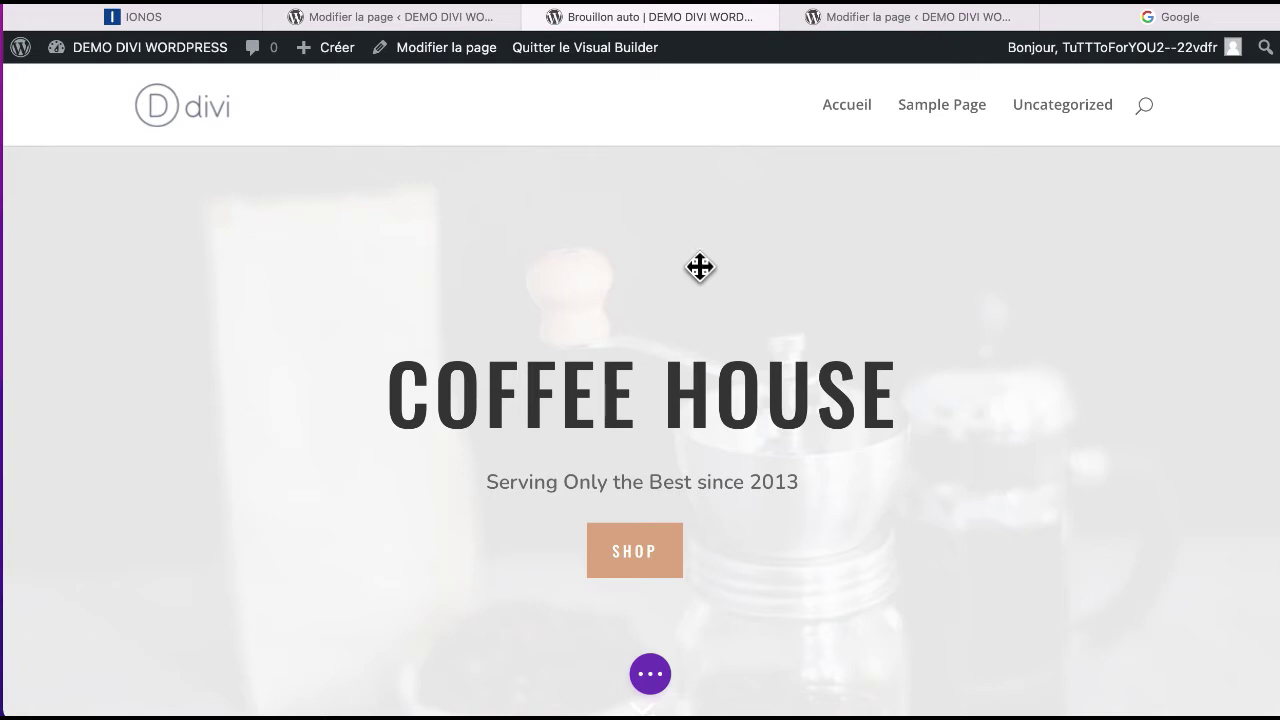
mouse_move(634, 289)
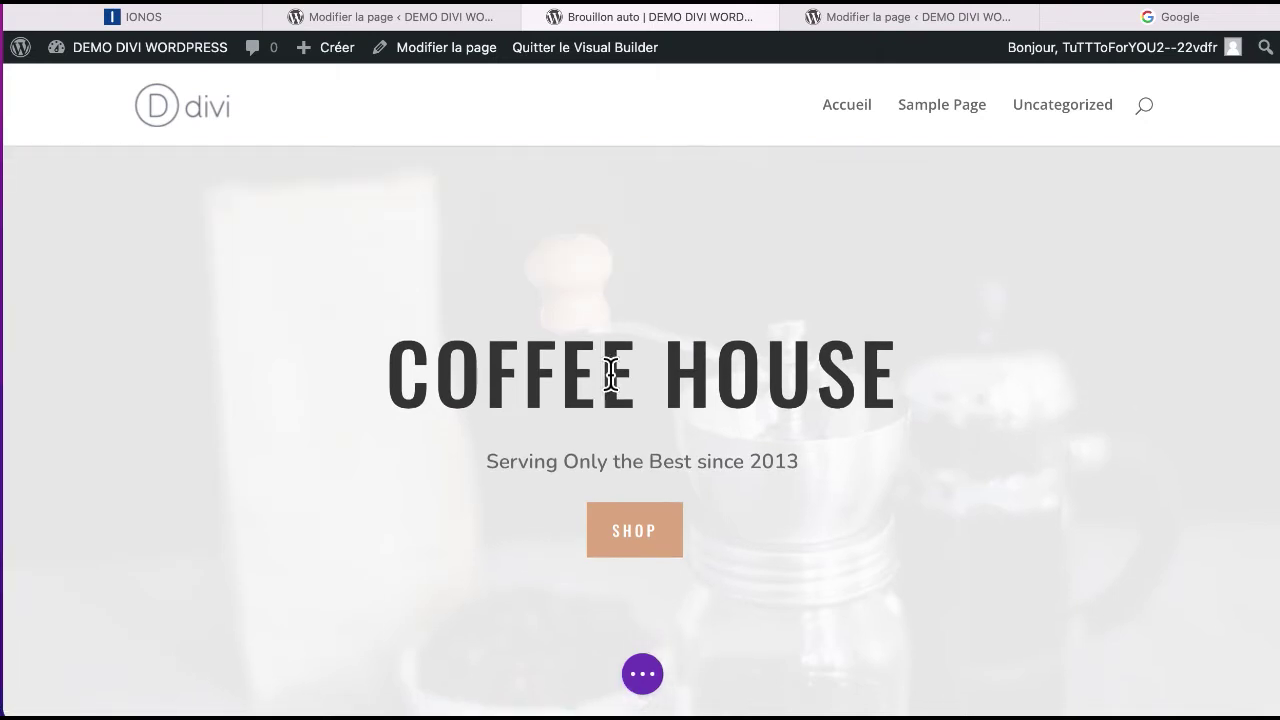
left_click(611, 374)
key("BackSpace")
key("BackSpace")
key("BackSpace")
key("BackSpace")
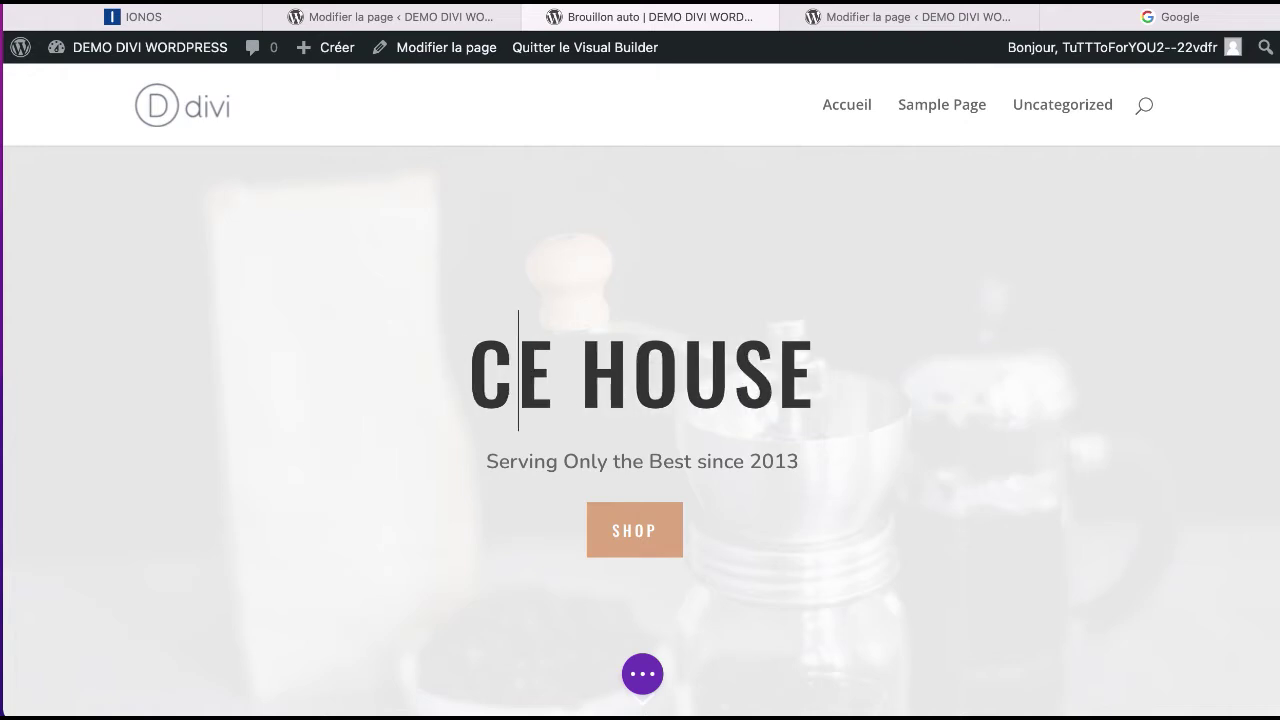
type("A")
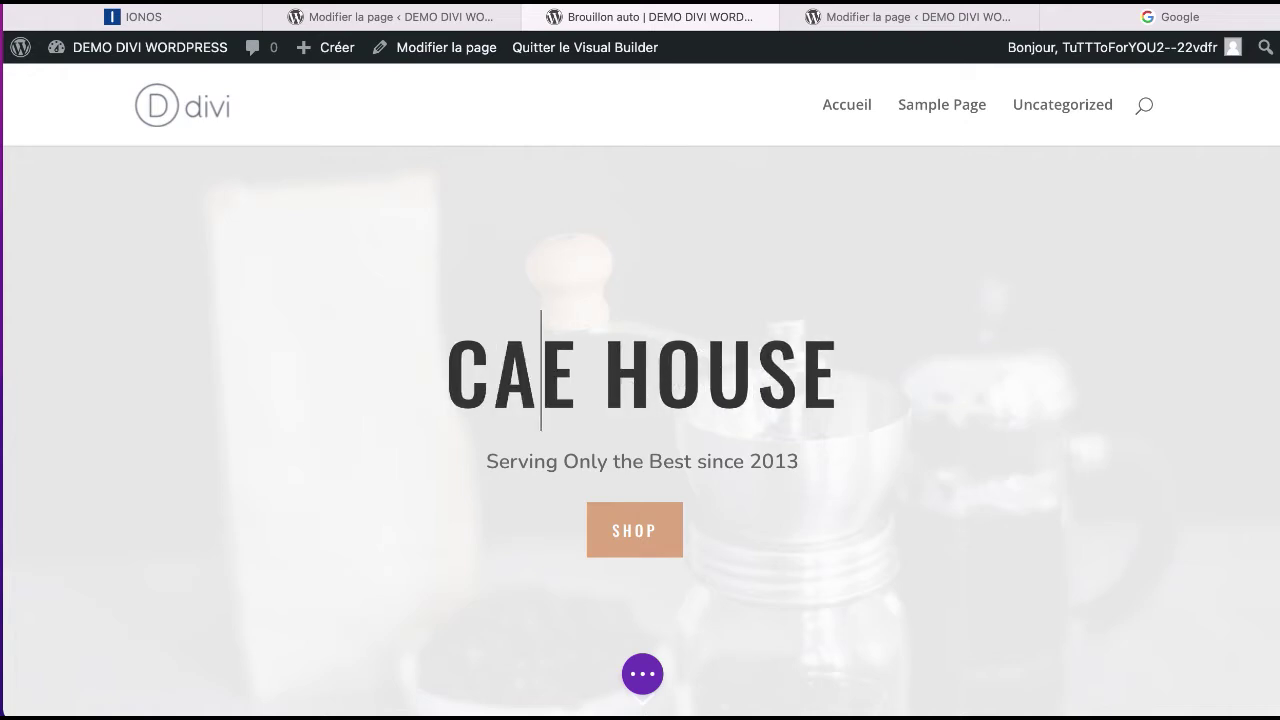
type("F")
Step: Replace the second word of the header title with MAISON
left_click(674, 383)
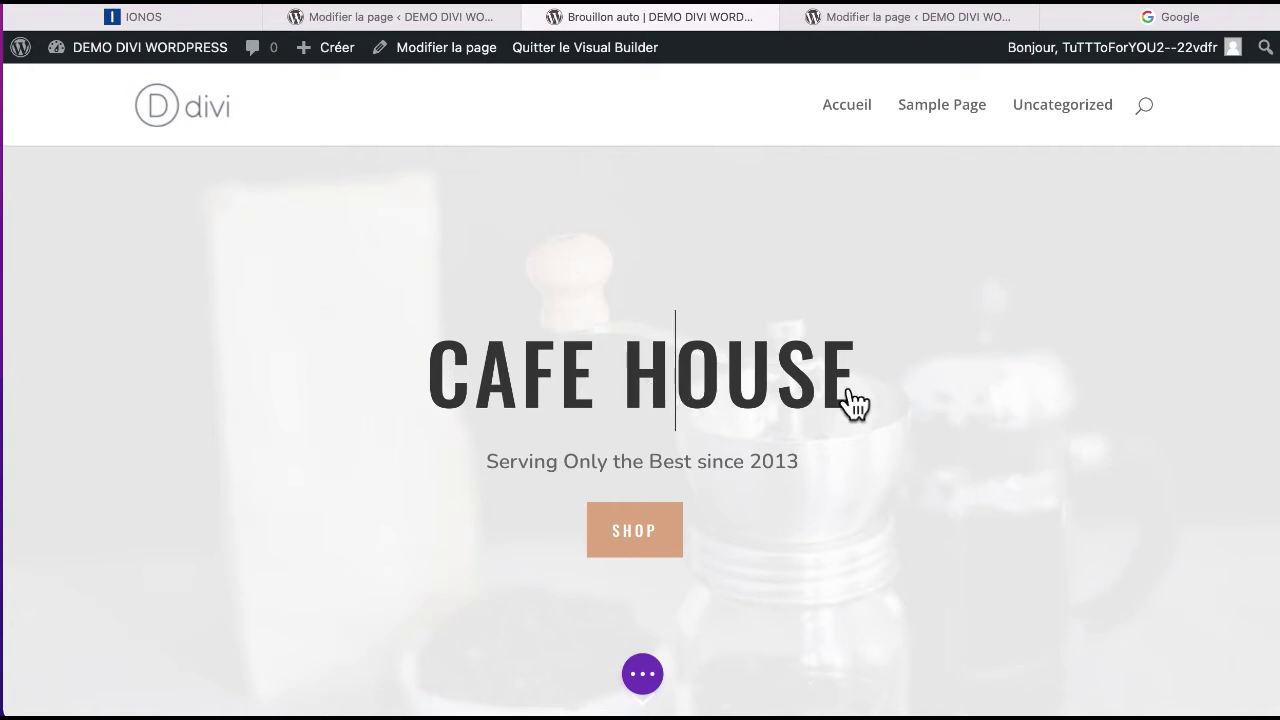
key("Right")
key("Right")
key("Right")
key("BackSpace")
key("BackSpace")
key("BackSpace")
key("BackSpace")
key("BackSpace")
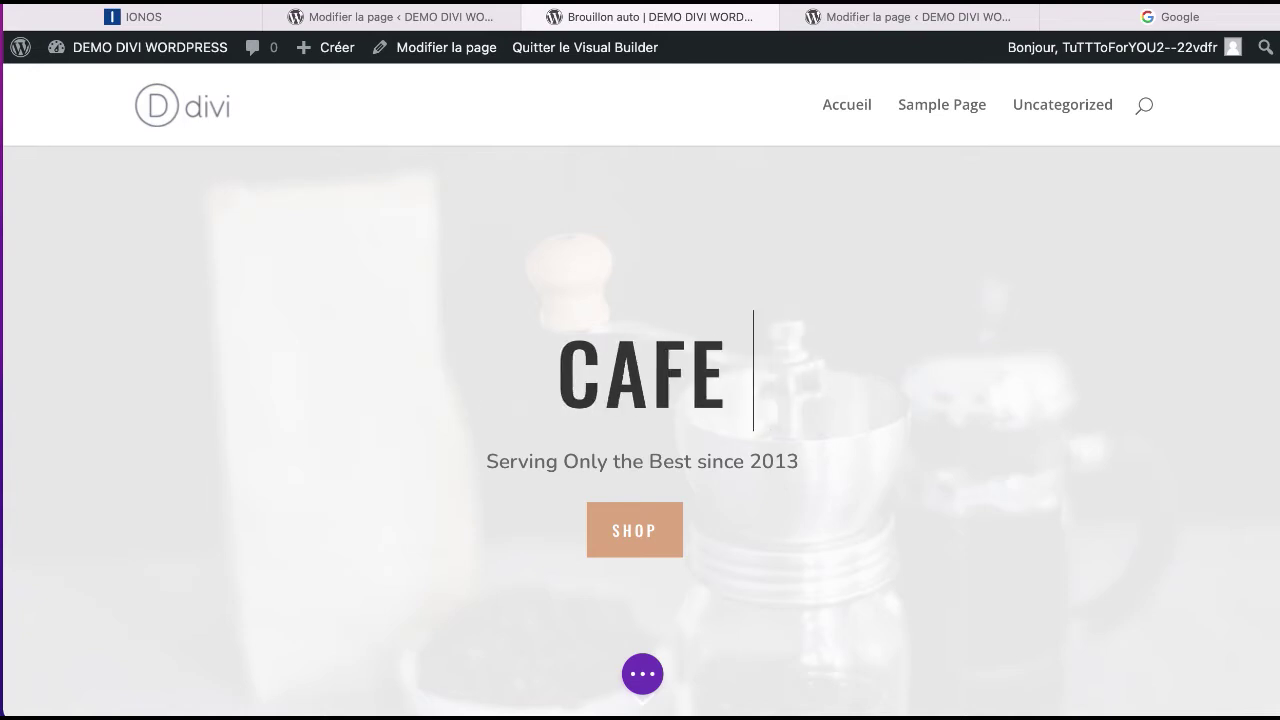
type("MAI")
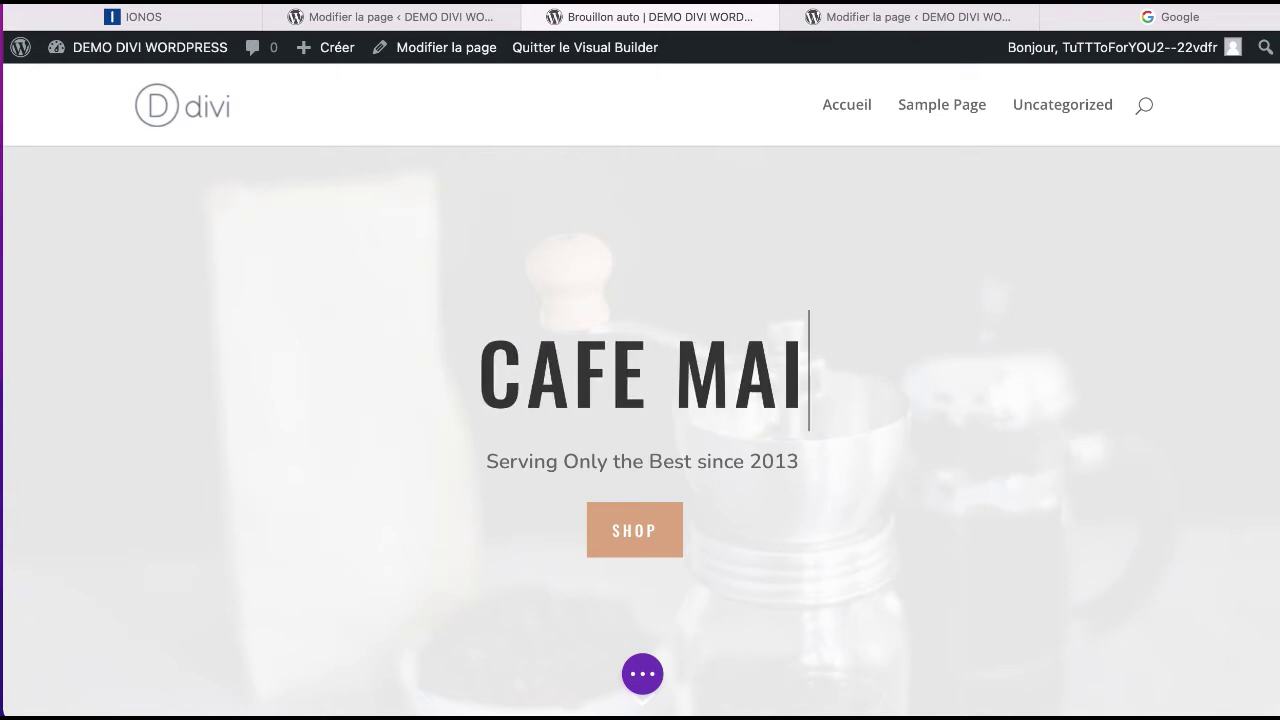
type("SON")
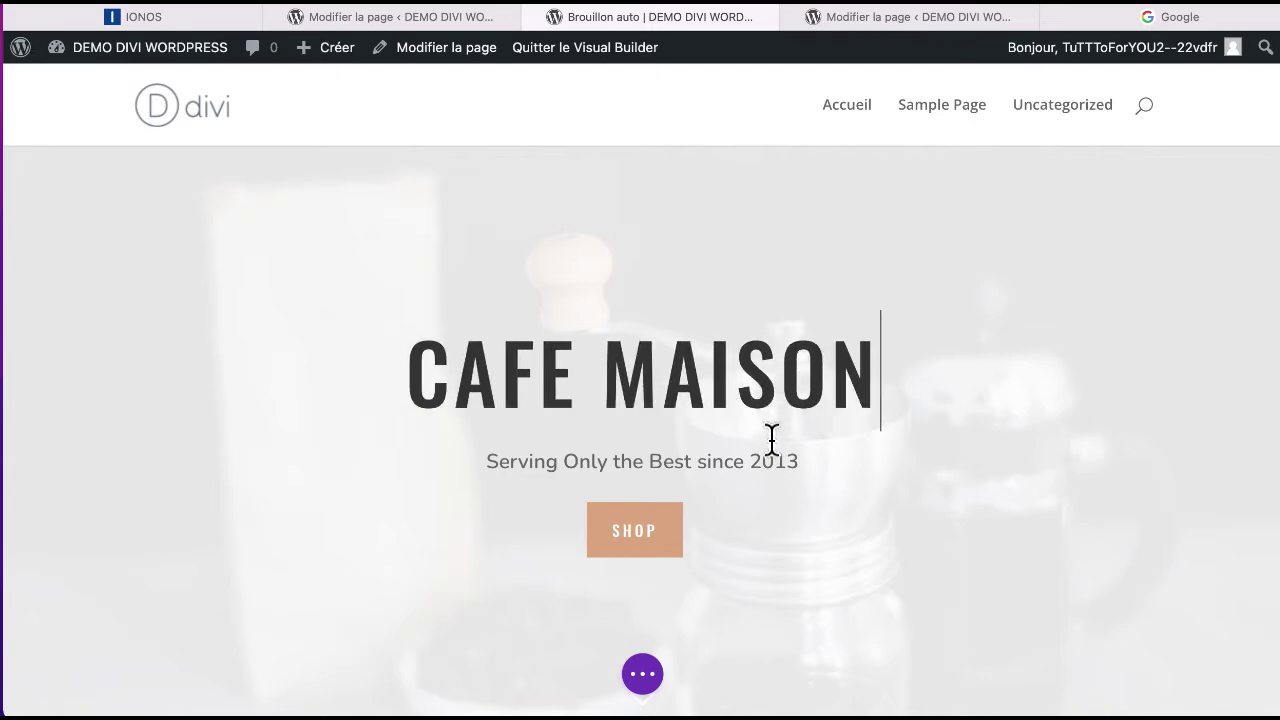
Step: Publish the edited page from the Visual Builder's page controls
scroll(803, 435, "down", 10)
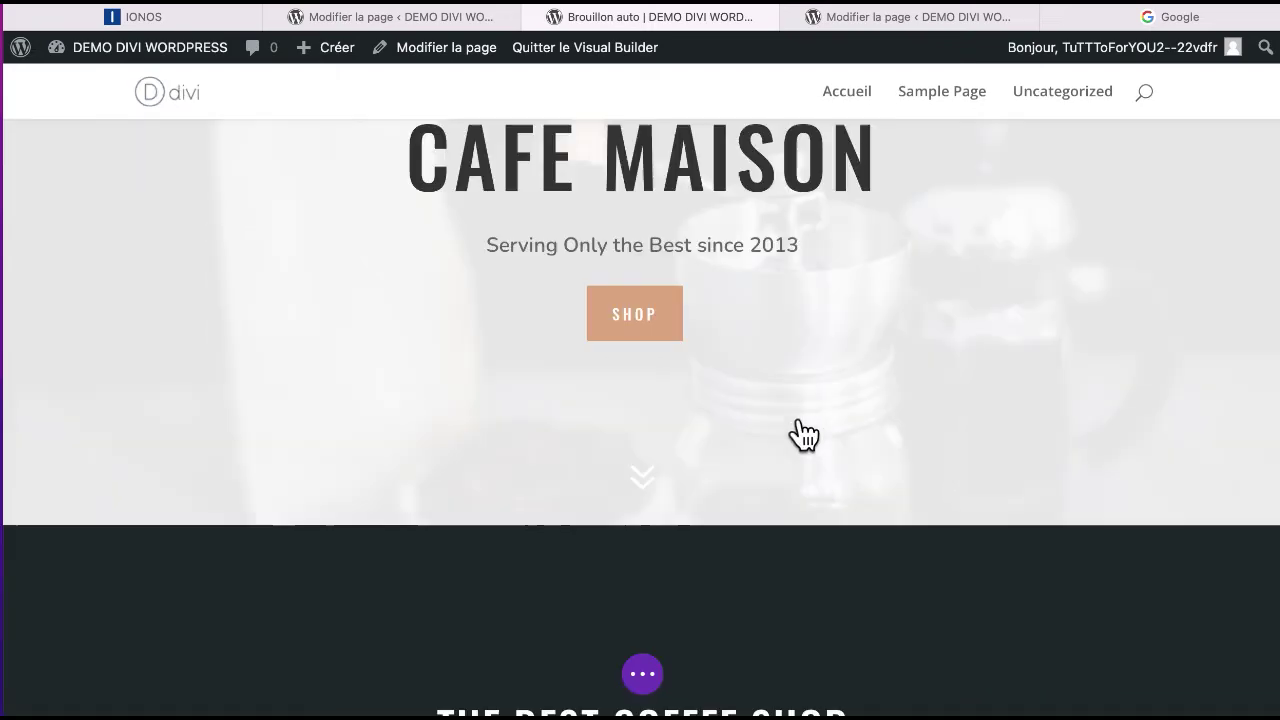
scroll(803, 435, "down", 3)
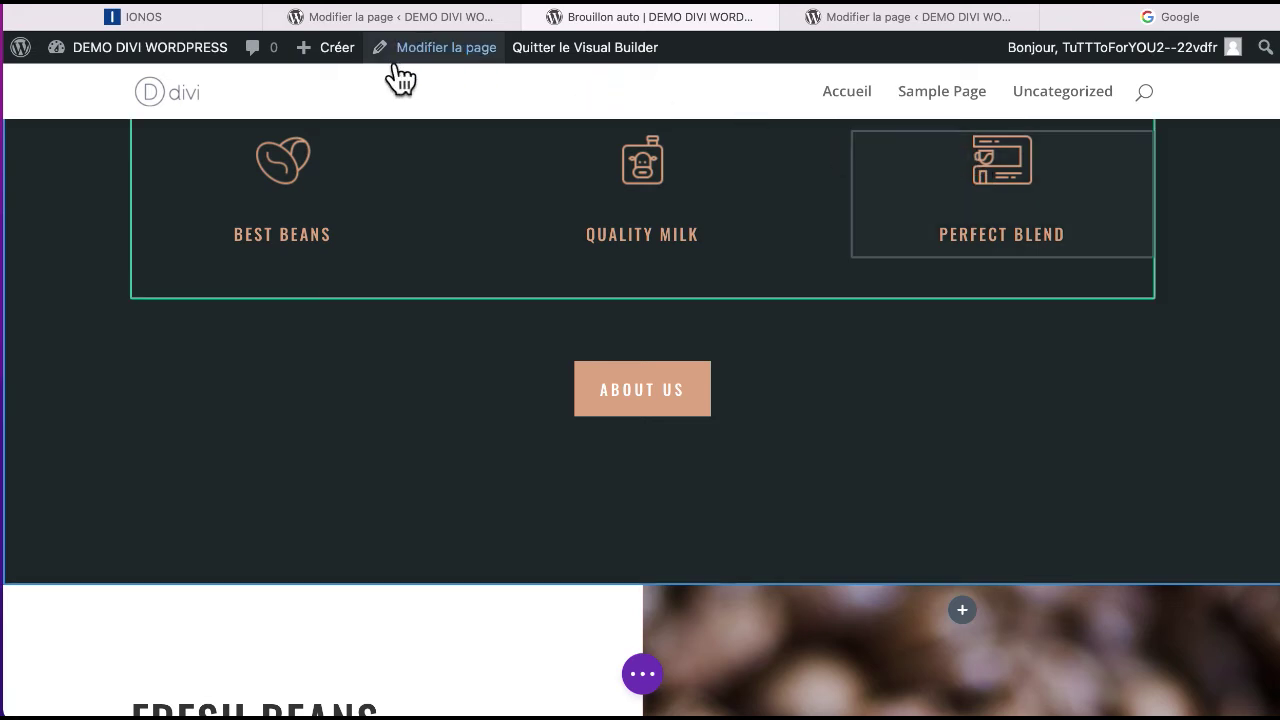
left_click(664, 690)
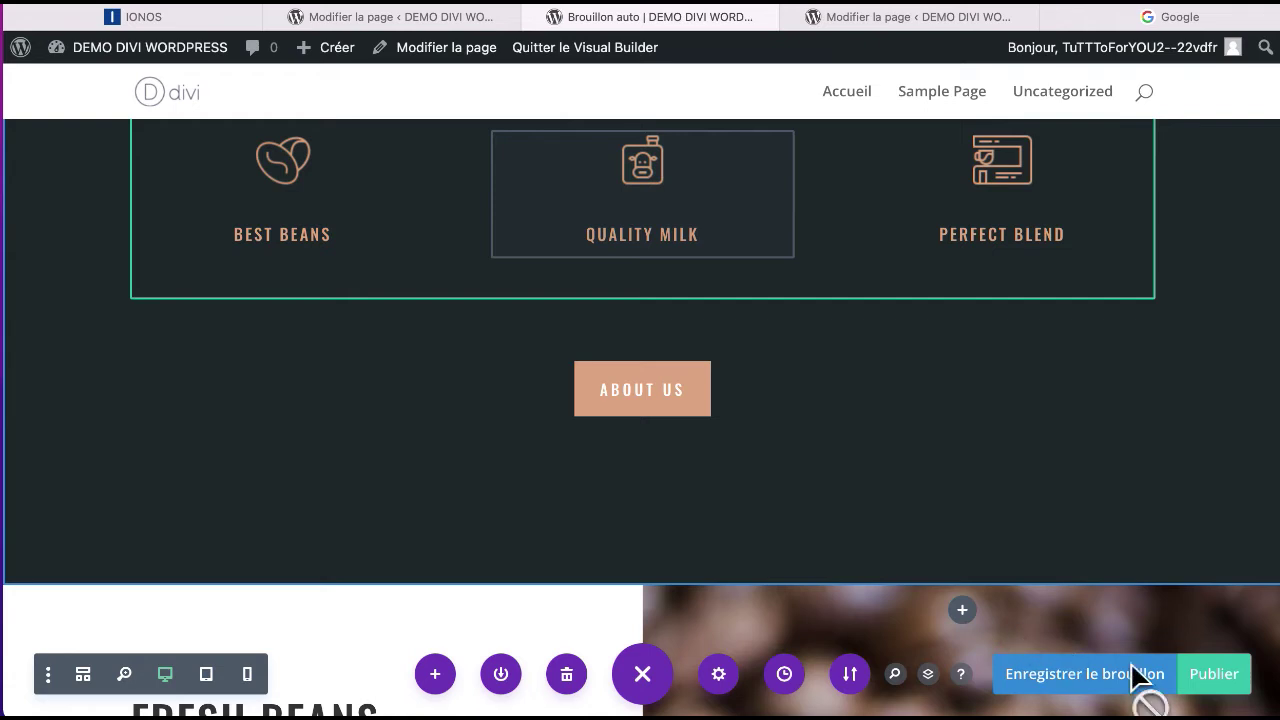
left_click(1214, 680)
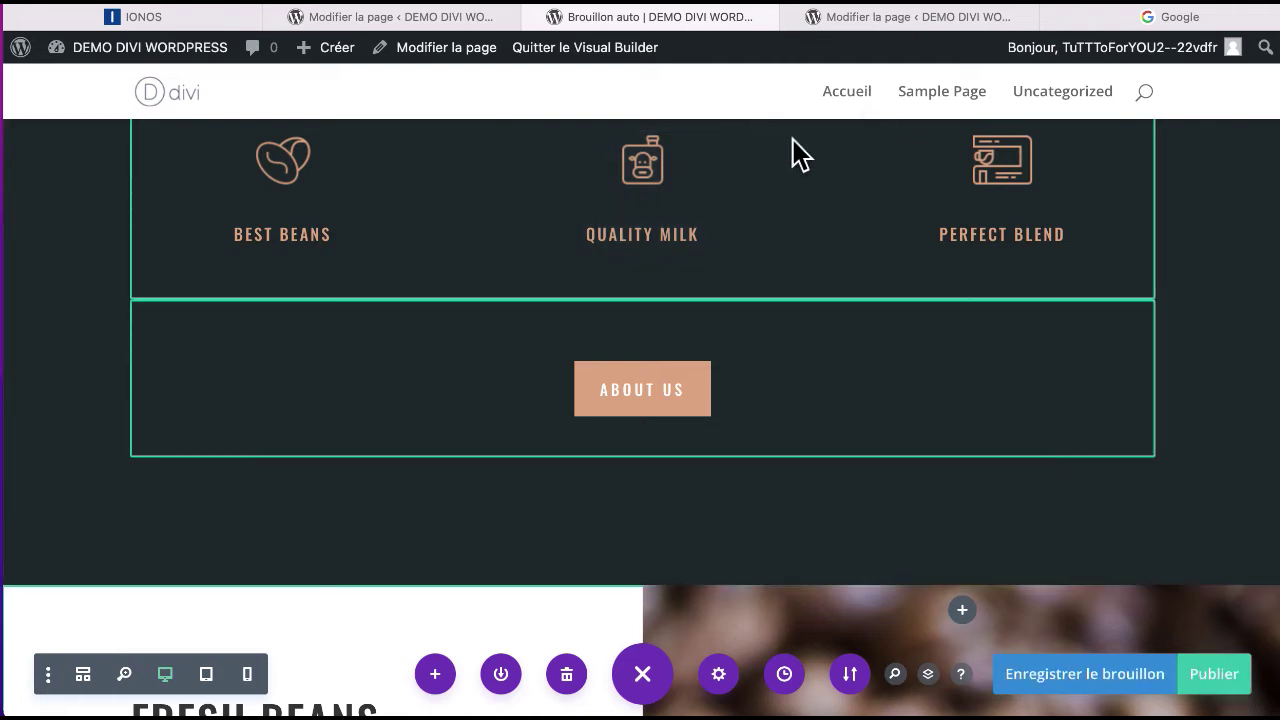
left_click(1236, 686)
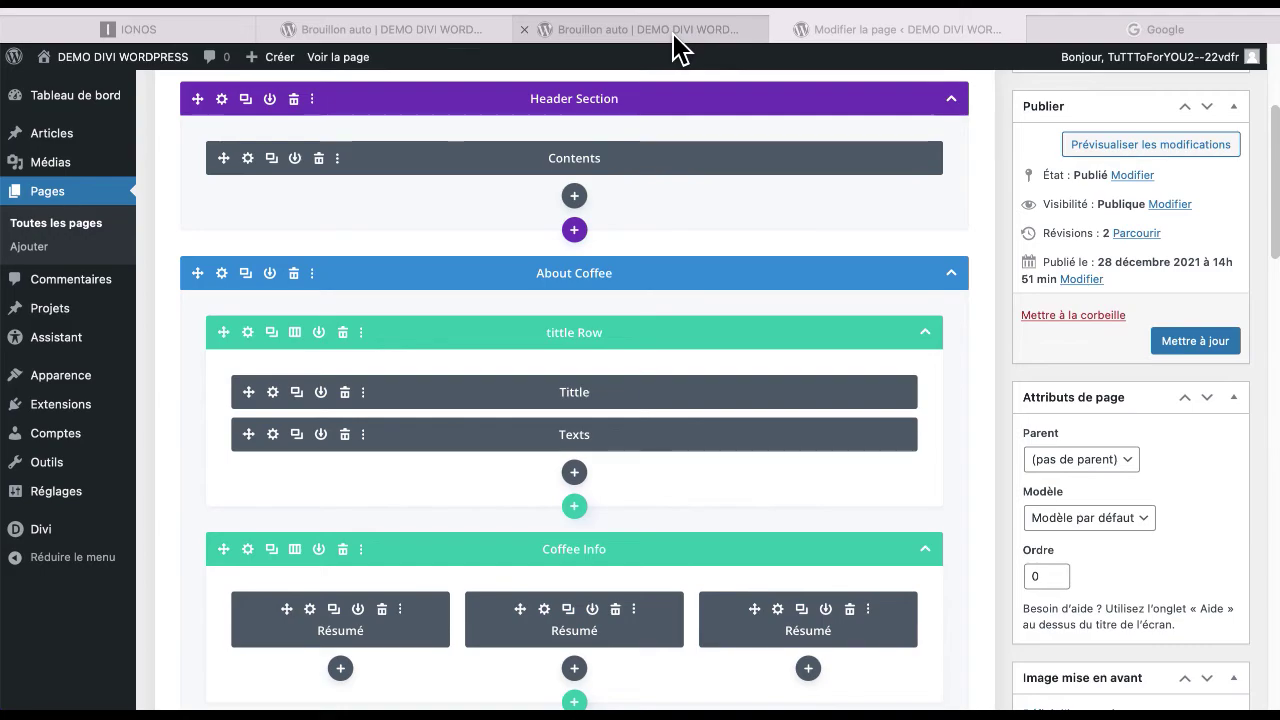
Step: Review the published page on the front end, checking the header title and the sections below it
left_click(672, 38)
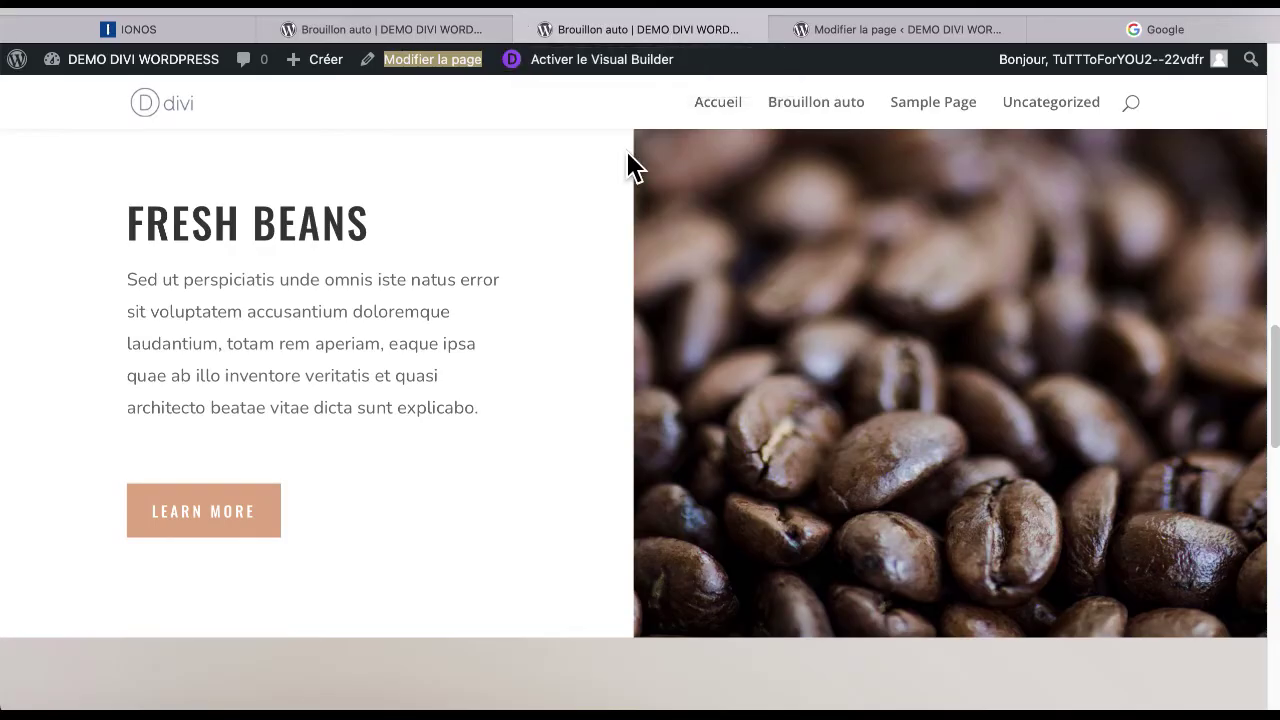
left_click(455, 35)
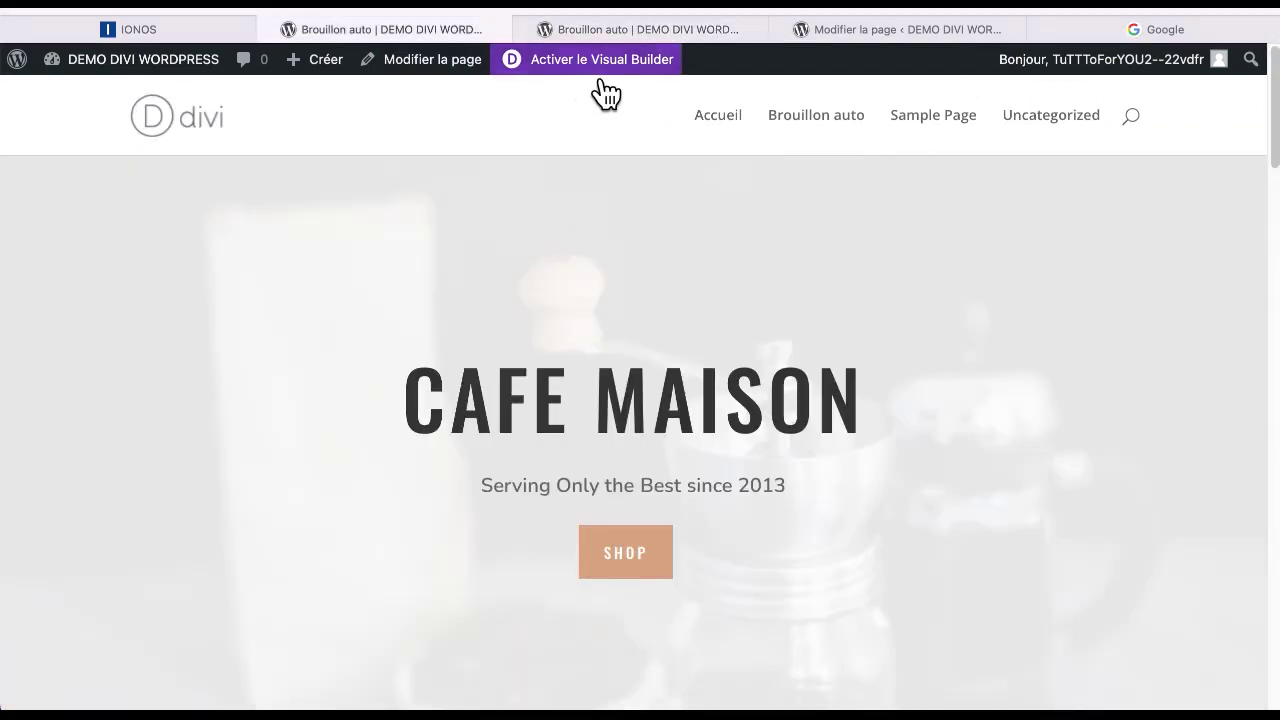
left_click(617, 36)
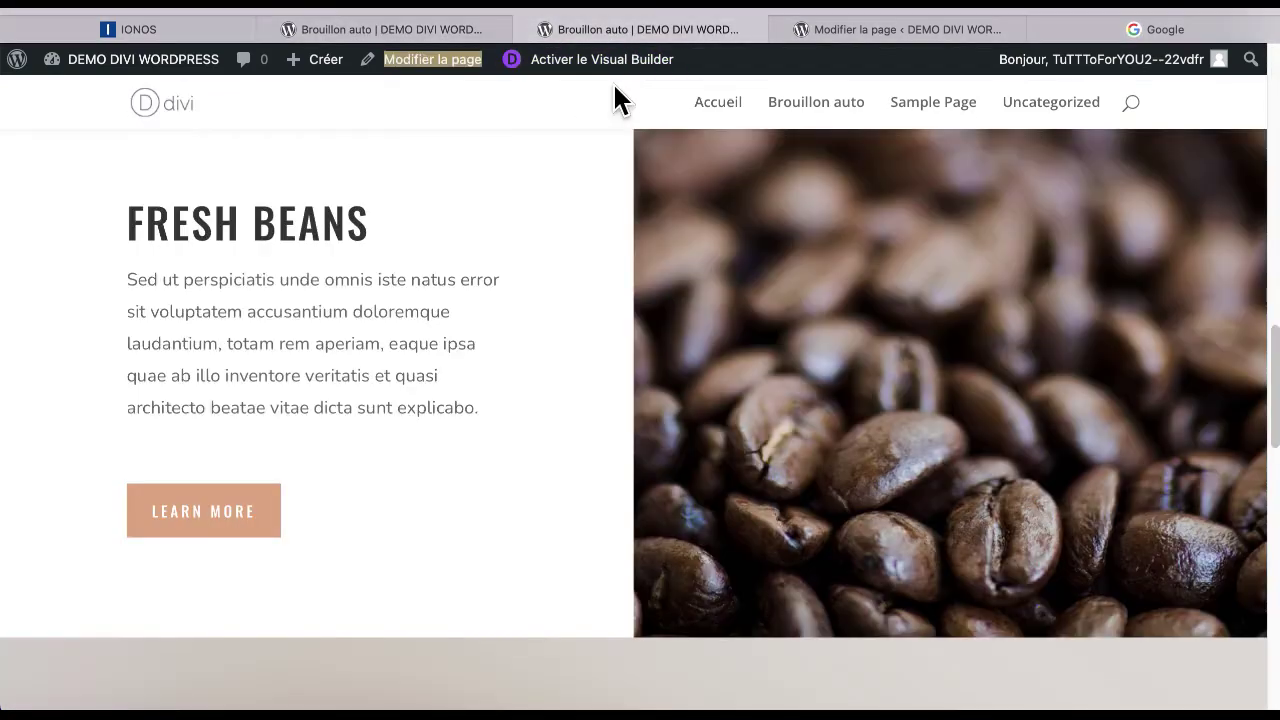
scroll(640, 182, "up", 8)
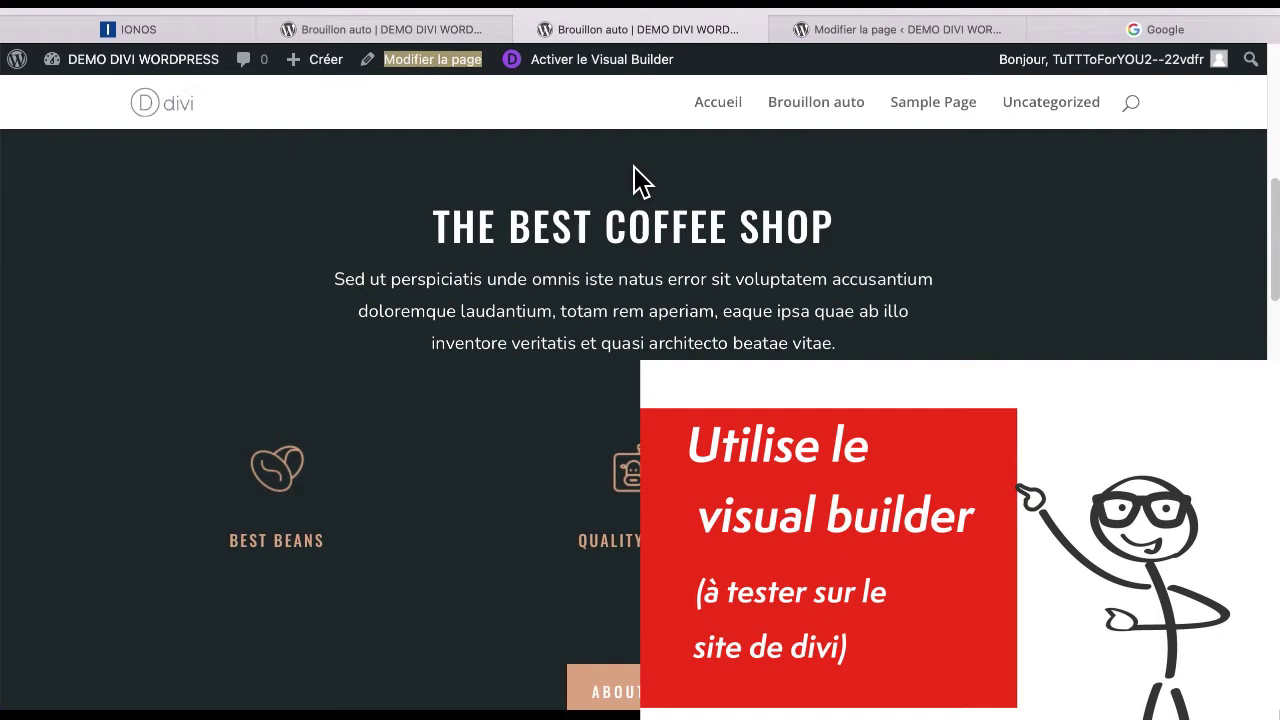
scroll(640, 182, "up", 5)
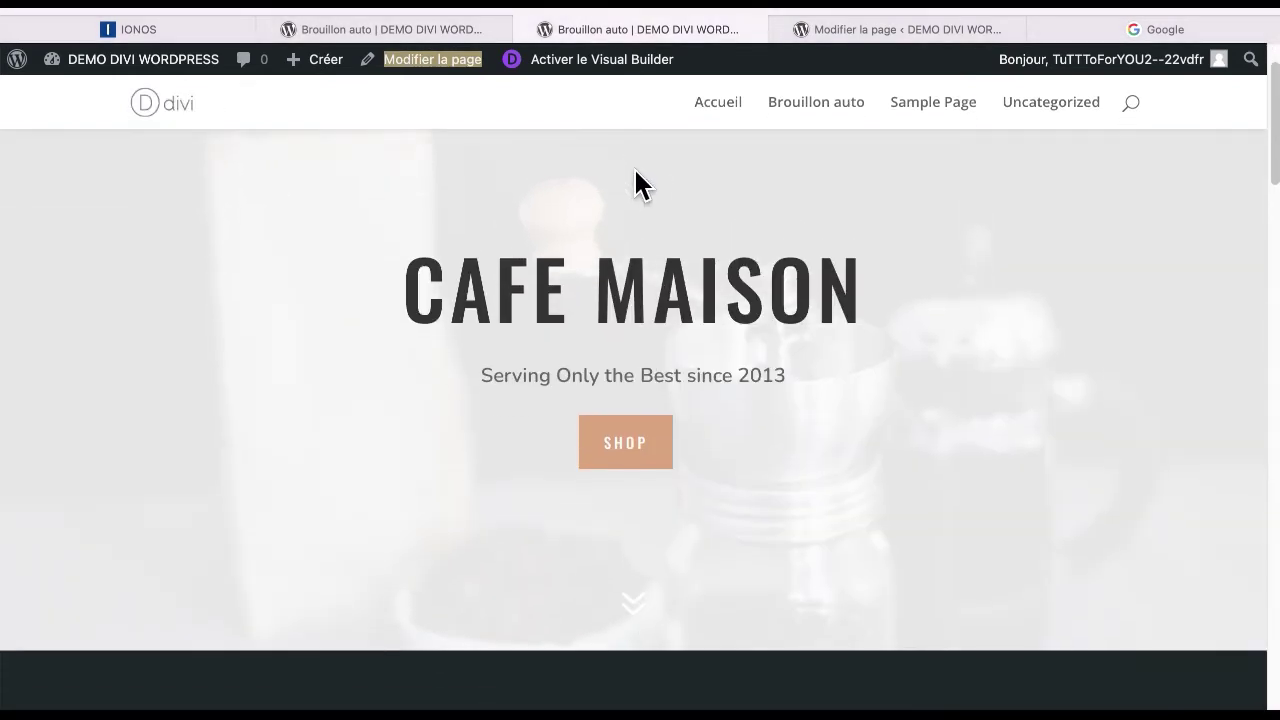
scroll(636, 172, "down", 3)
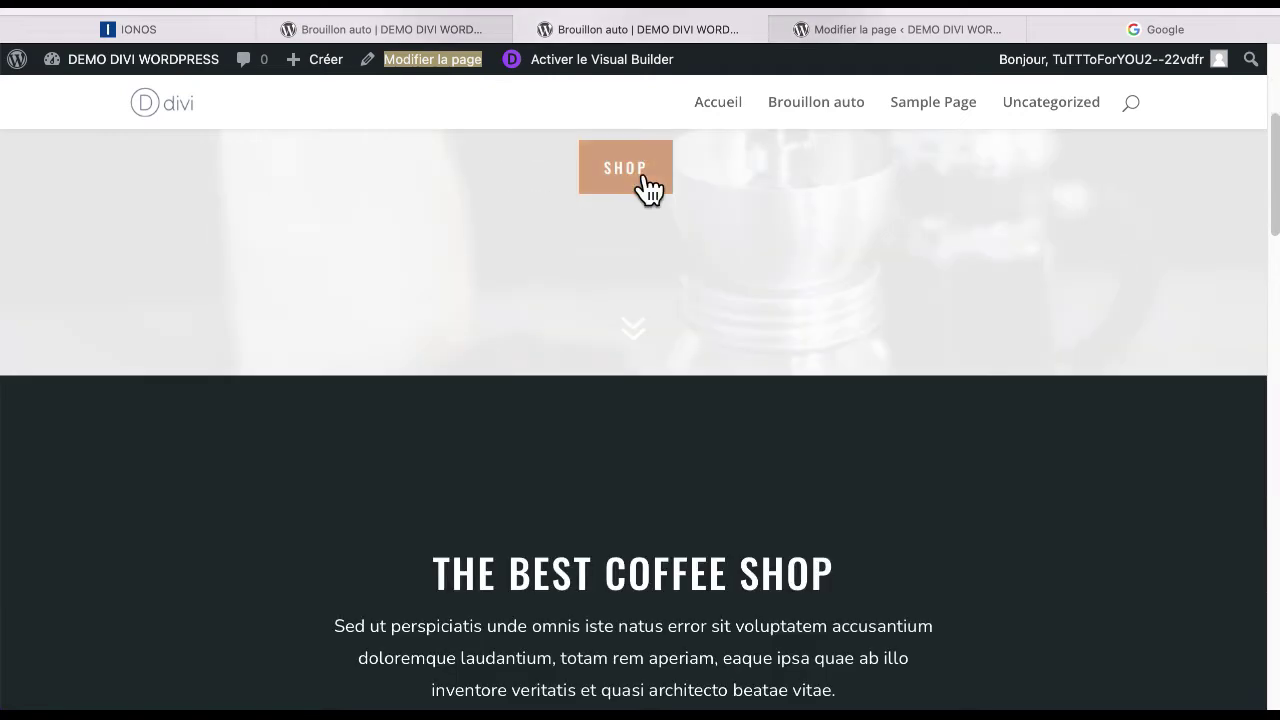
scroll(643, 189, "down", 5)
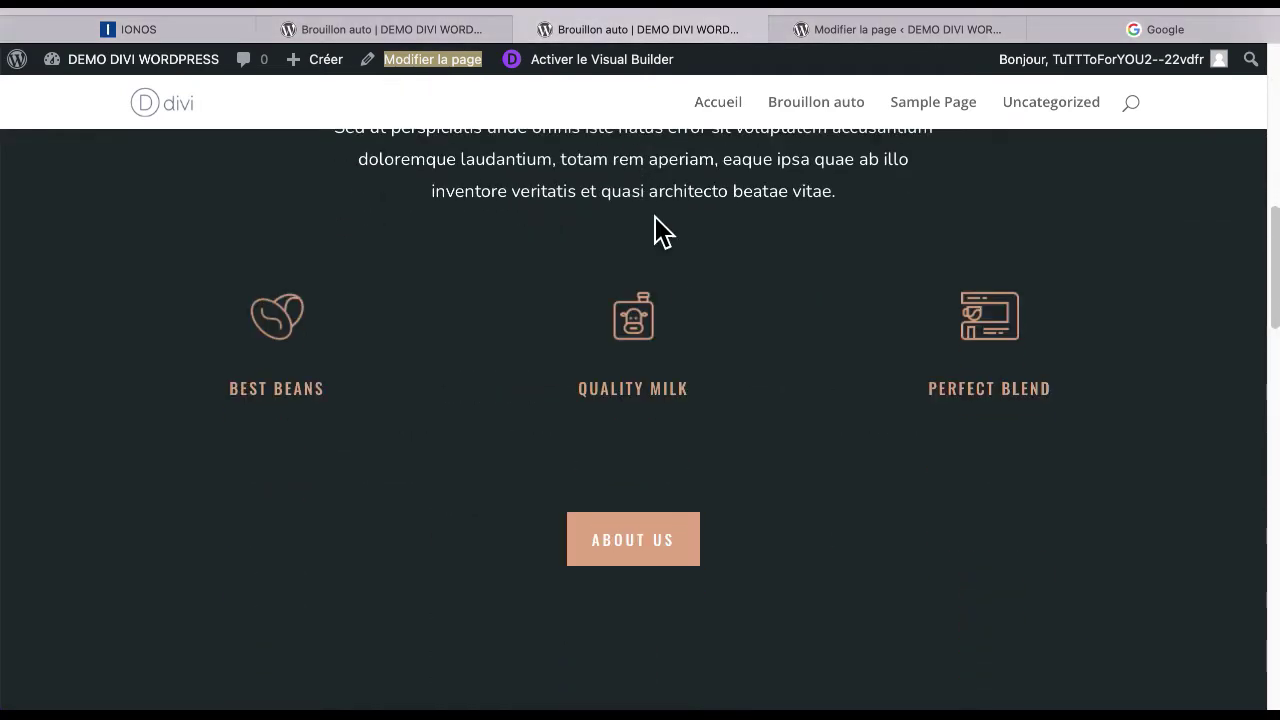
Step: Look through the published page from the three coffee feature icons down to the Fresh Beans section
scroll(648, 323, "down", 1)
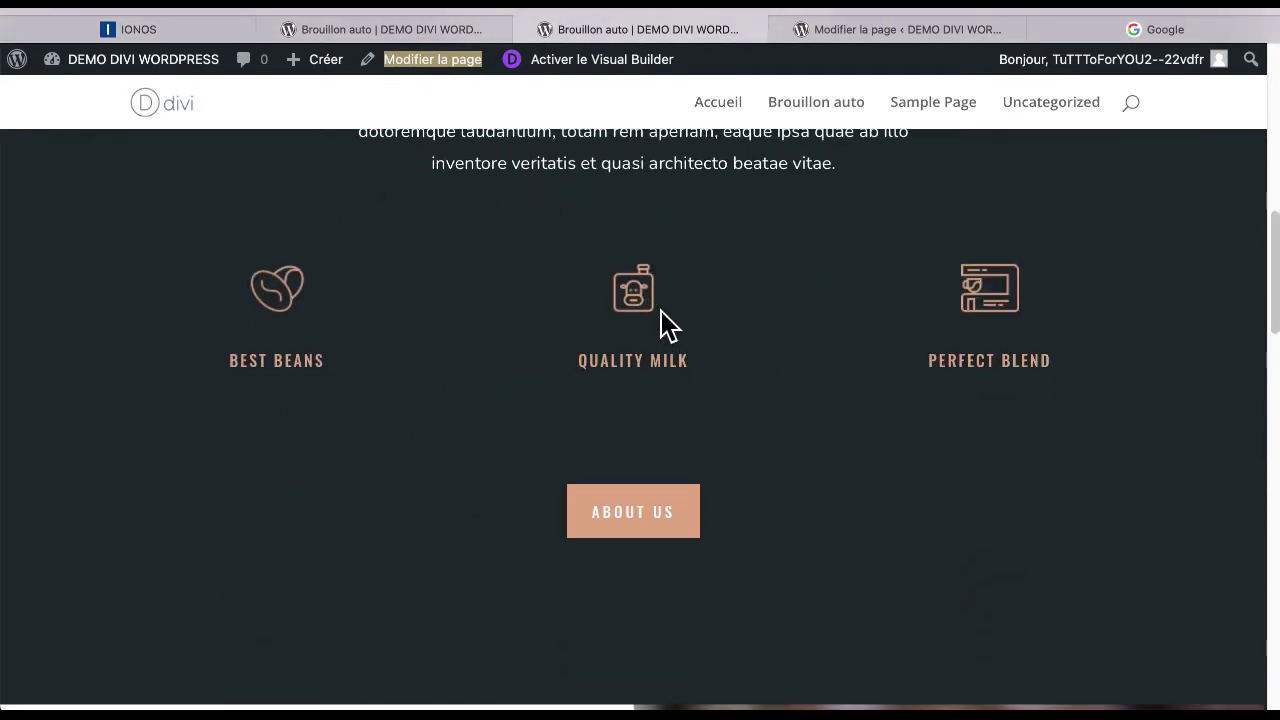
scroll(643, 320, "down", 3)
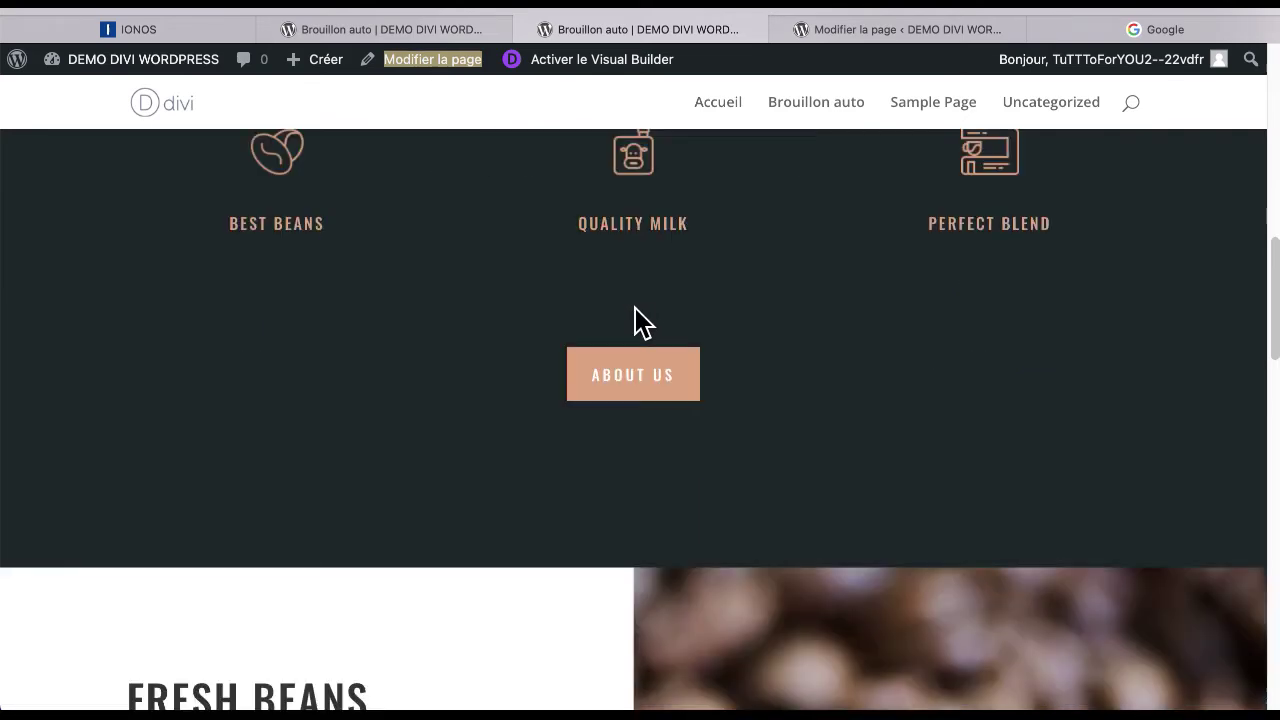
scroll(565, 238, "down", 1)
scroll(557, 226, "down", 3)
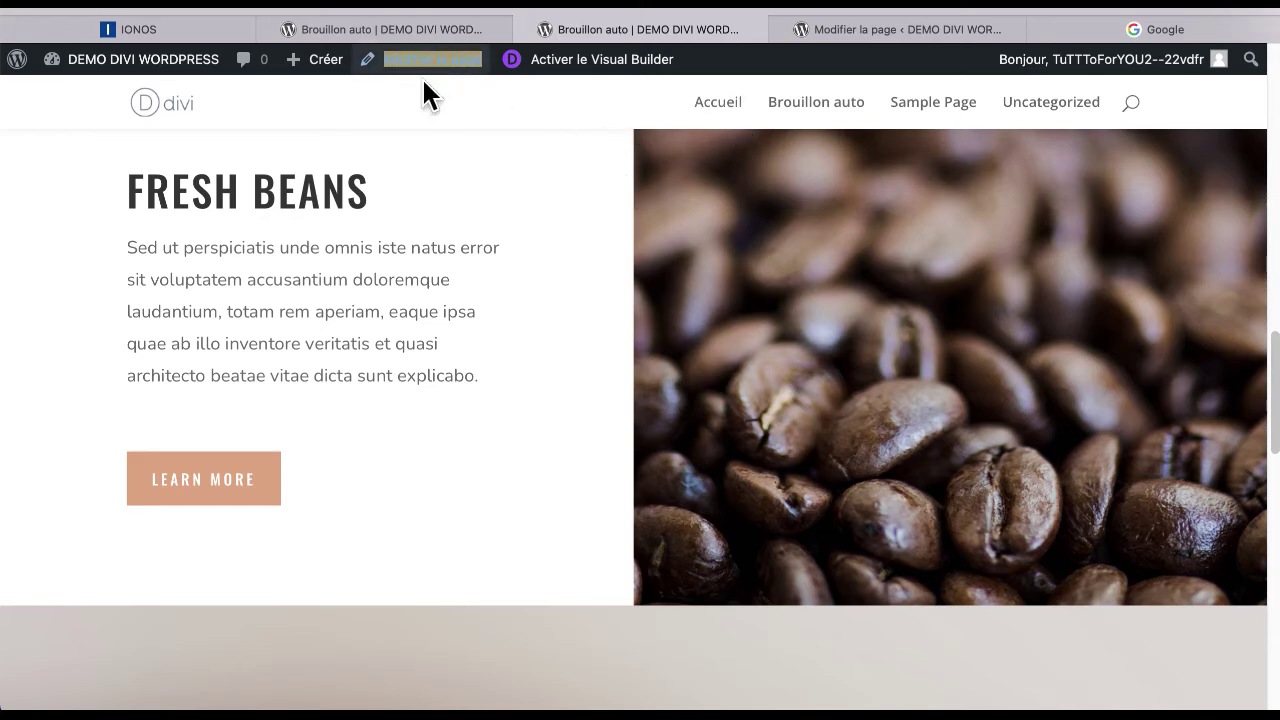
Step: Switch to the page's back-end editor and examine the Divi builder structure from the Header Section to the Great Coffee section
left_click(853, 33)
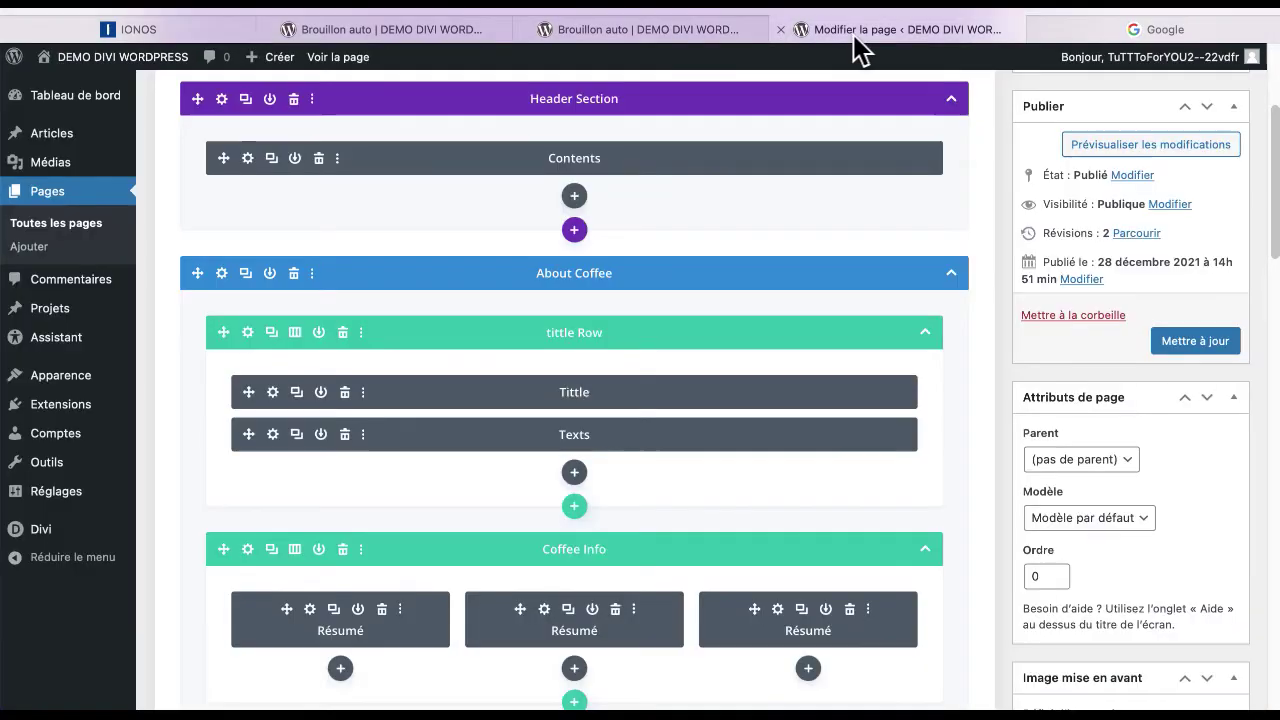
scroll(828, 255, "down", 1)
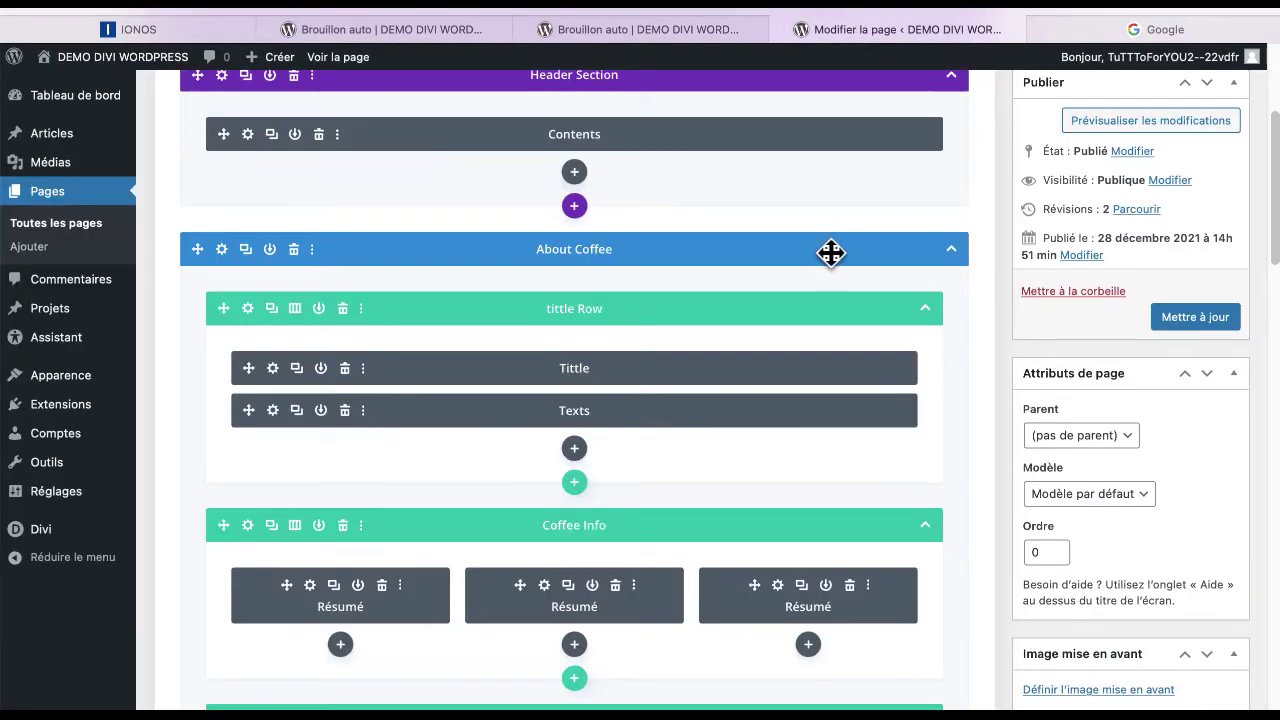
scroll(829, 257, "up", 2)
scroll(829, 251, "down", 5)
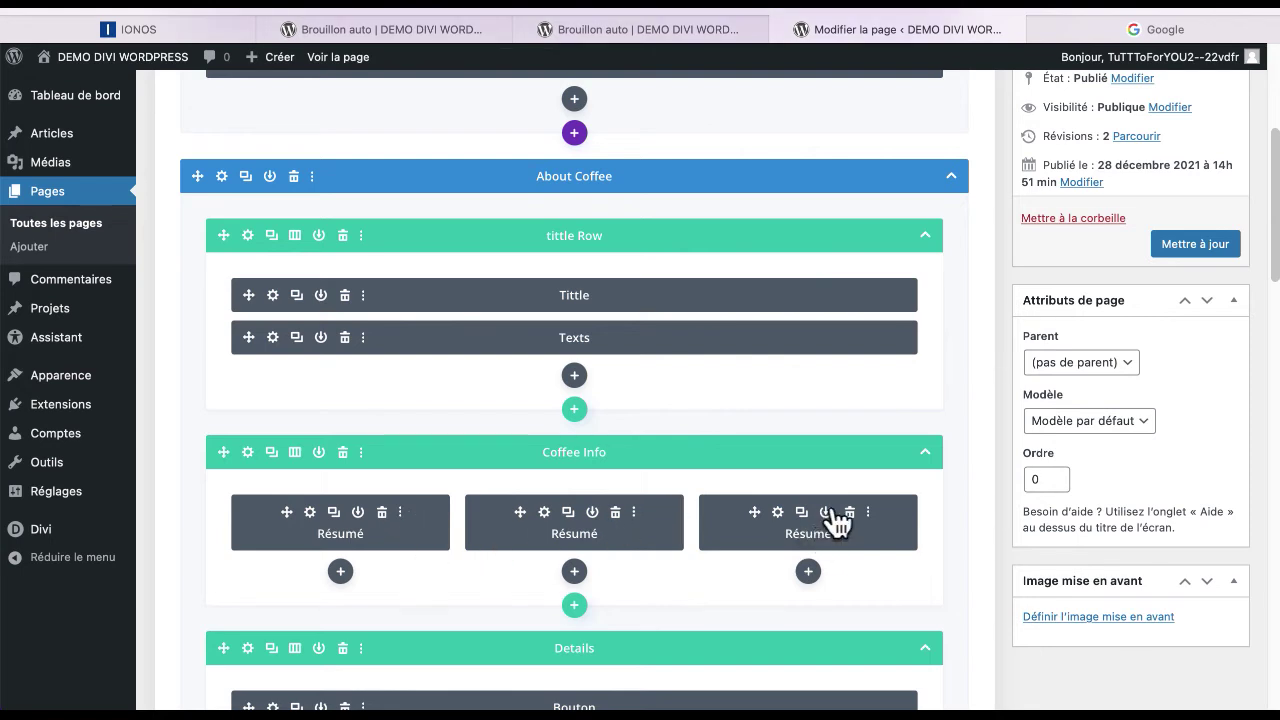
scroll(804, 477, "up", 1)
scroll(804, 477, "up", 5)
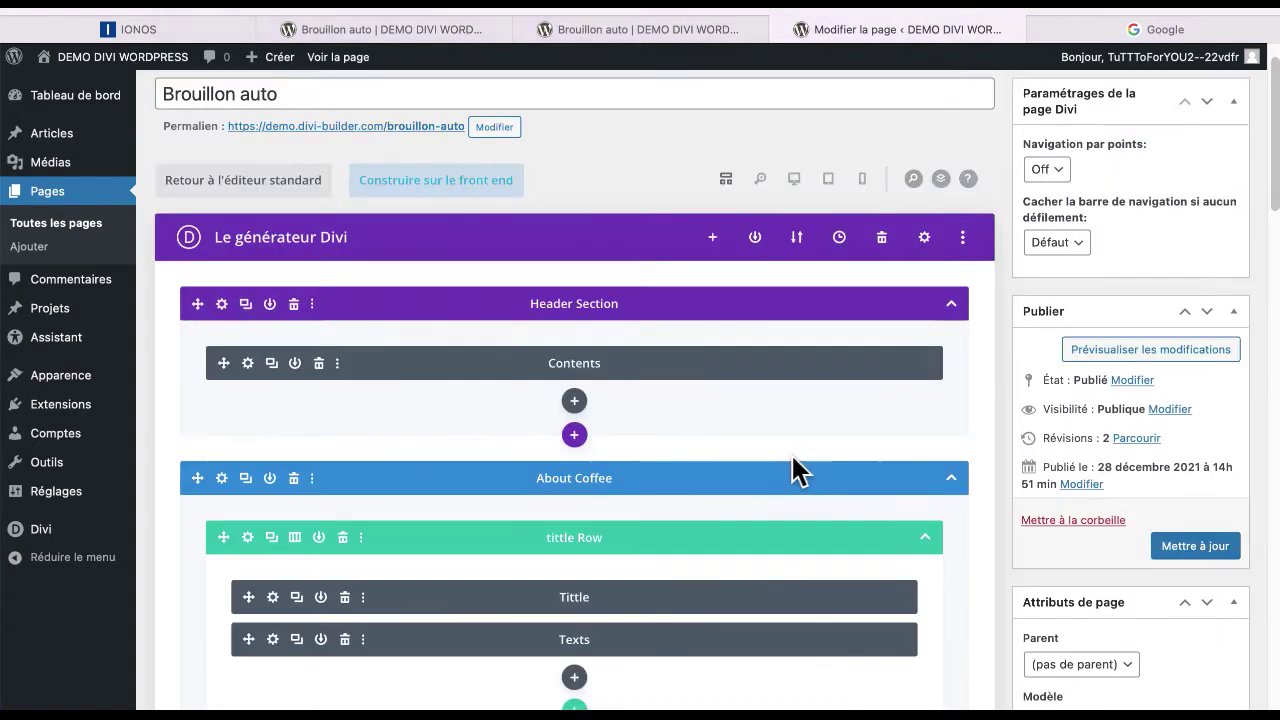
scroll(797, 465, "up", 2)
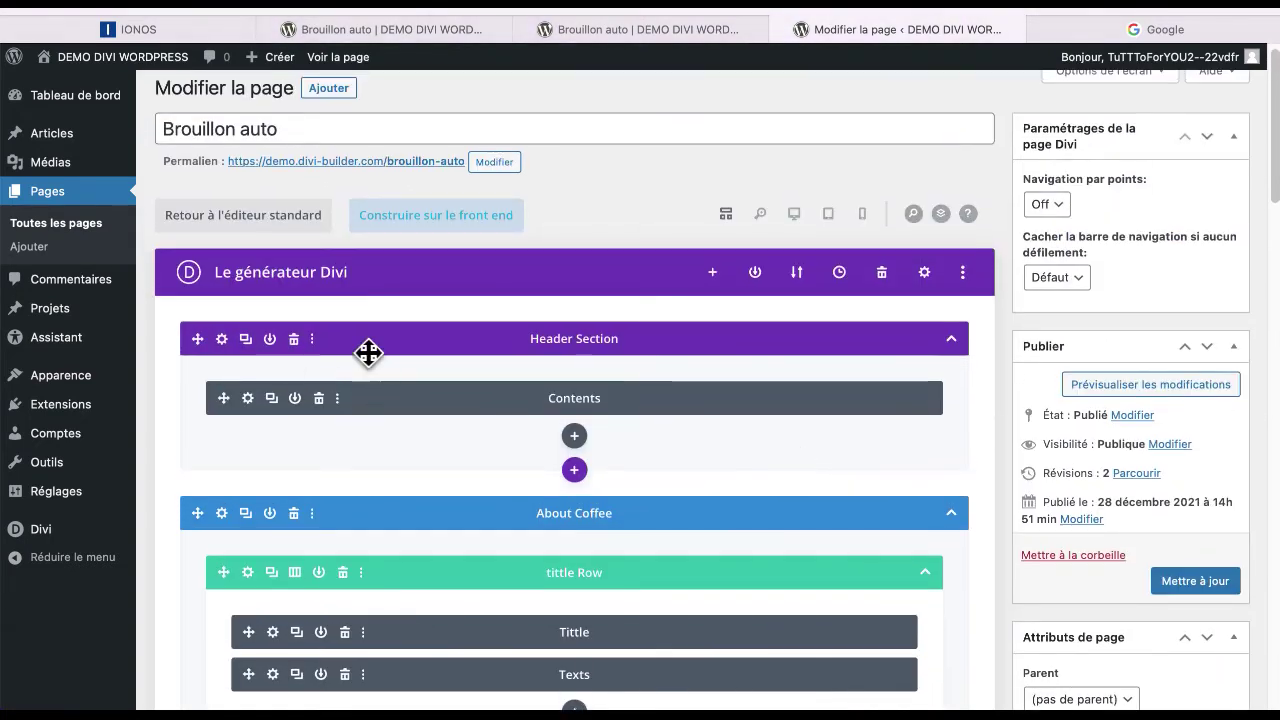
scroll(760, 371, "down", 5)
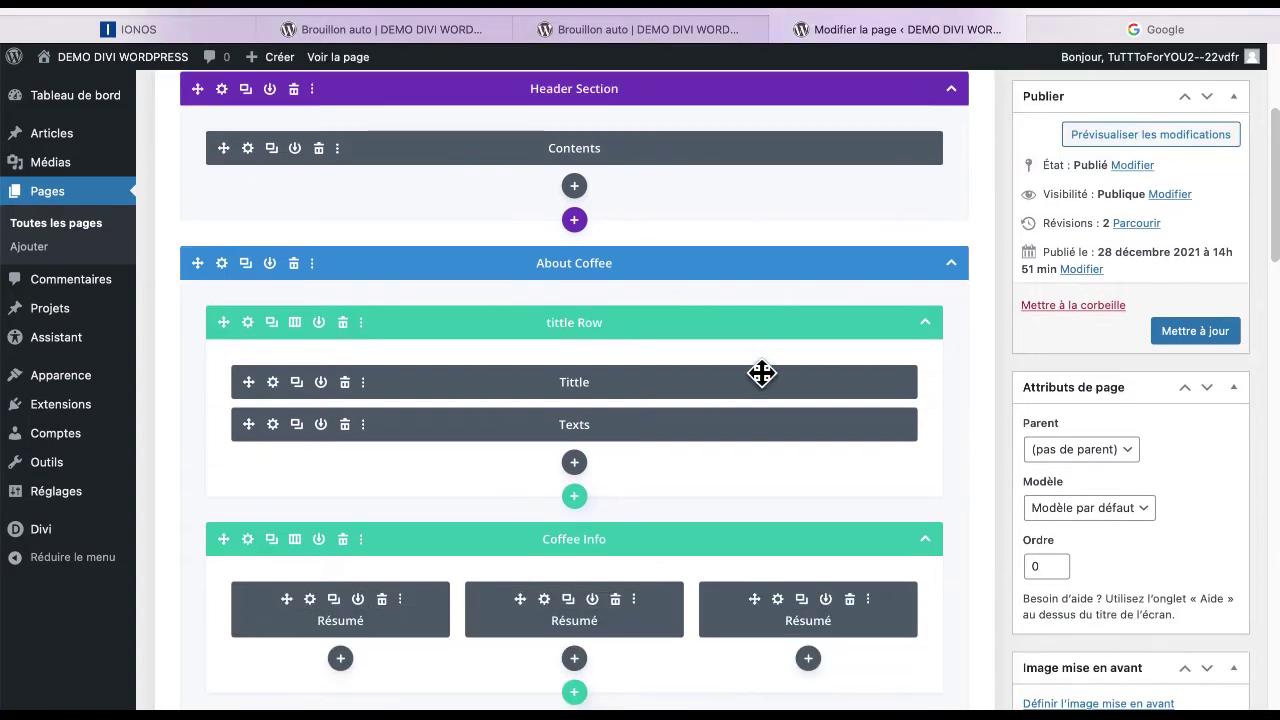
scroll(762, 373, "down", 5)
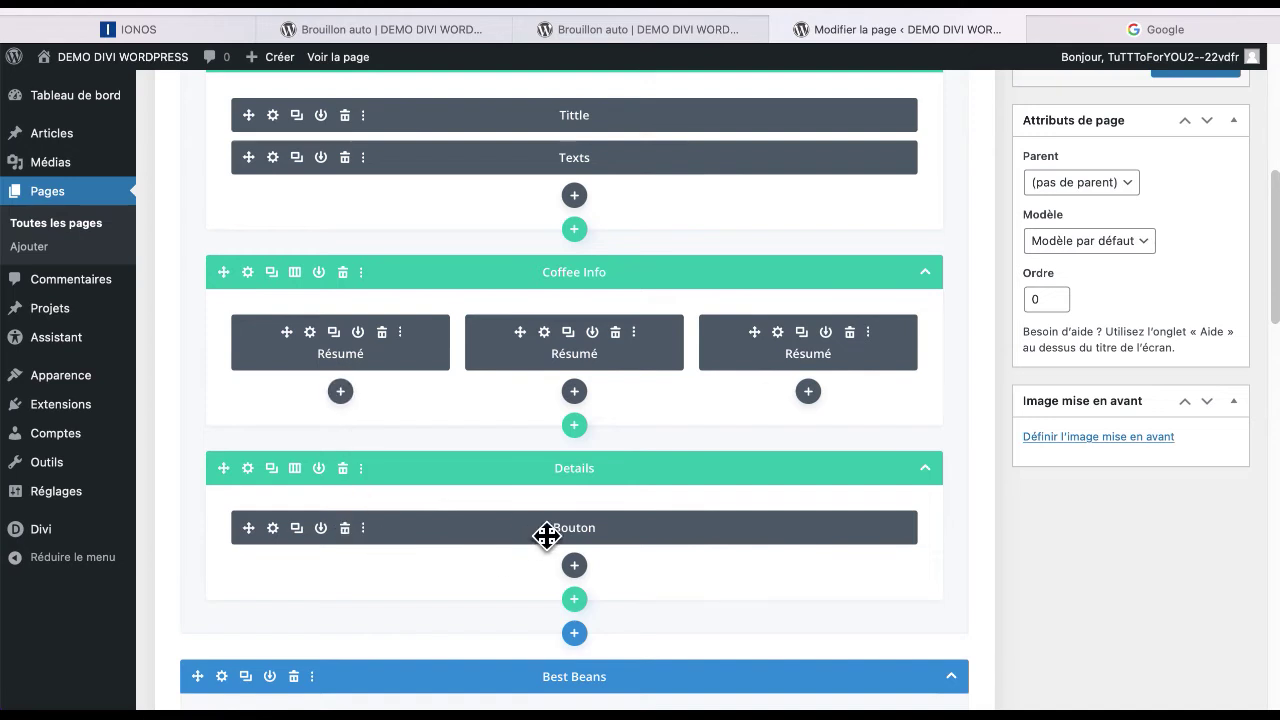
scroll(604, 540, "down", 3)
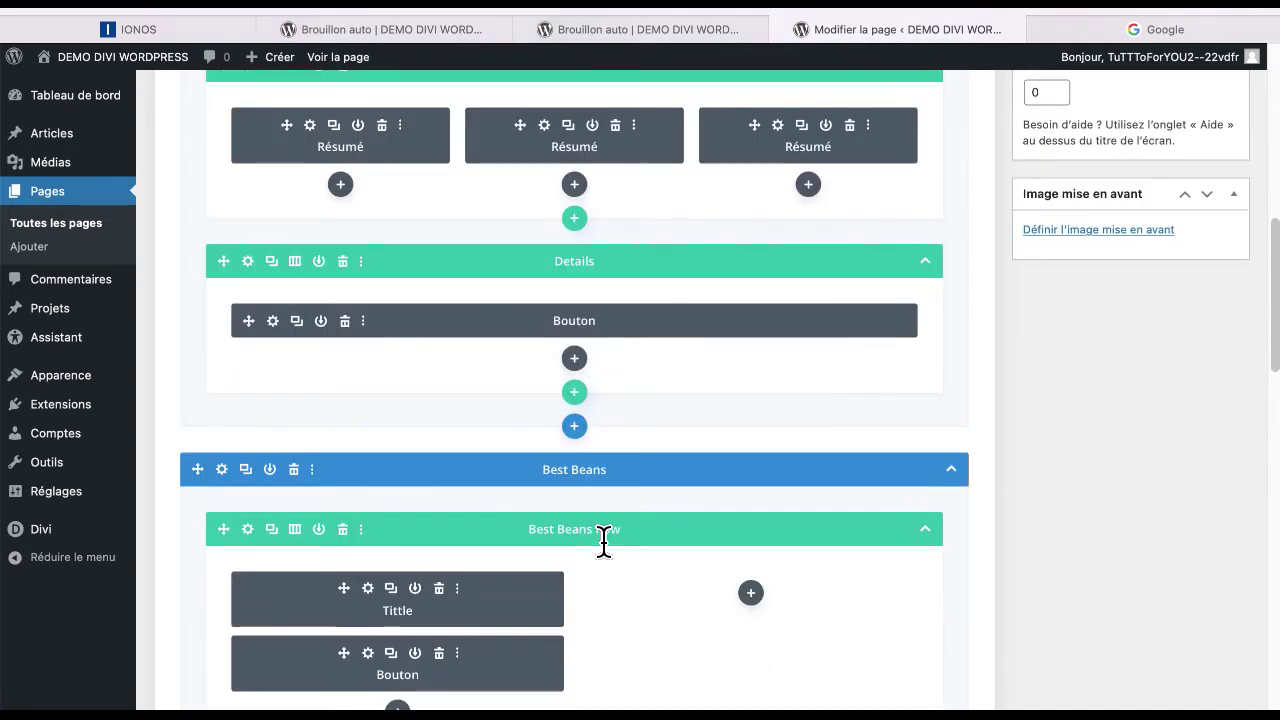
scroll(604, 540, "down", 3)
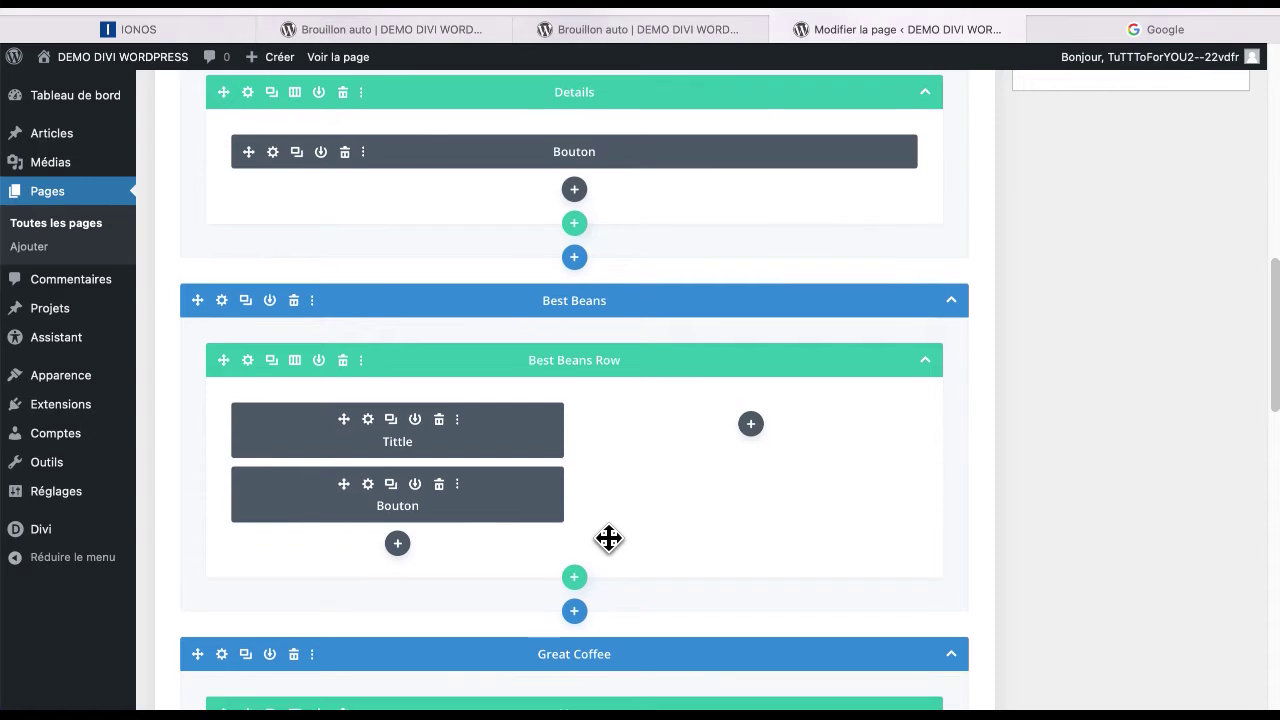
scroll(597, 511, "down", 1)
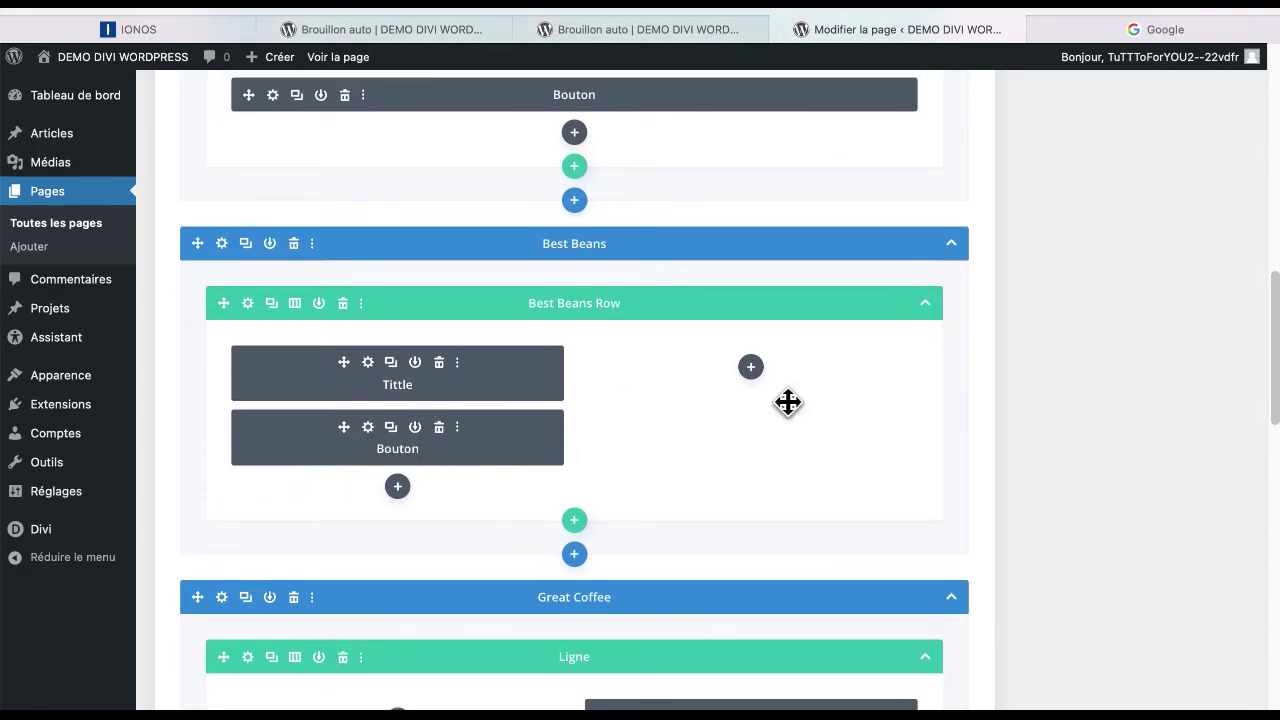
Step: Compare the Fresh Beans section on the front end with Best Beans Row, and inspect the background image of the row's second column
left_click(660, 40)
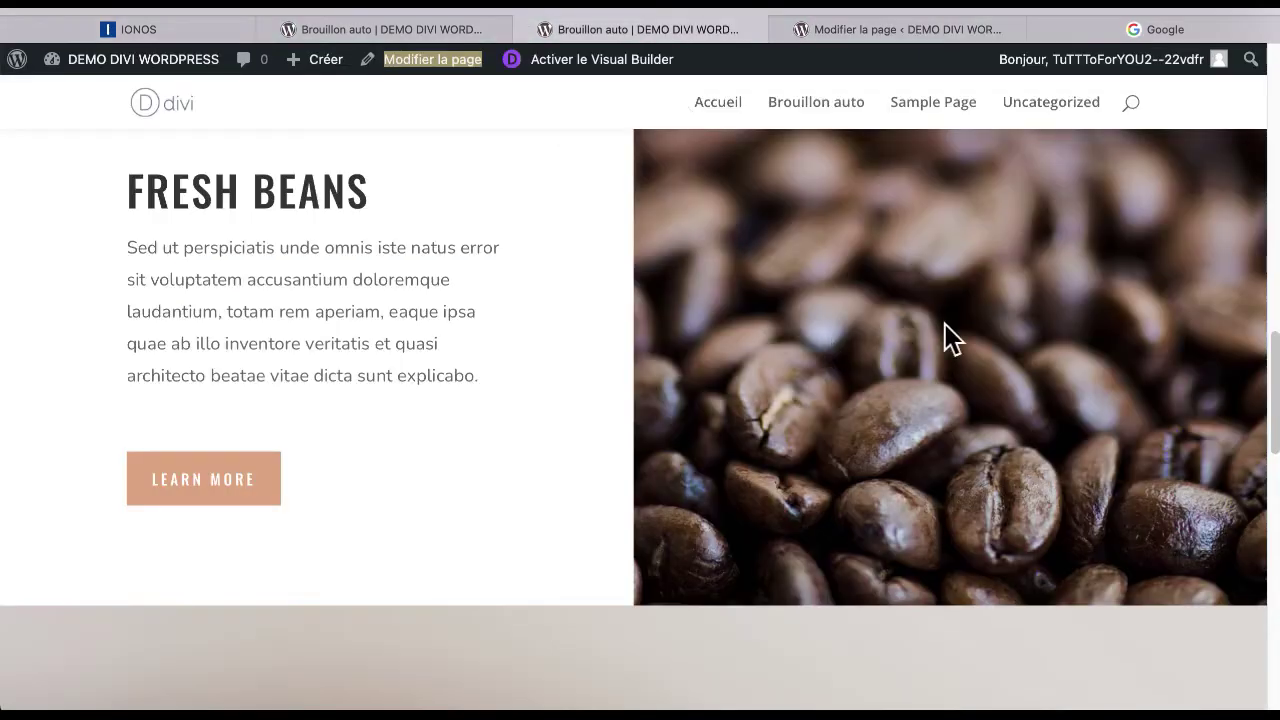
left_click(859, 30)
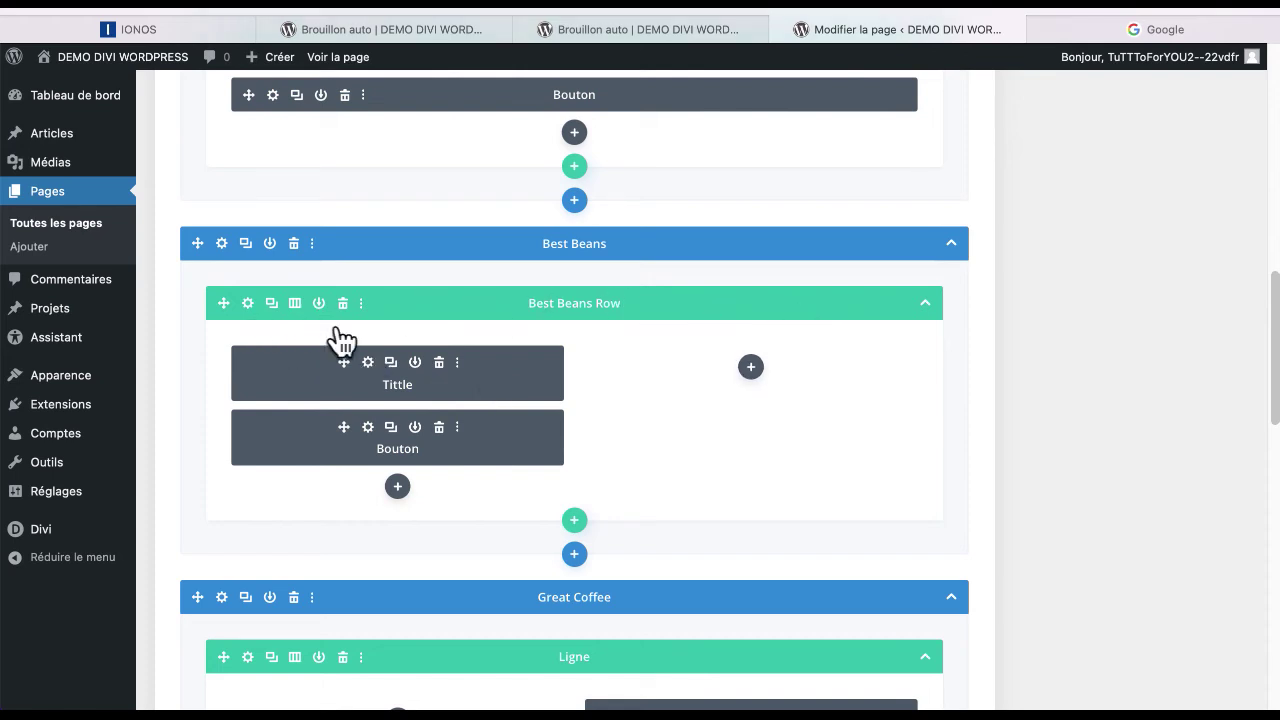
left_click(248, 304)
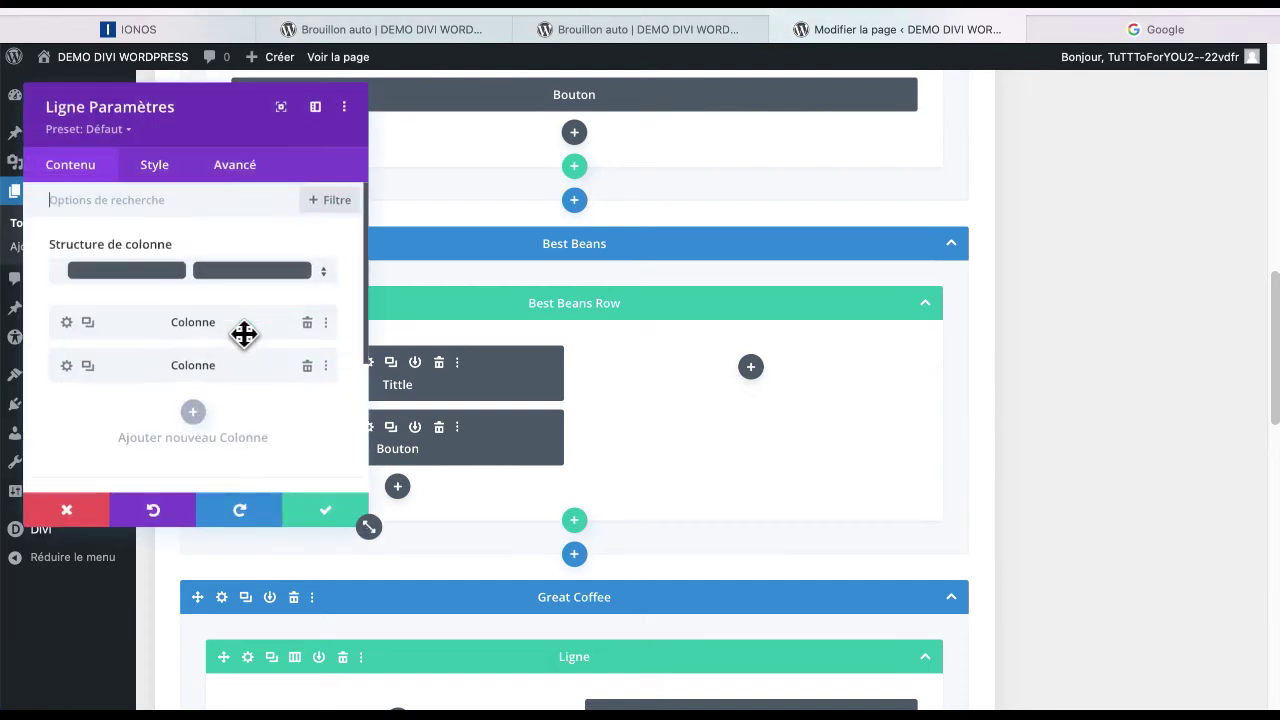
left_click(69, 366)
scroll(194, 386, "down", 1)
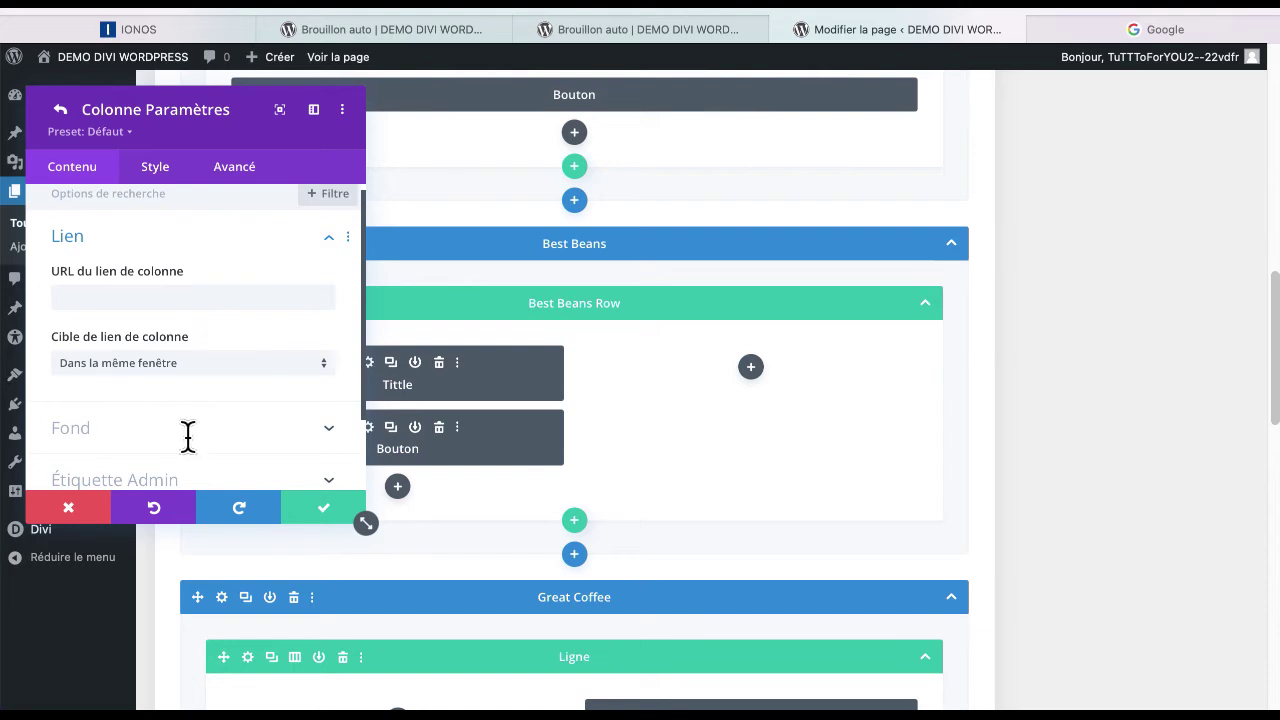
left_click(188, 428)
left_click(253, 292)
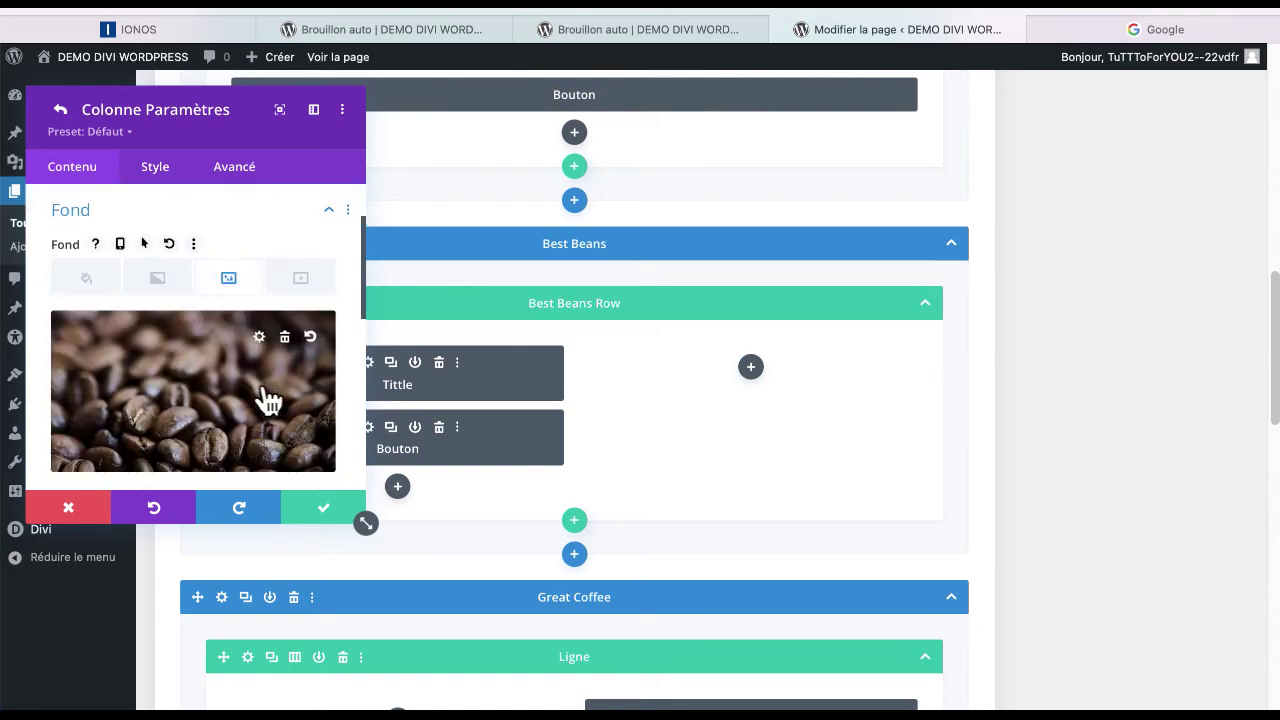
left_click(328, 508)
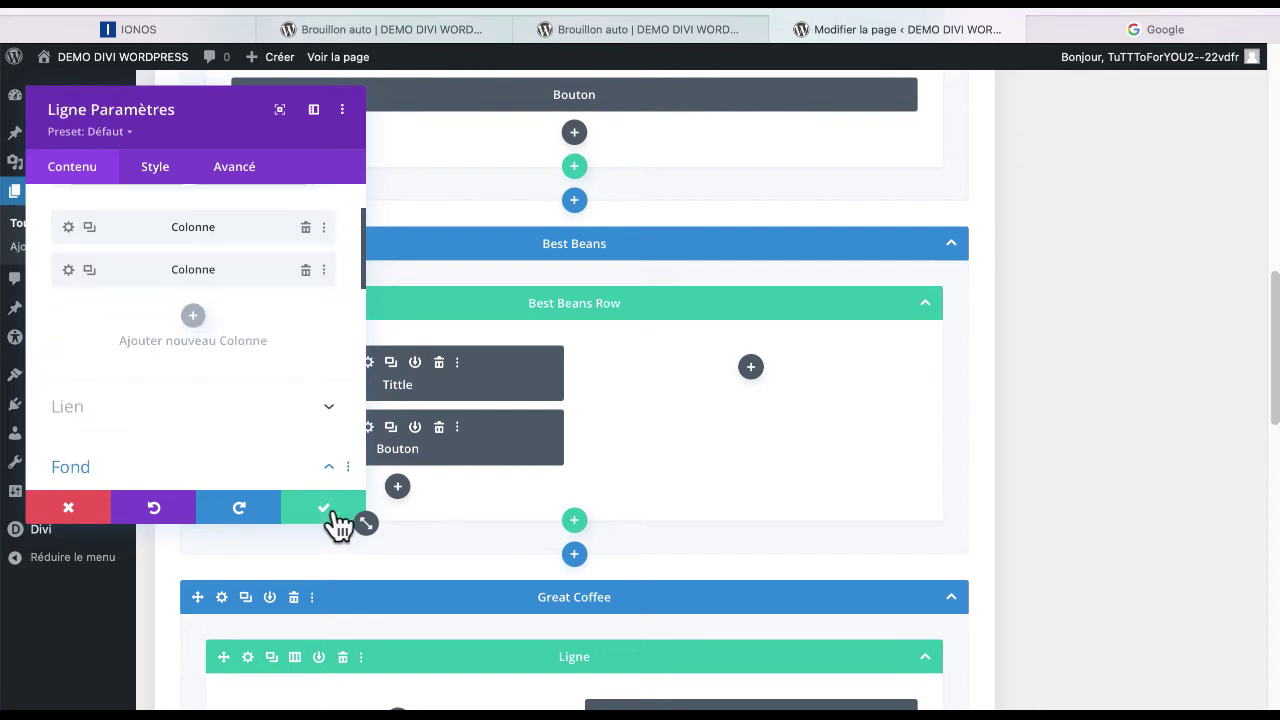
Step: Enlarge the settings window and examine the background image options of the first column in Best Beans Row
left_click(78, 242)
scroll(197, 400, "down", 5)
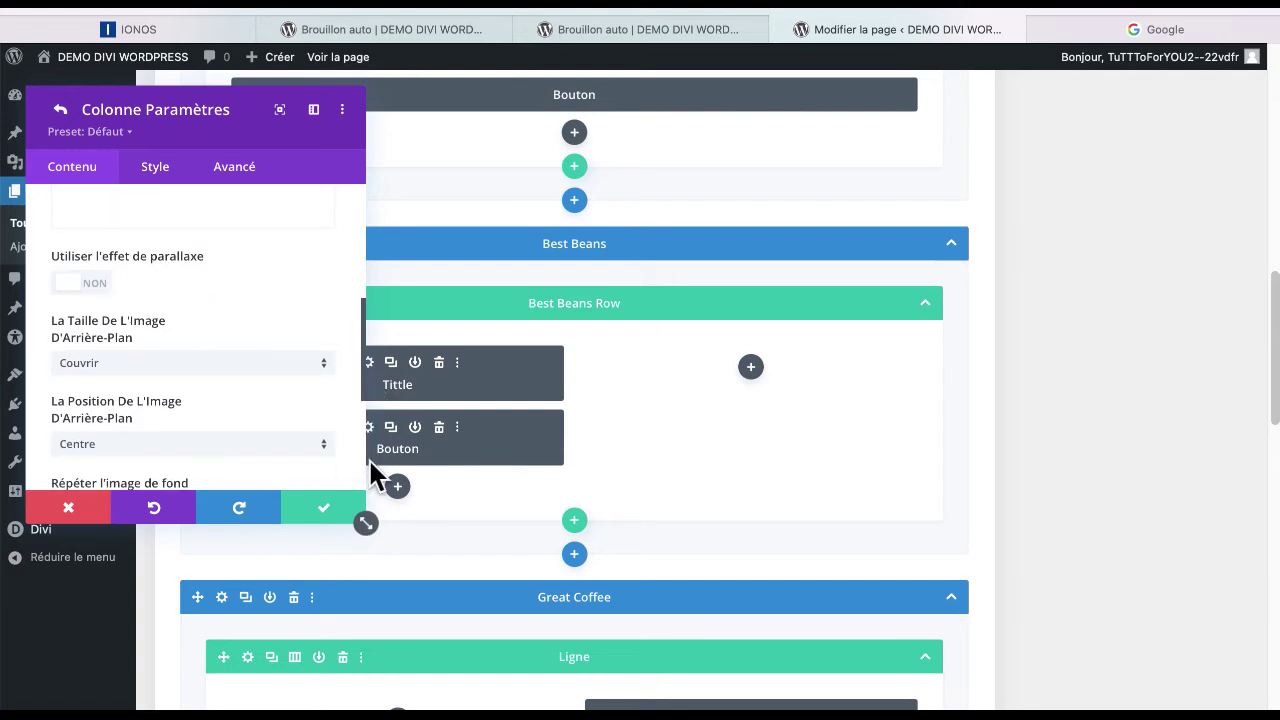
left_click_drag(372, 535, 652, 564)
scroll(365, 413, "down", 1)
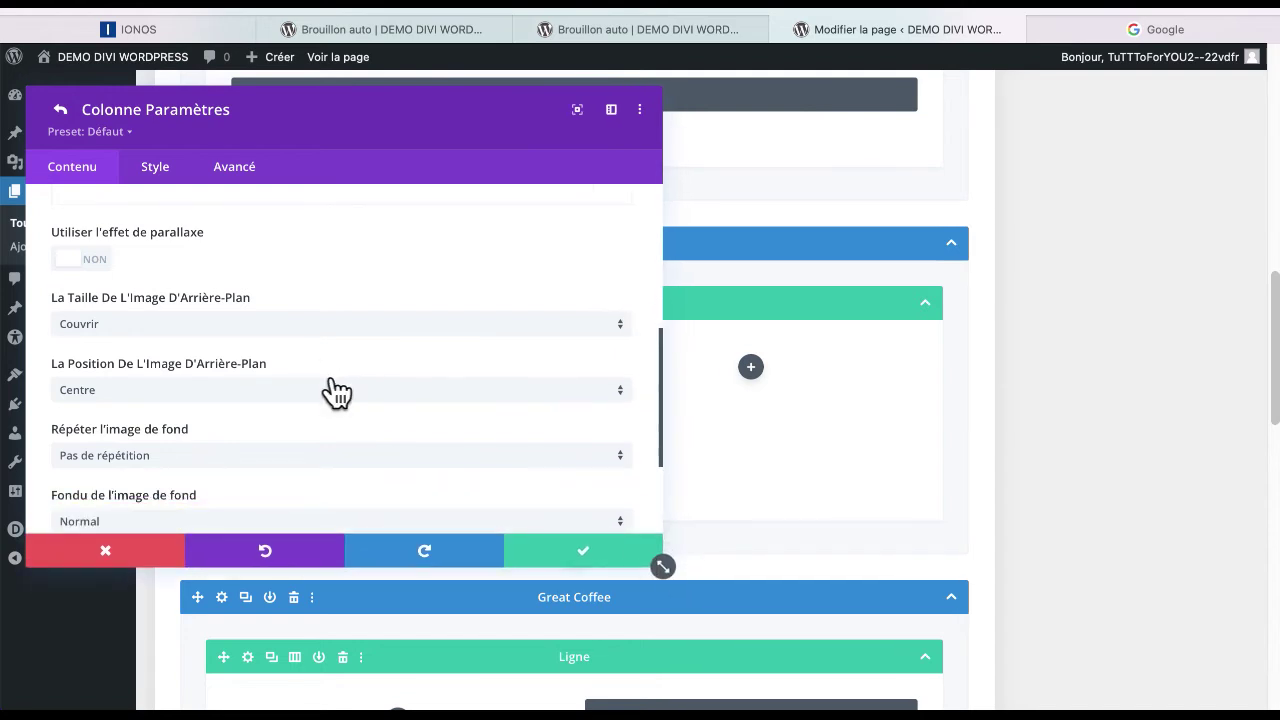
scroll(337, 390, "down", 5)
scroll(337, 390, "up", 5)
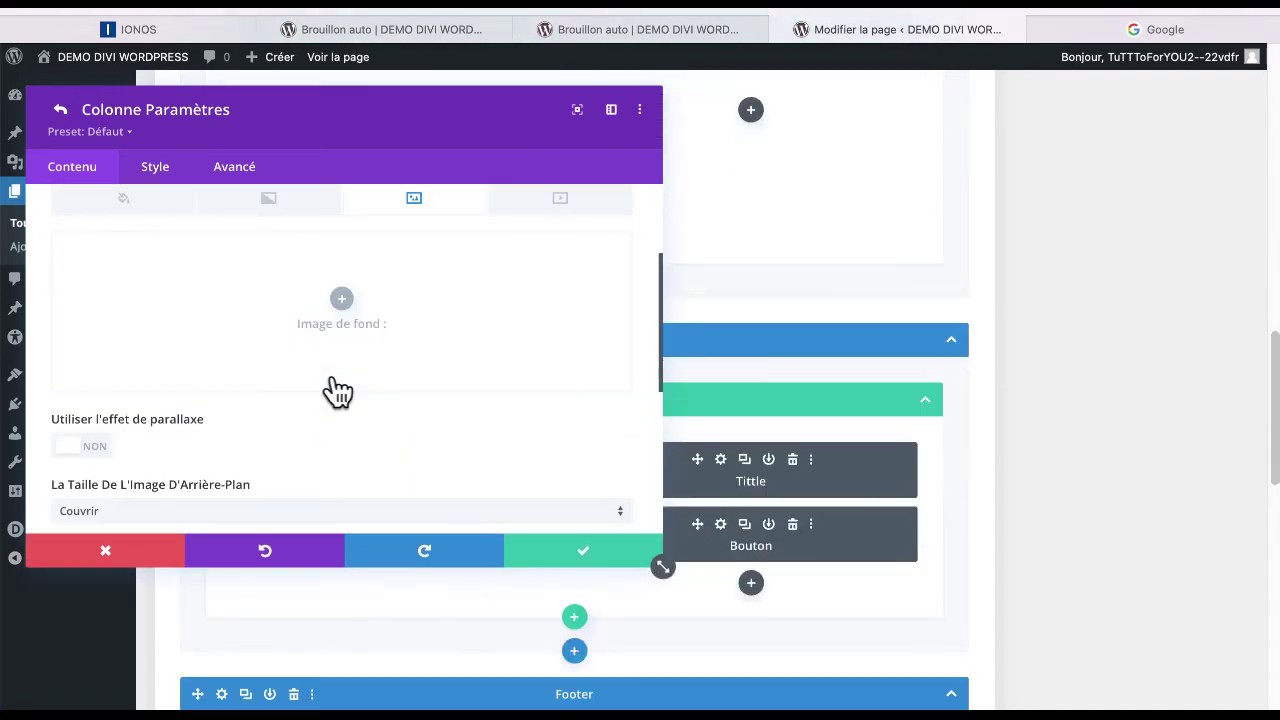
scroll(457, 350, "up", 1)
scroll(457, 352, "up", 2)
scroll(477, 348, "down", 2)
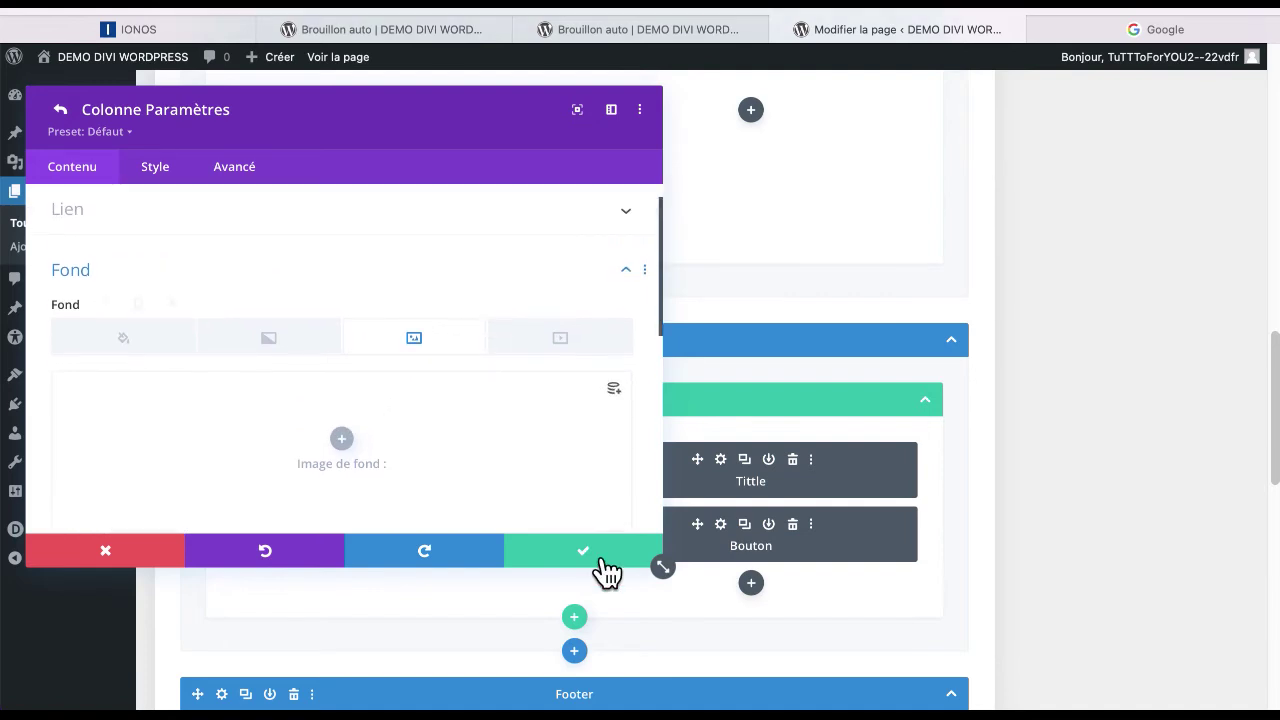
Step: Replace the second column's background image in Best Beans Row with AdobeStock_65946035-scaled.jpeg from the media library and save the row settings
left_click(530, 522)
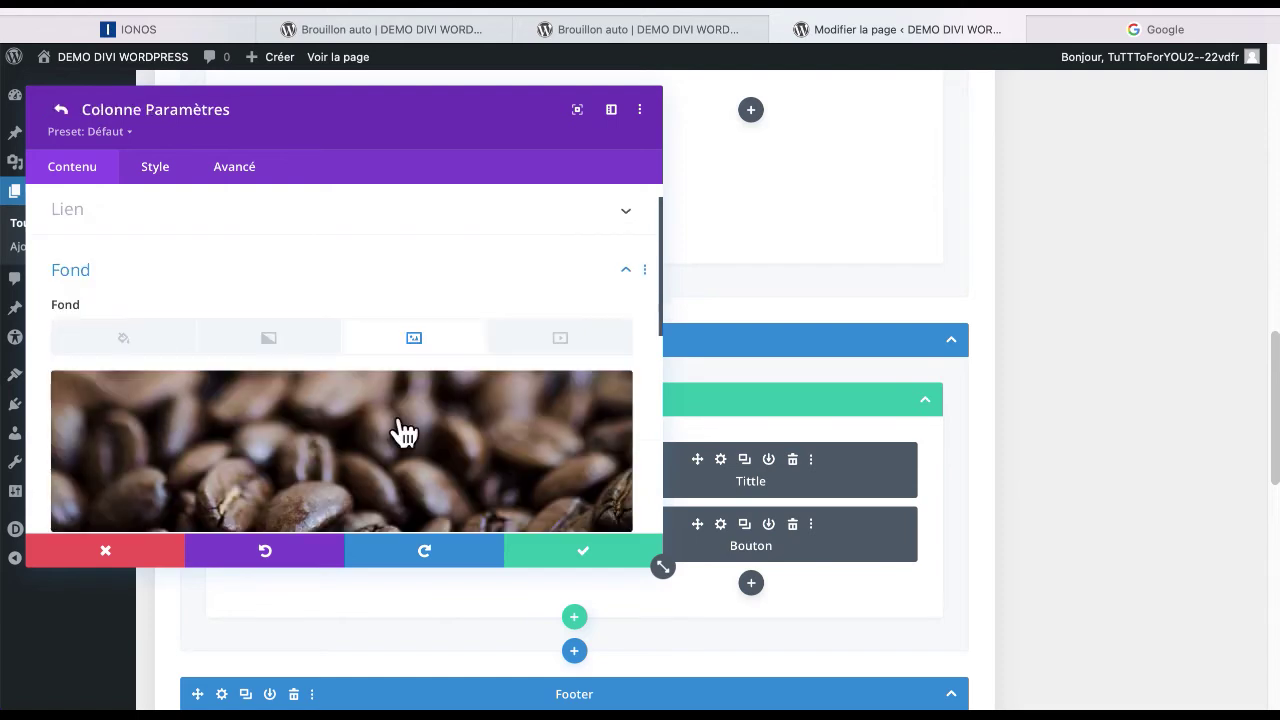
scroll(533, 416, "down", 1)
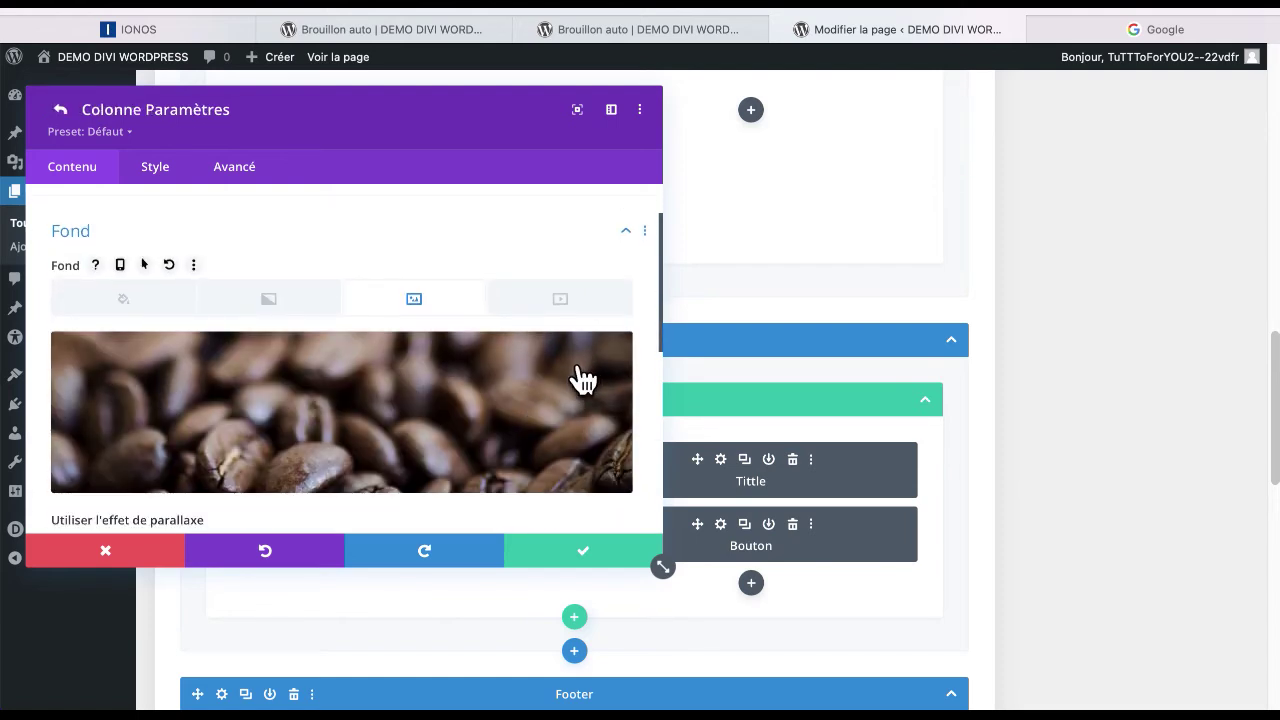
left_click(566, 377)
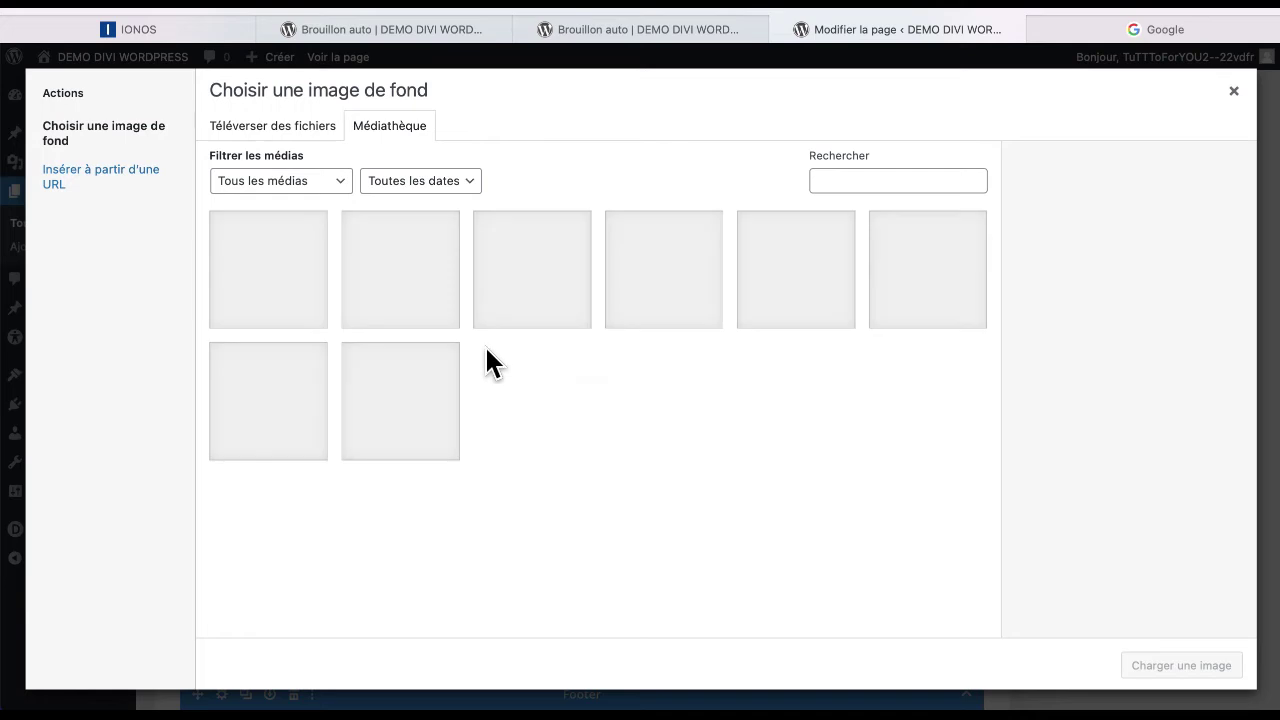
left_click(411, 419)
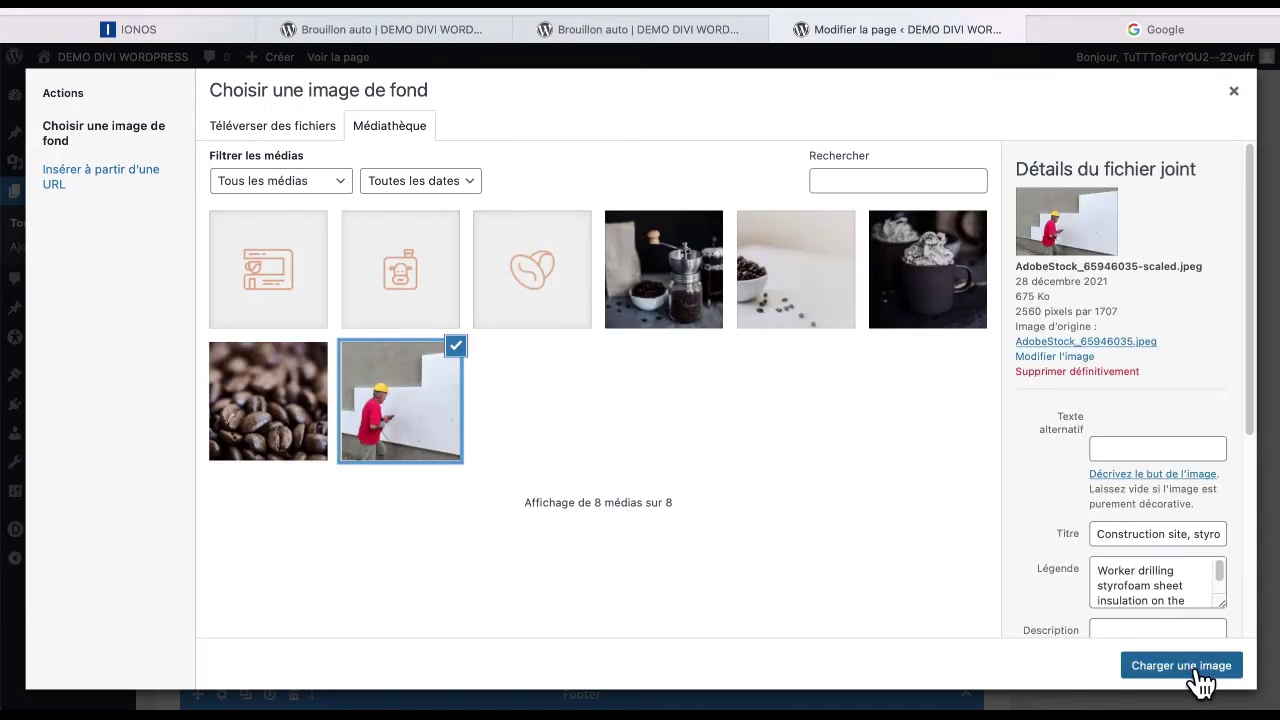
left_click(1196, 677)
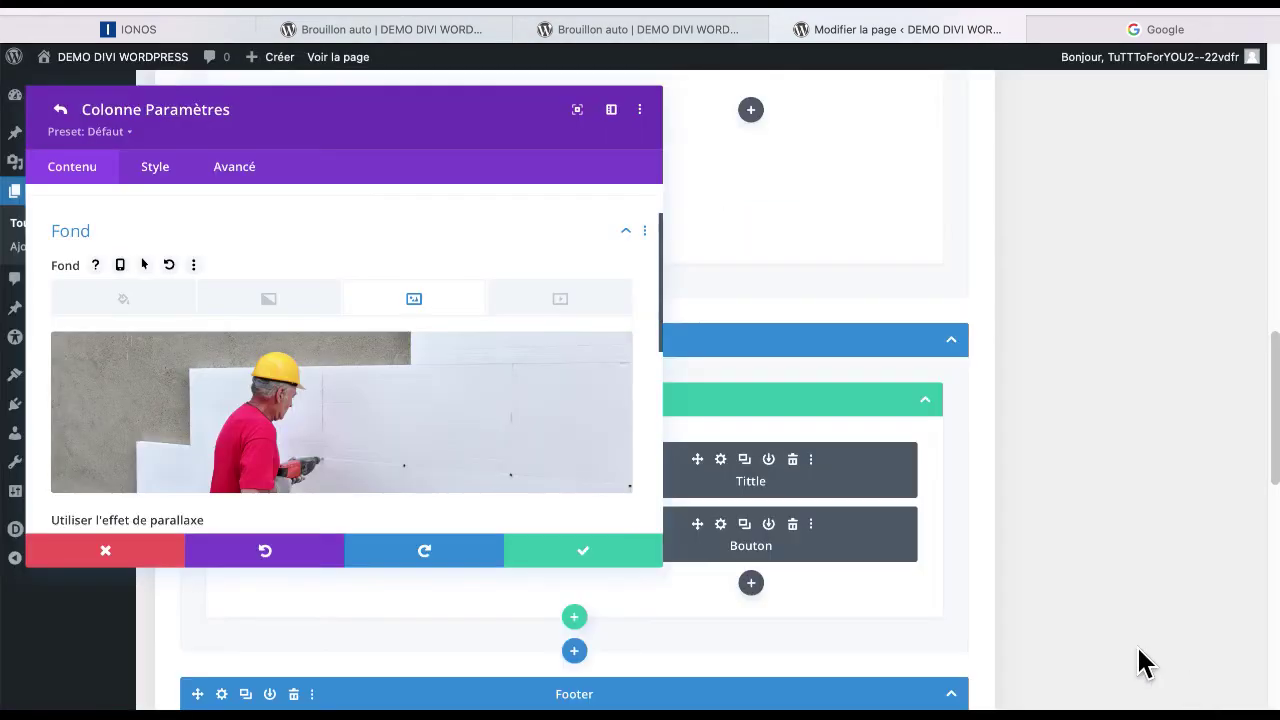
left_click(598, 566)
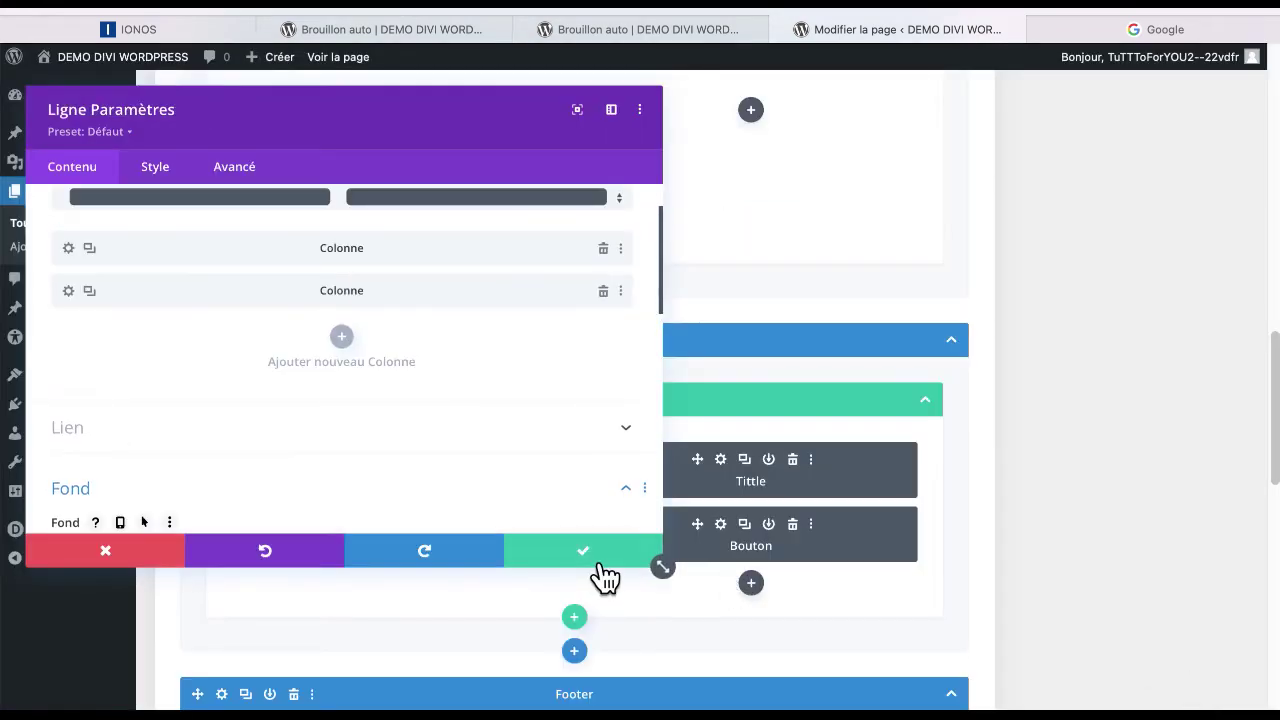
left_click(590, 565)
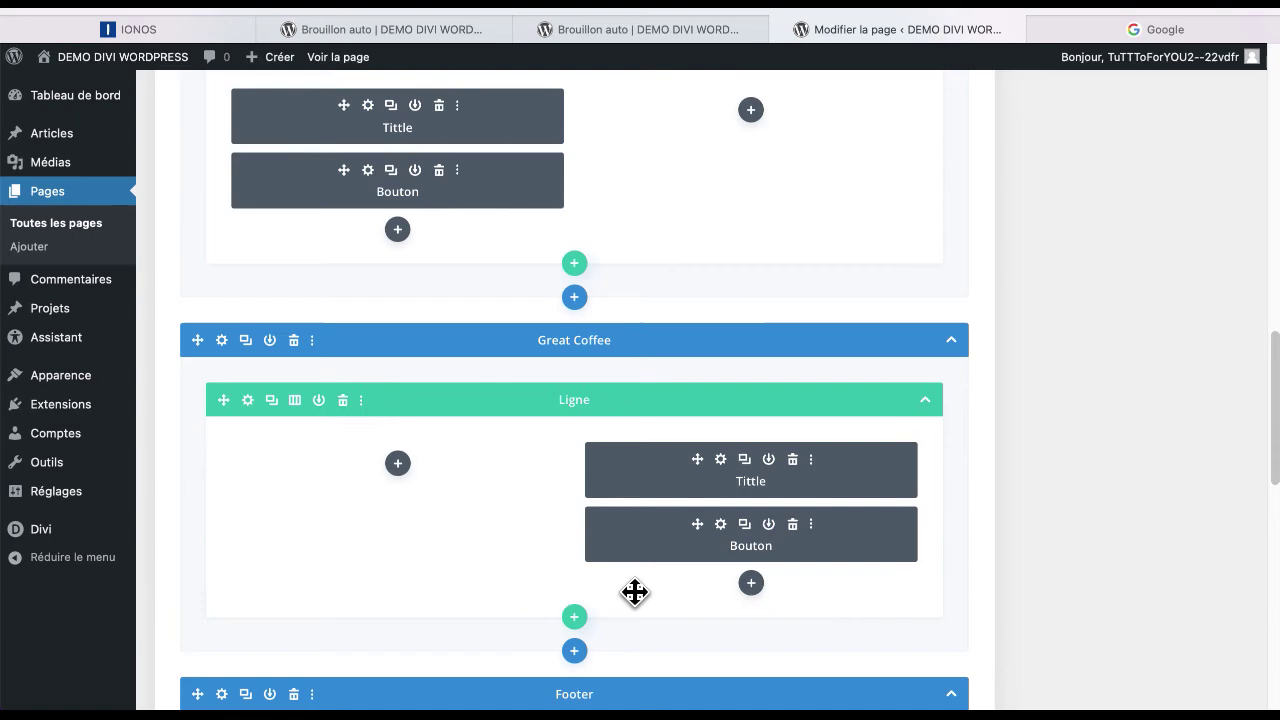
Step: Update the published page with the edited row from the back-end editor
scroll(748, 557, "up", 5)
scroll(745, 548, "up", 10)
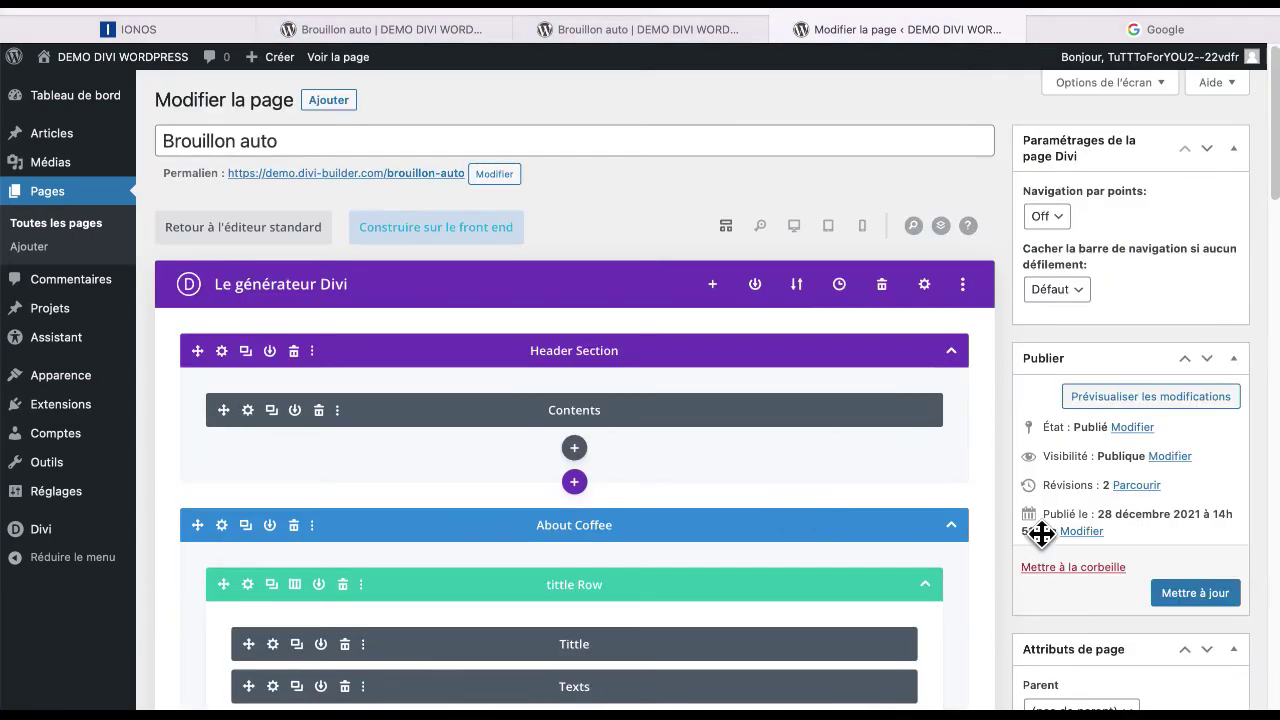
left_click(1210, 612)
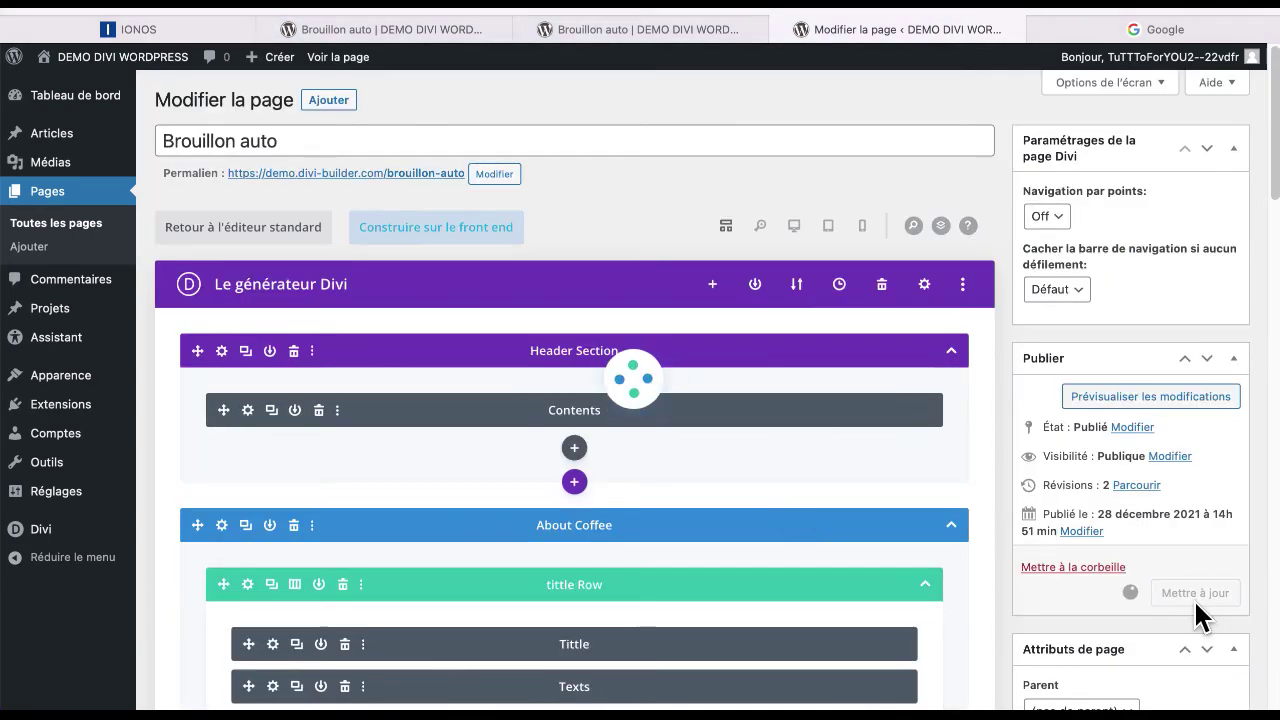
Step: Reload the published page on the front end and check the Fresh Beans image and the header
left_click(606, 29)
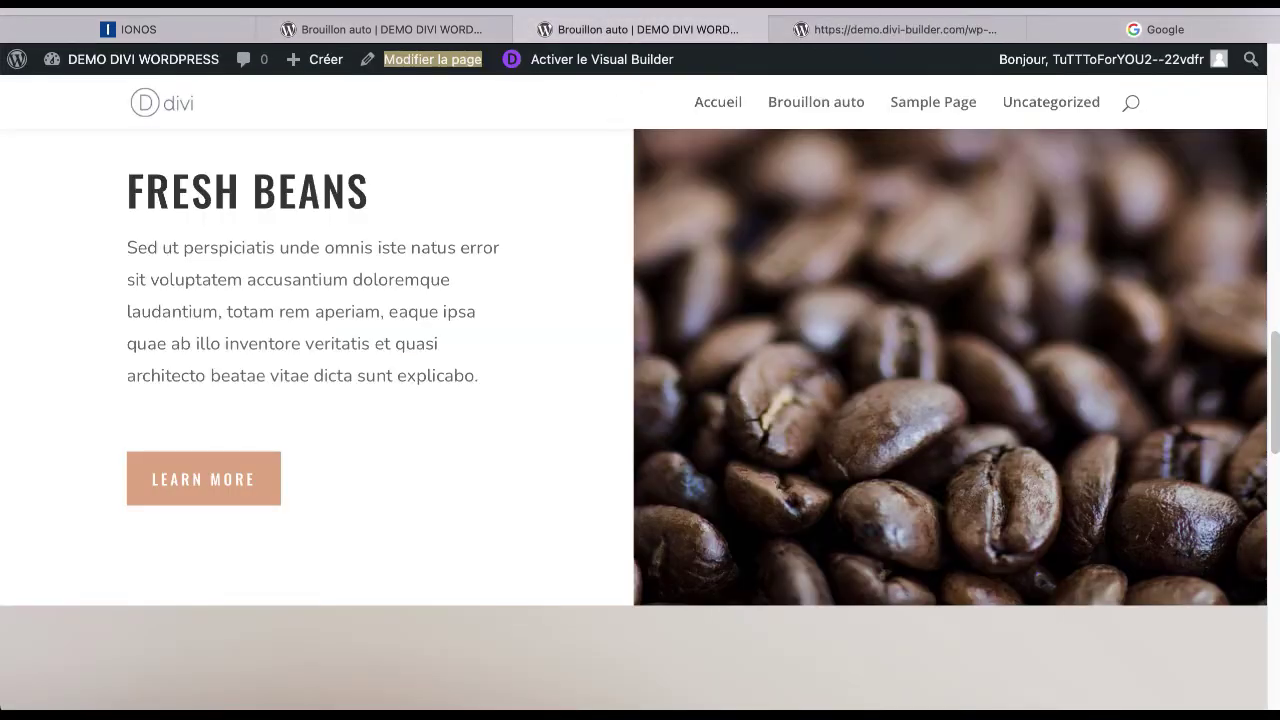
key("super+r")
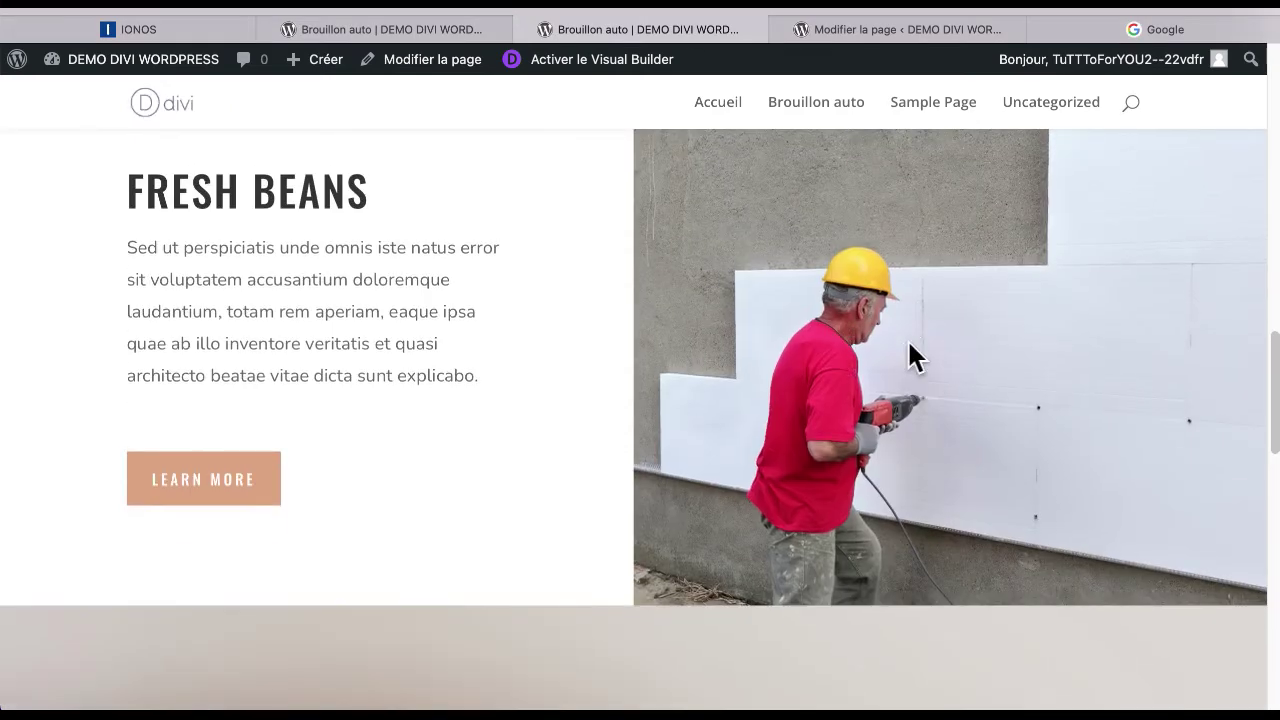
scroll(909, 346, "up", 8)
scroll(909, 346, "up", 6)
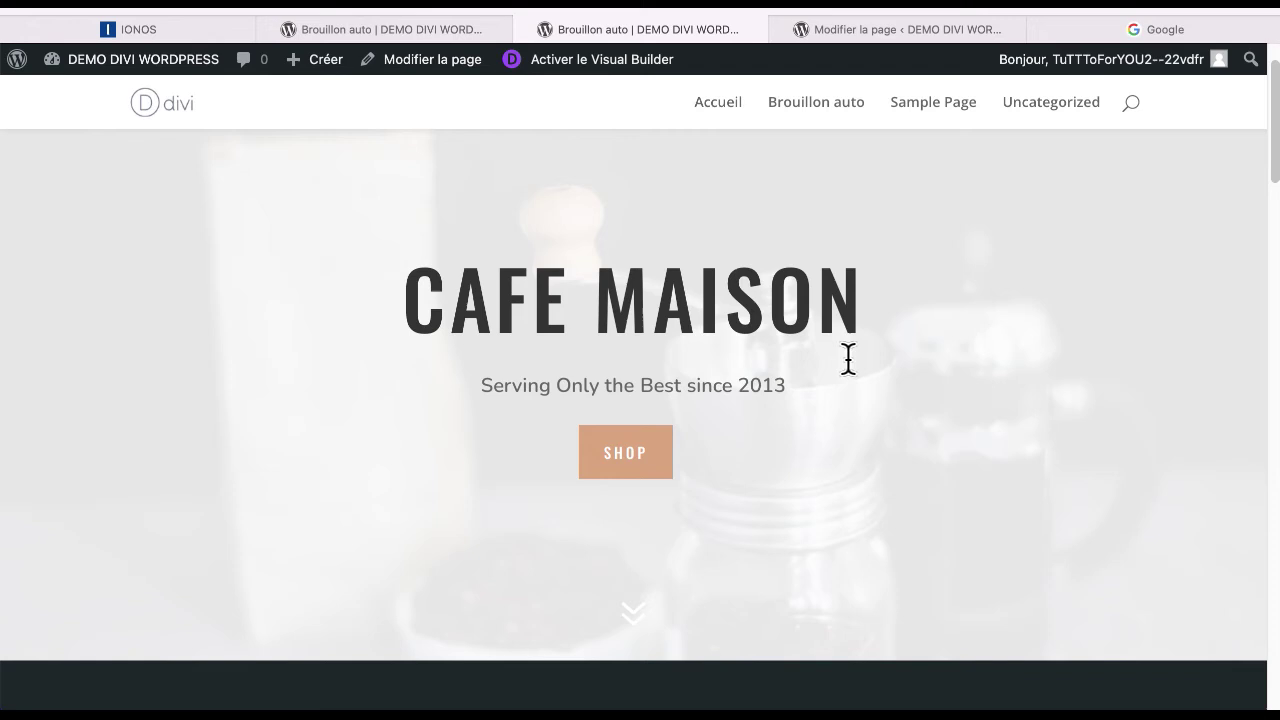
Step: Return to the page's back-end editor and insert a Texte module in the empty second column of Best Beans Row
scroll(811, 358, "down", 1)
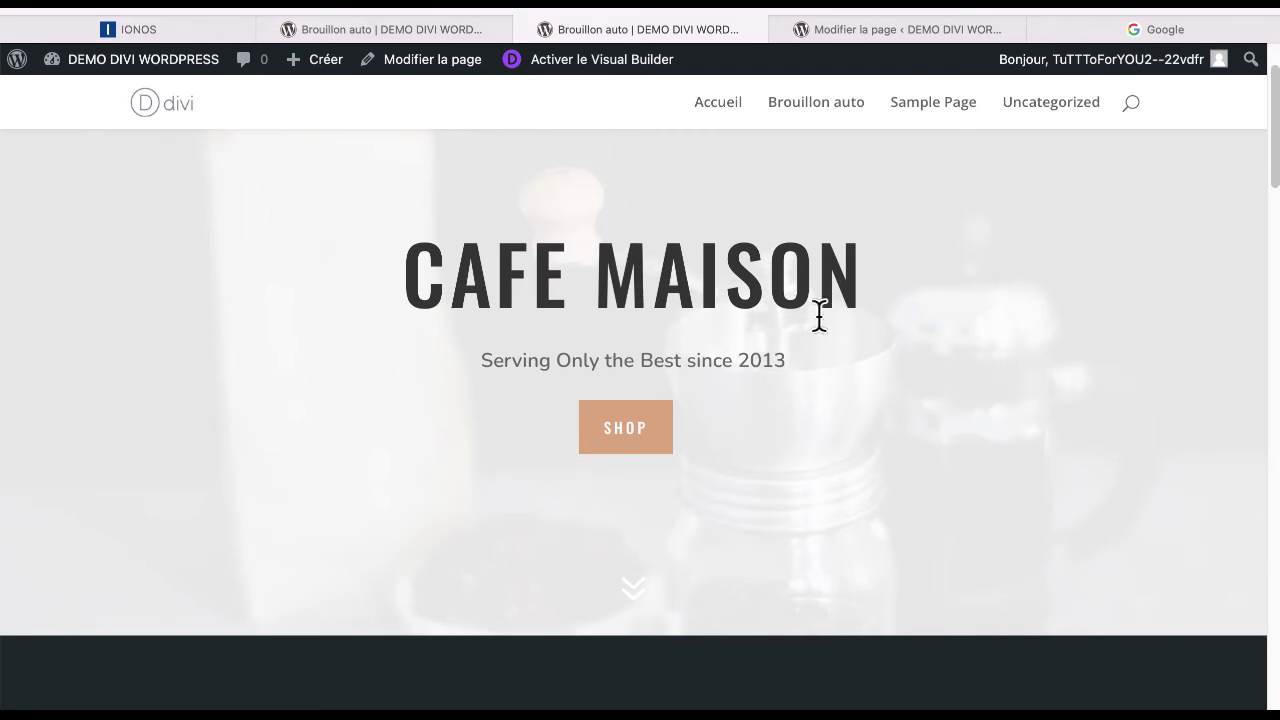
left_click(854, 32)
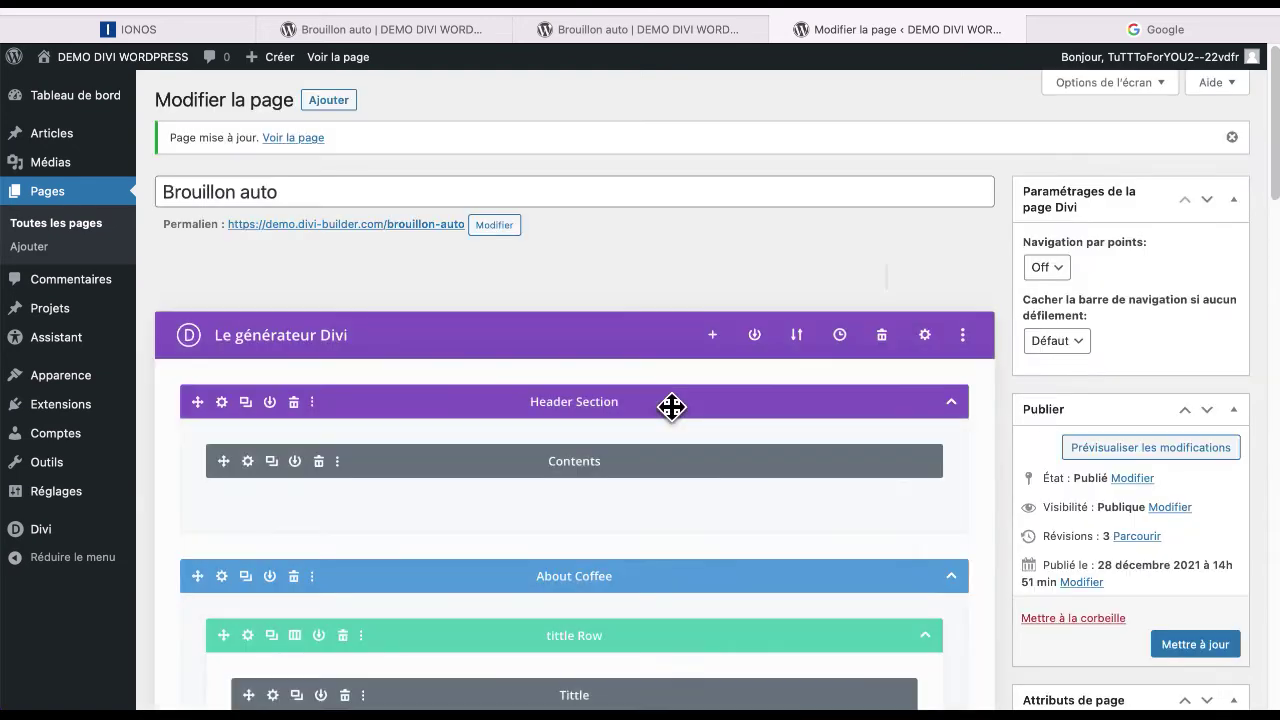
scroll(624, 405, "down", 5)
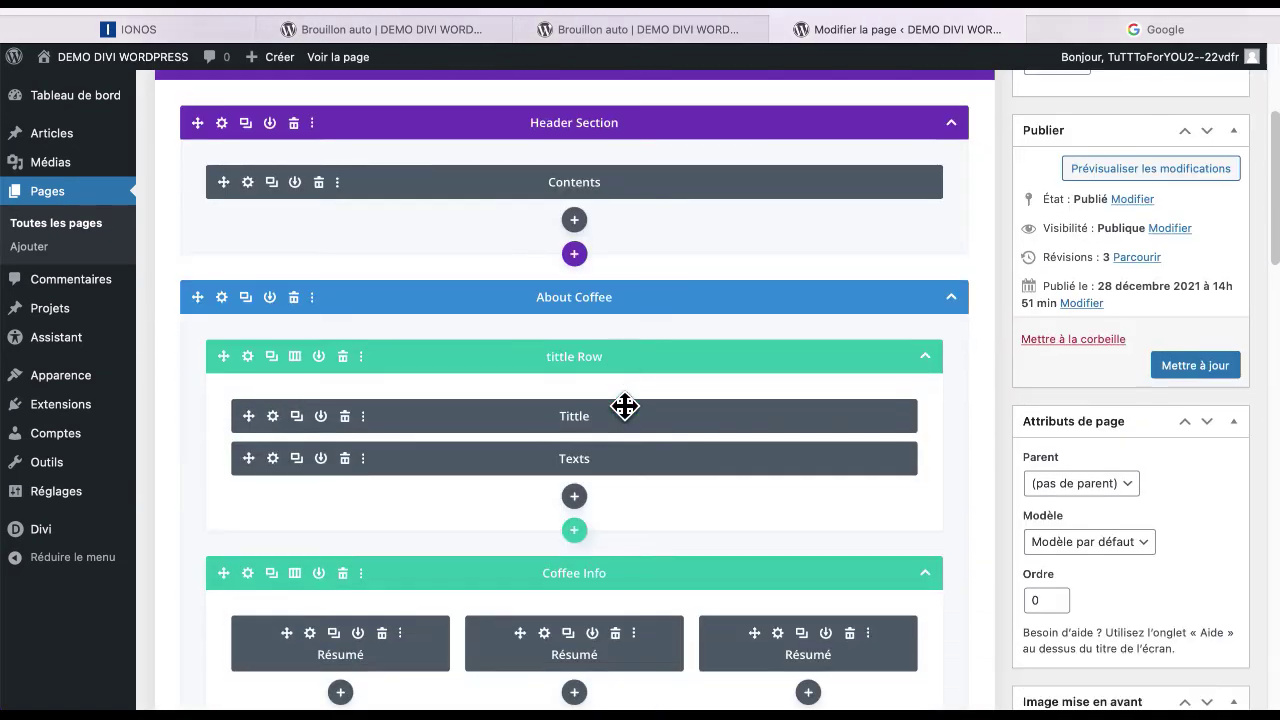
scroll(624, 405, "down", 6)
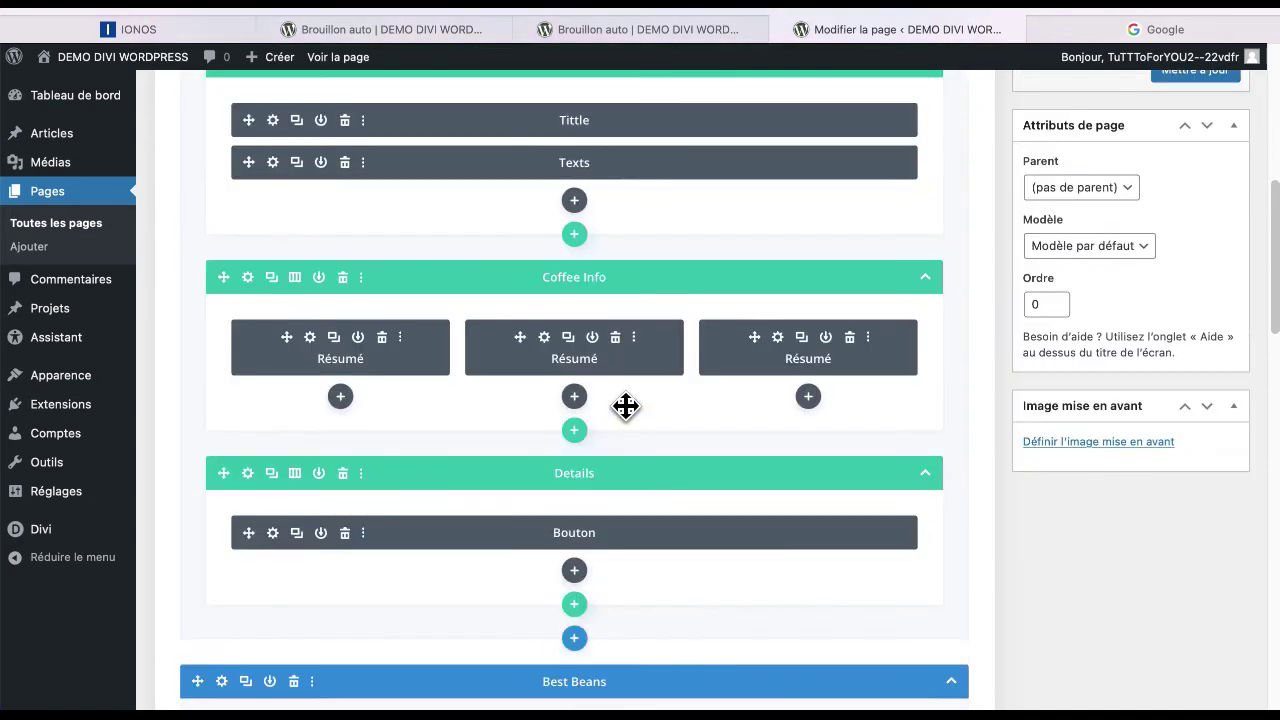
scroll(625, 405, "down", 9)
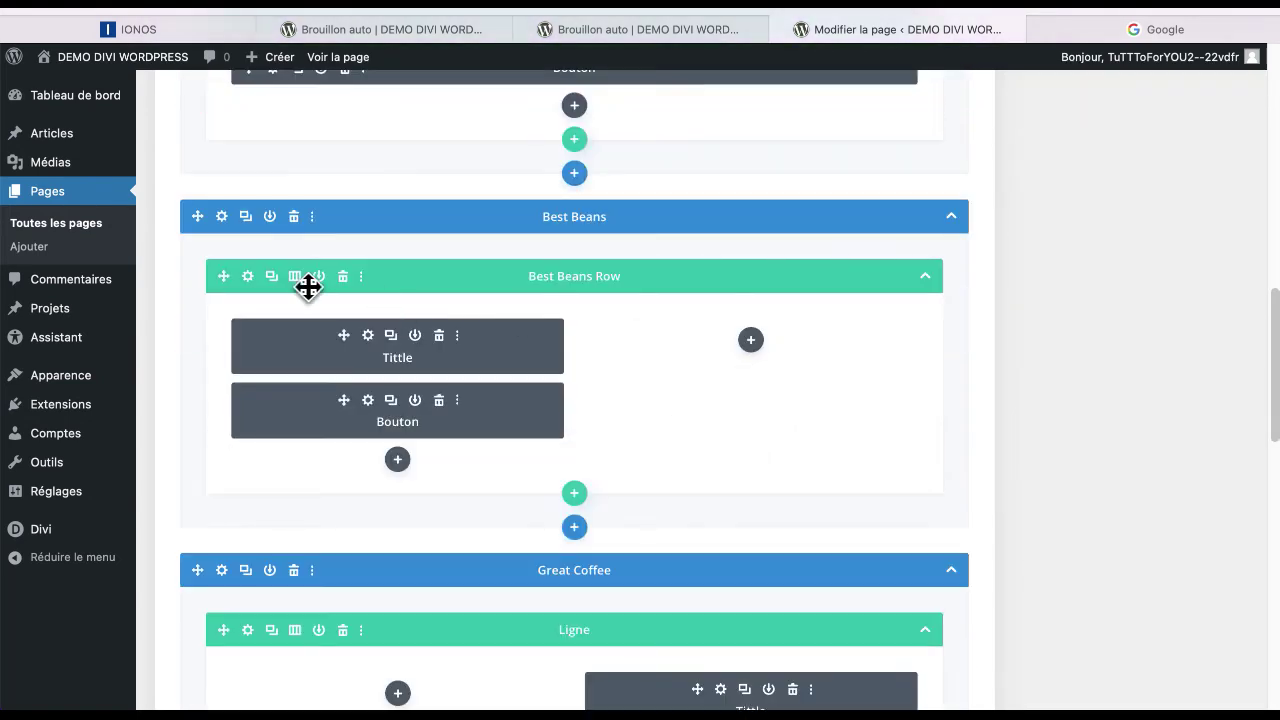
left_click(765, 356)
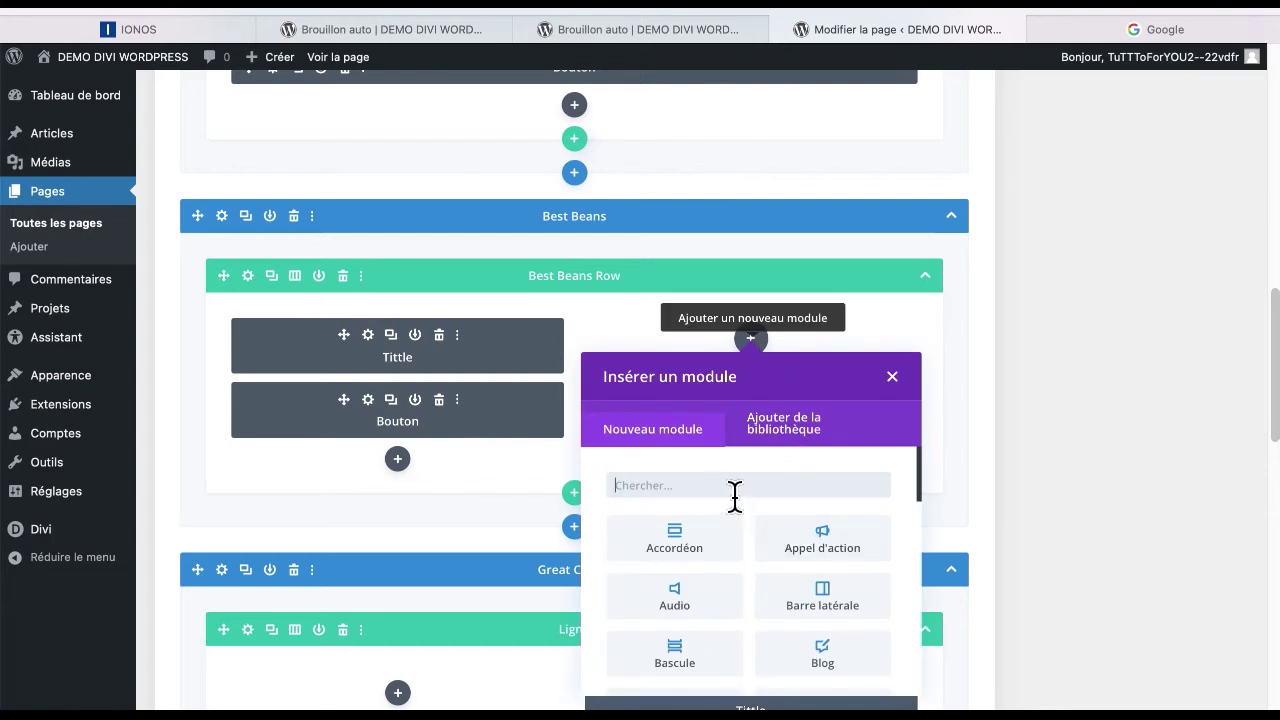
type("texte")
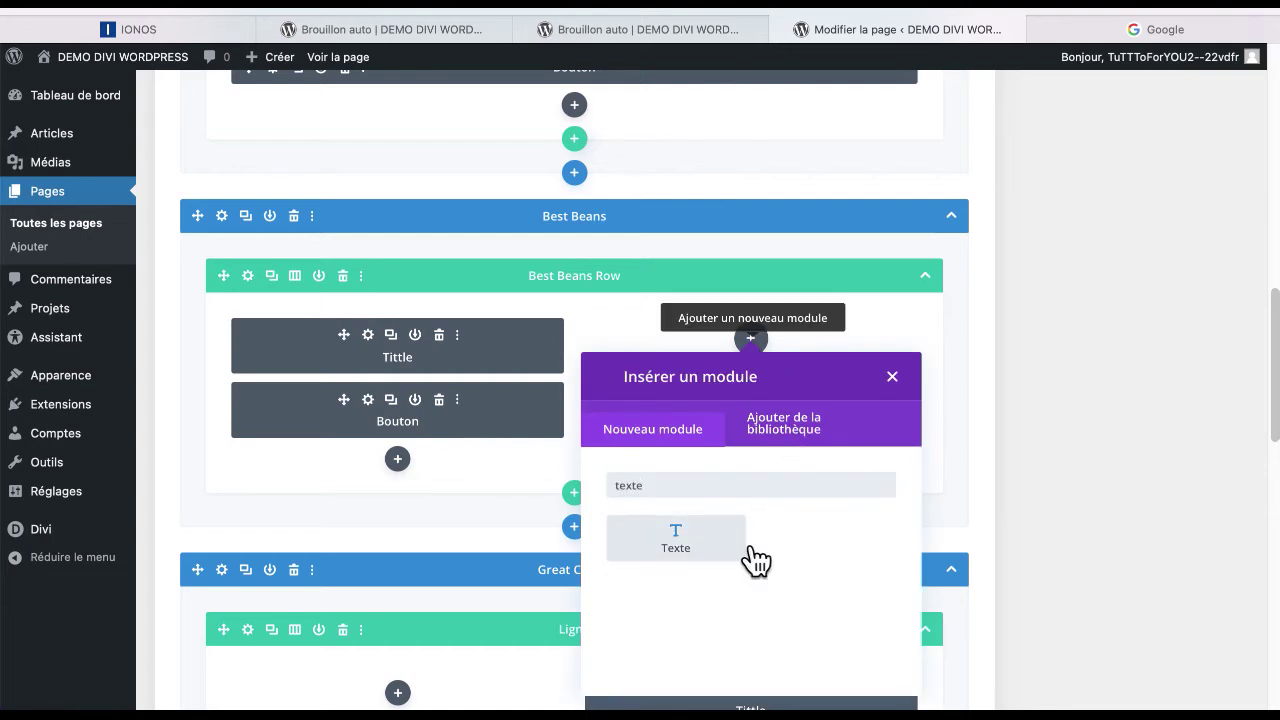
left_click(765, 545)
Step: Enter BONJOUR LES WEBMASTERS as the body of the new Texte module
left_click(296, 407)
type("B")
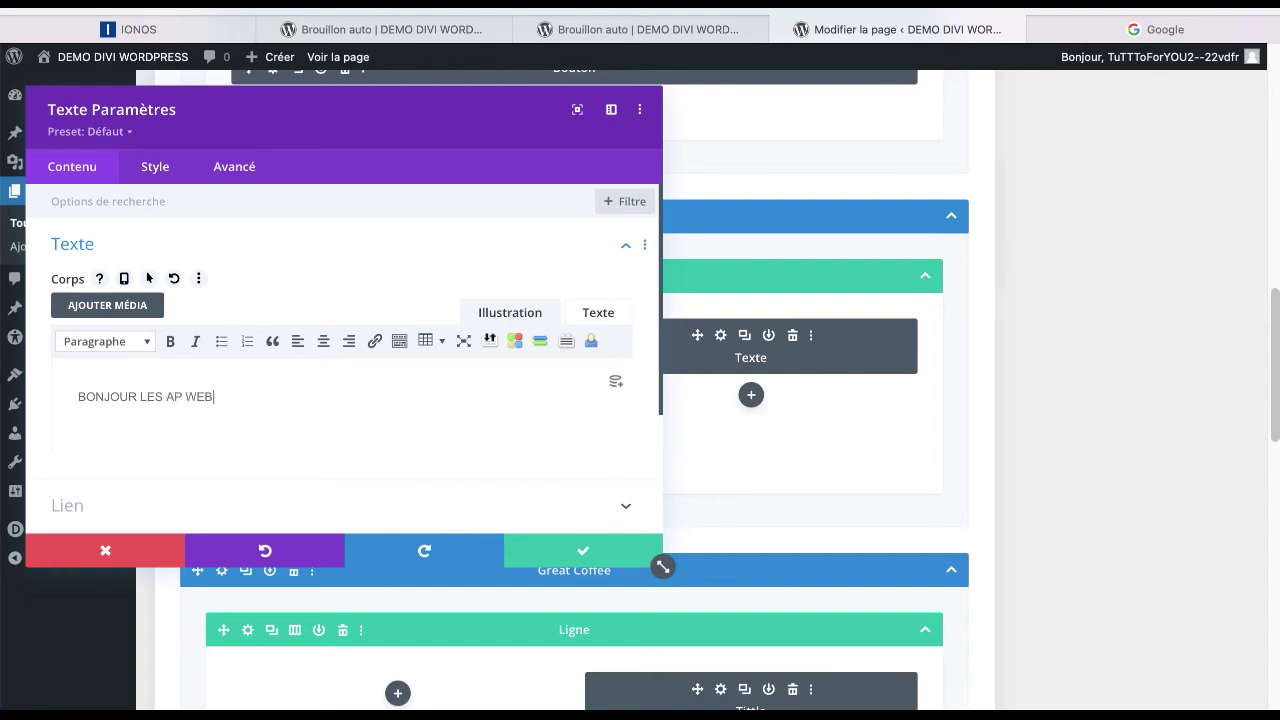
type("MASTERS")
Step: Style the module's text with the Abel font, the bold weight Texte en gras and white colour #ffffff
left_click(176, 178)
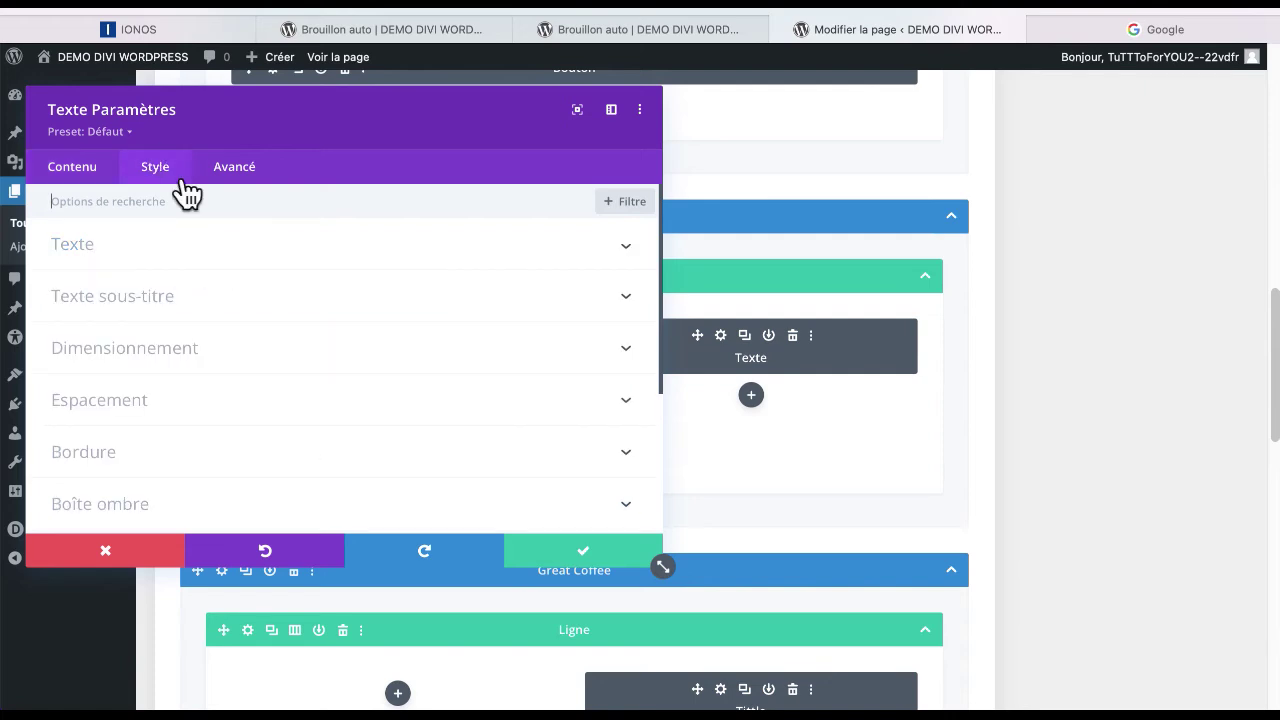
left_click(282, 268)
scroll(275, 350, "down", 1)
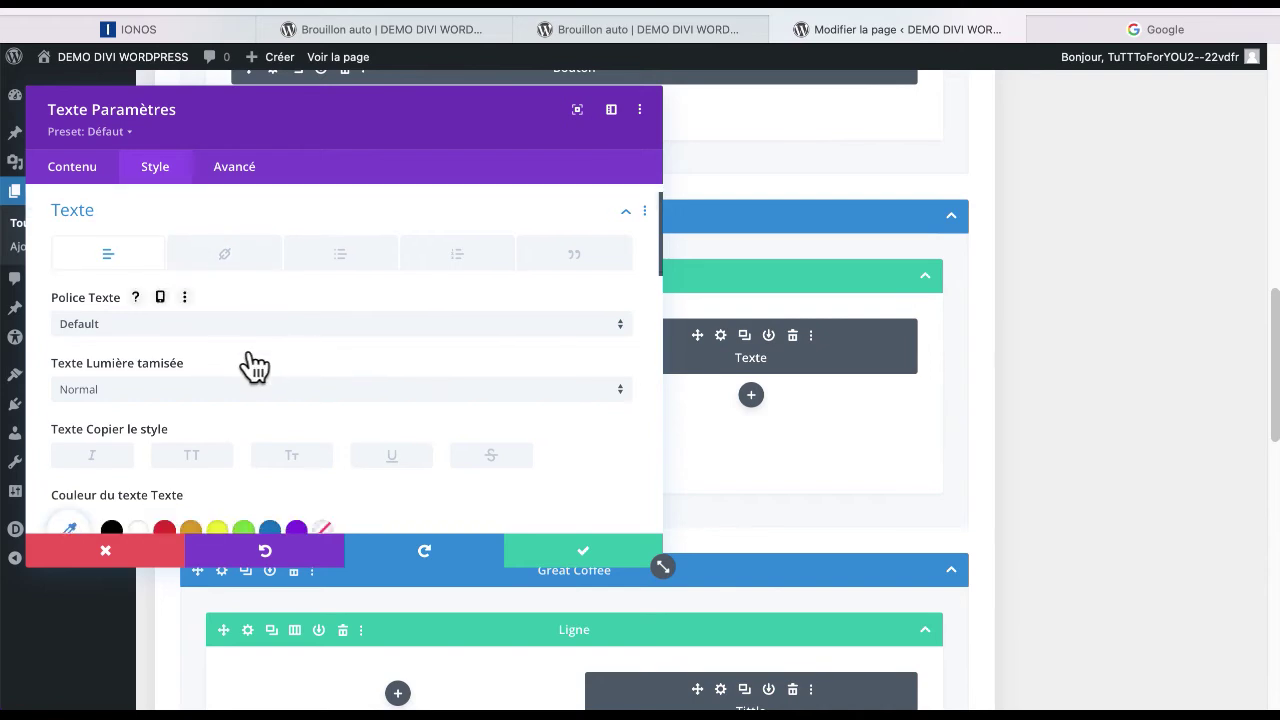
left_click(272, 330)
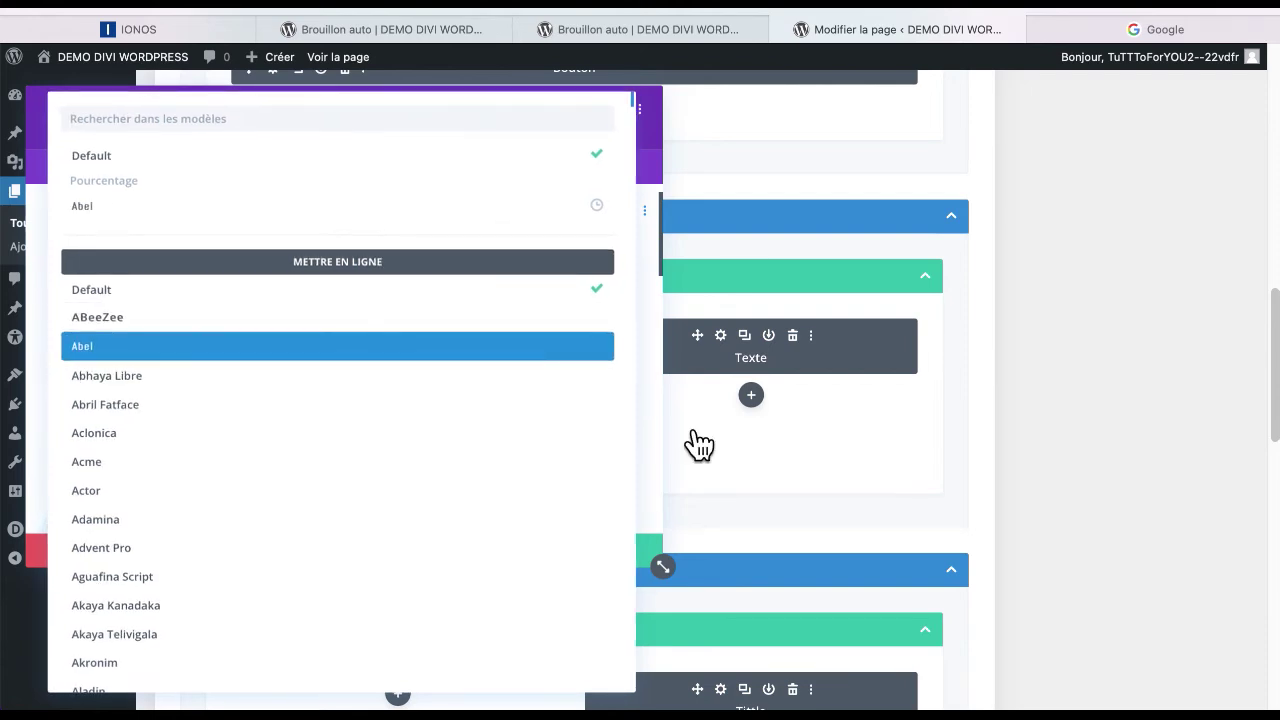
left_click(660, 442)
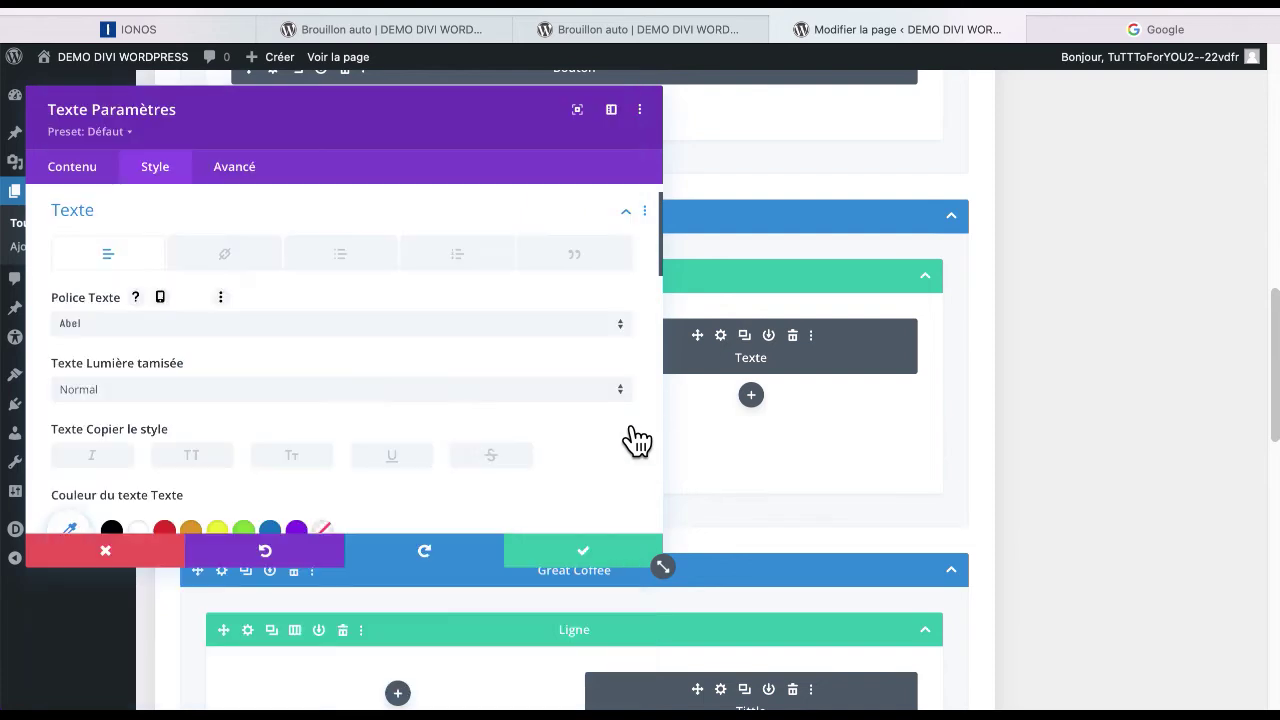
left_click(478, 400)
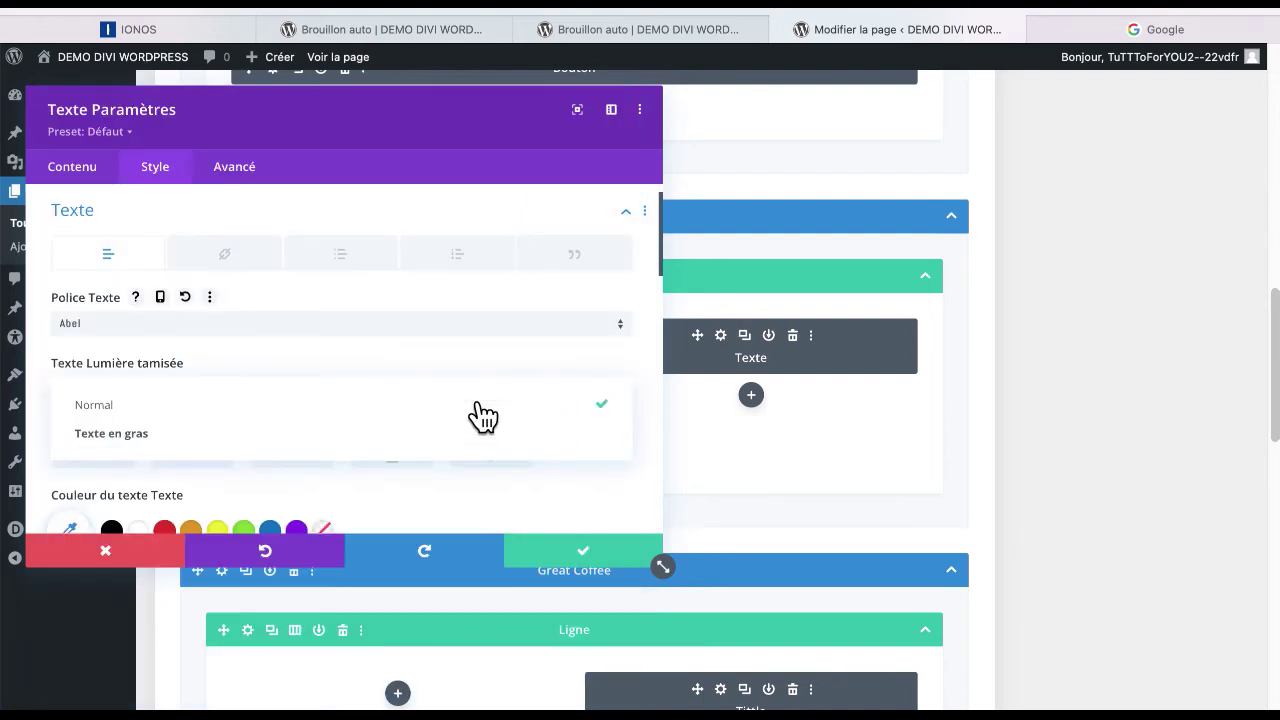
left_click(248, 433)
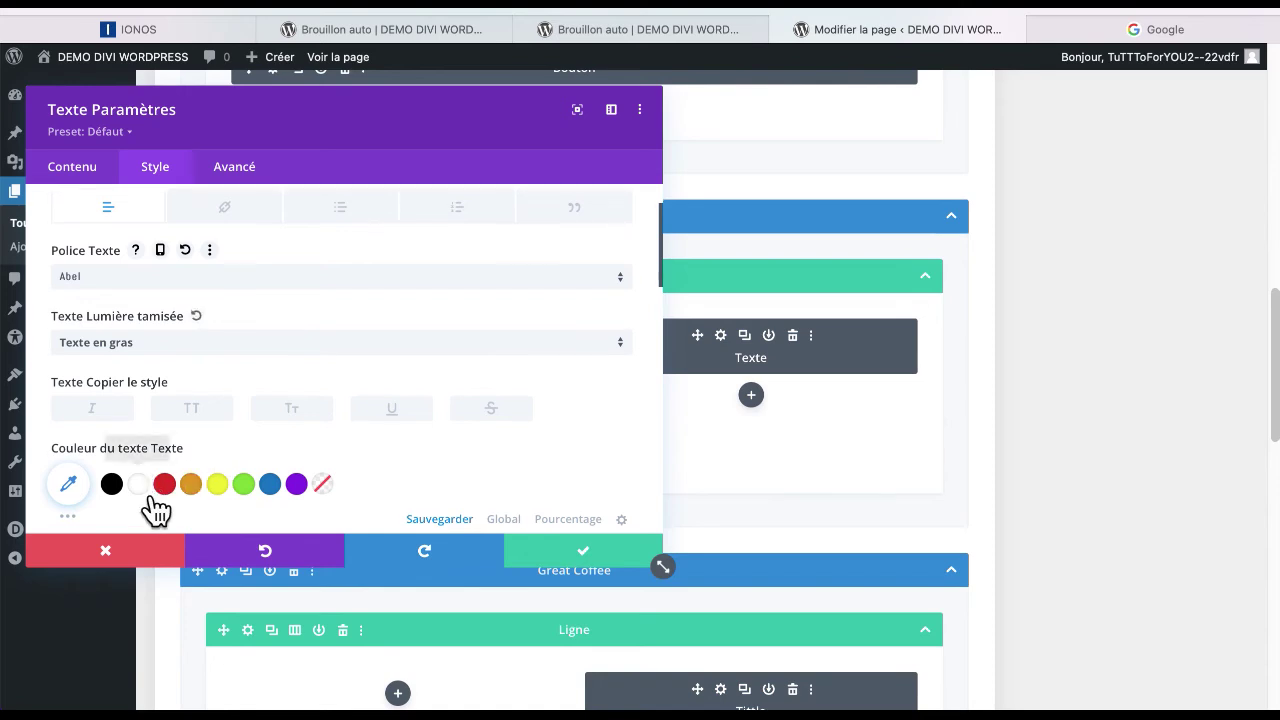
left_click(145, 492)
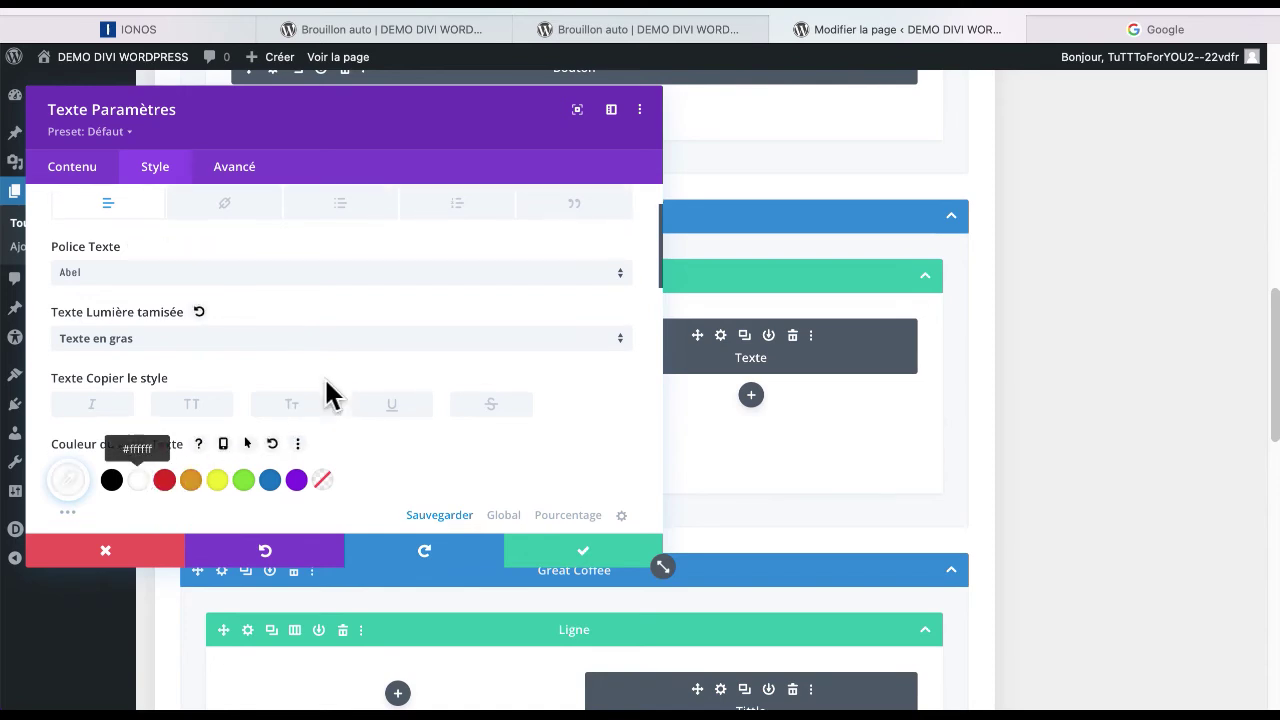
Step: Set the text size to 43px on desktop and 33px on tablet, make it smaller on phone, and save the module
scroll(330, 392, "down", 4)
left_click_drag(109, 387, 213, 387)
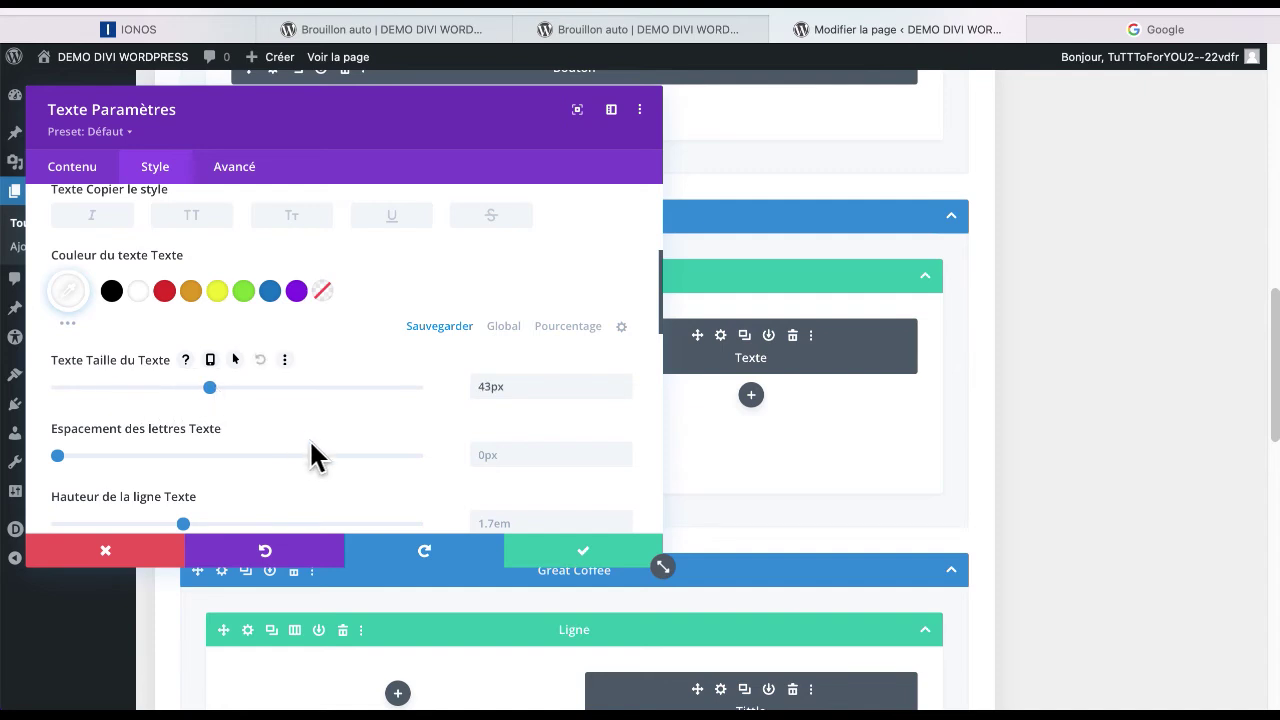
left_click(210, 360)
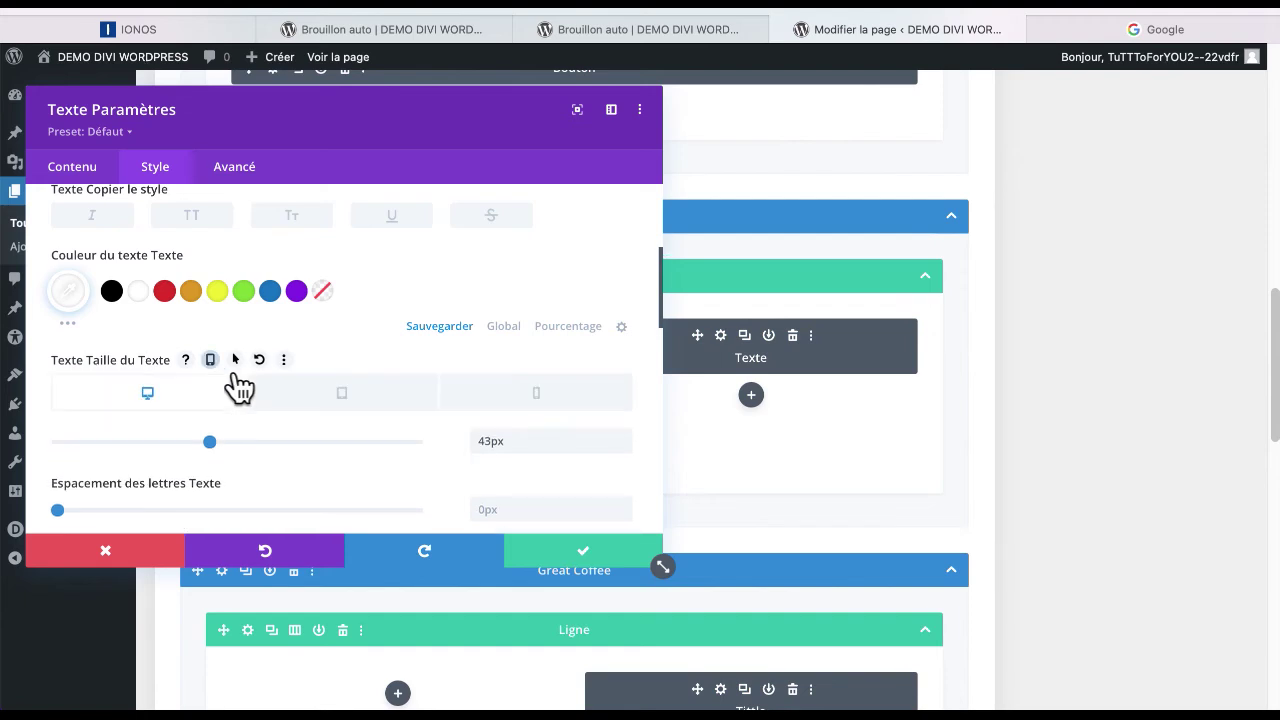
left_click(339, 405)
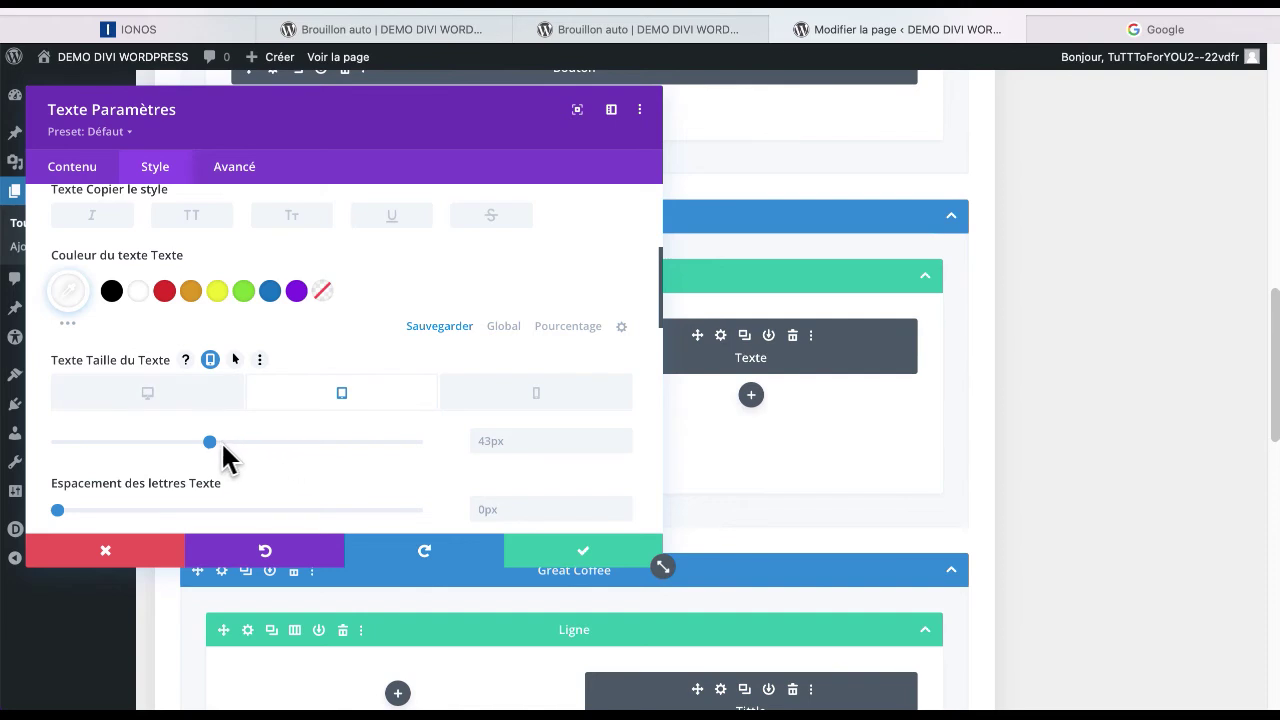
left_click(177, 443)
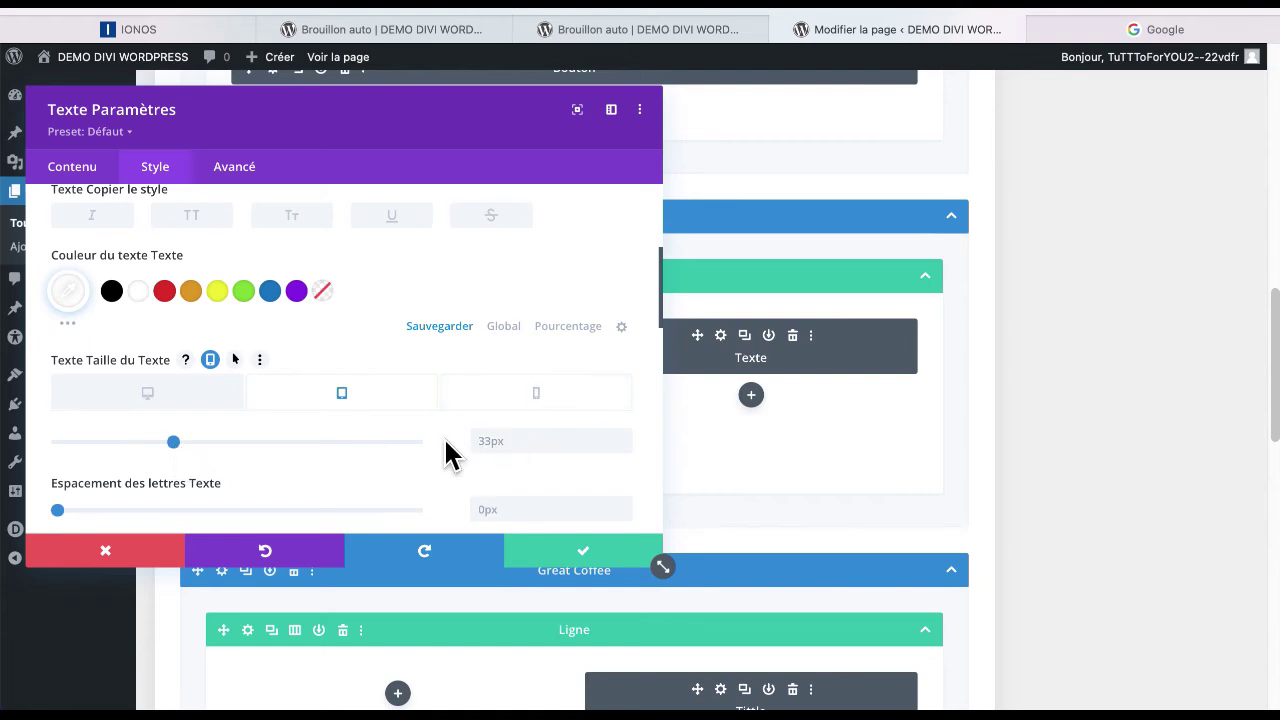
left_click(138, 442)
left_click(597, 566)
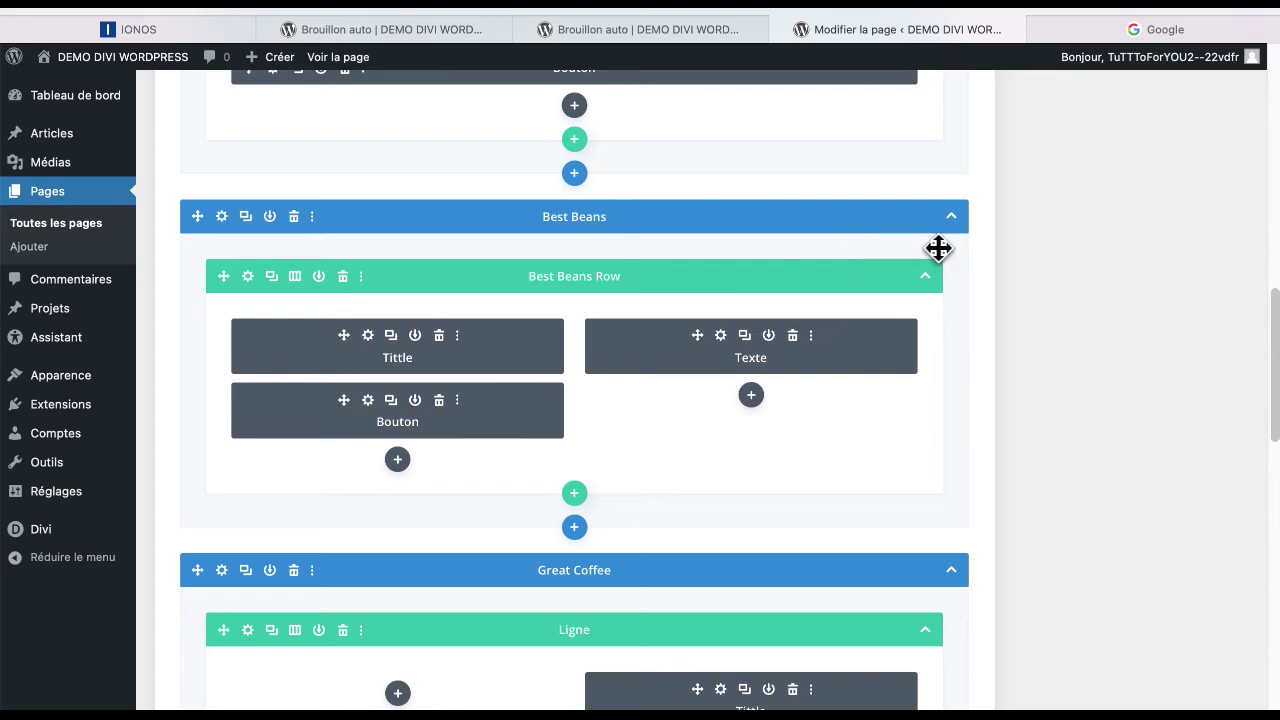
Step: Update the published page with the new text module
scroll(949, 251, "down", 10)
scroll(950, 245, "up", 10)
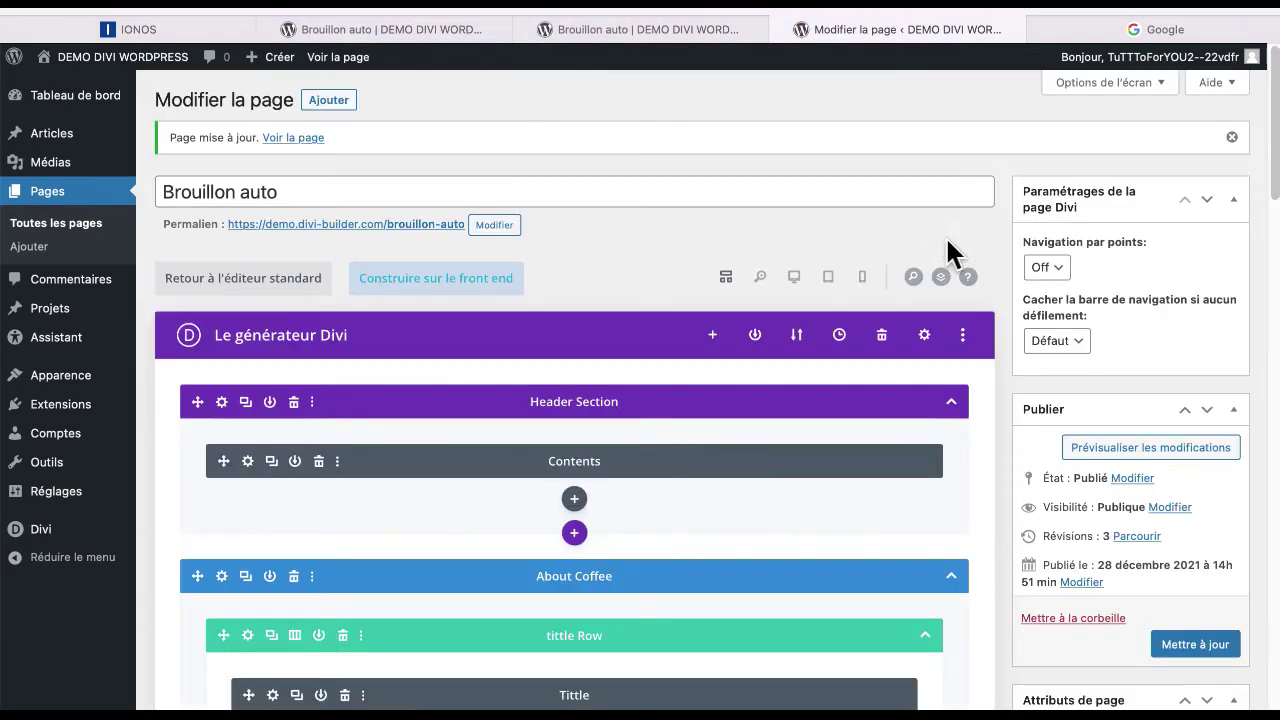
left_click(1196, 645)
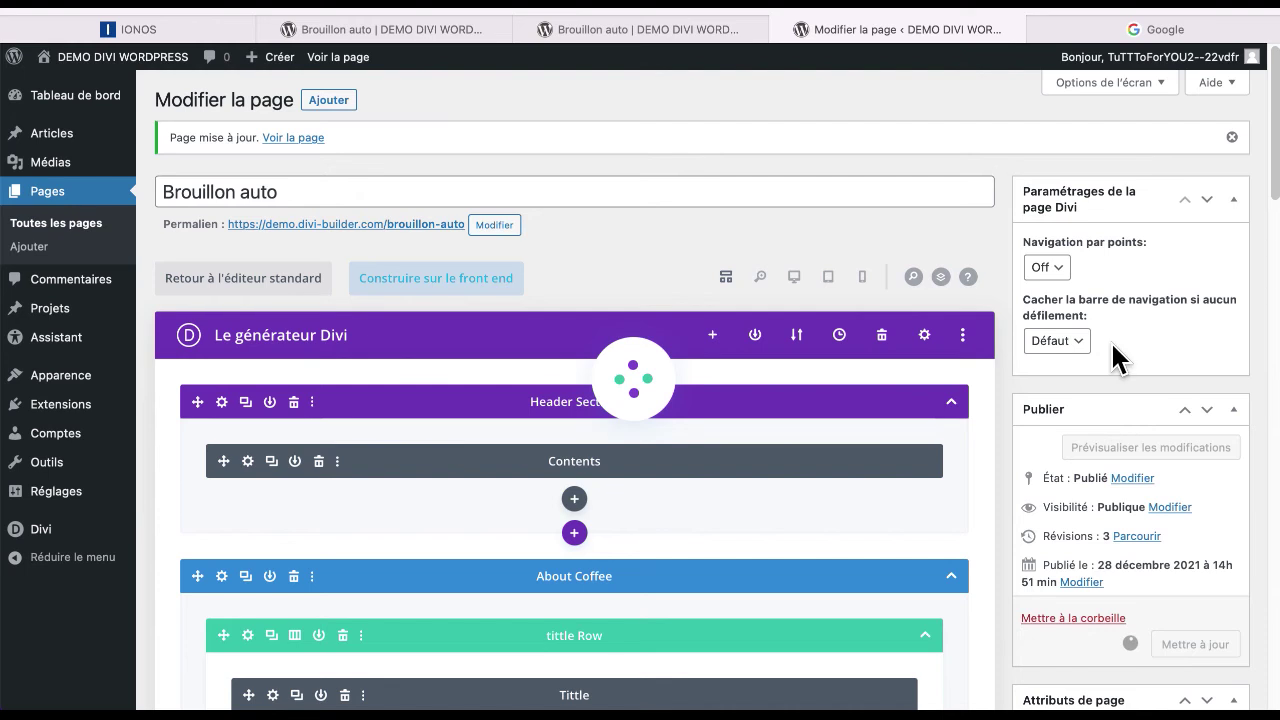
Step: Reload the page on the front end and check the new text over the image beside Fresh Beans
left_click(672, 30)
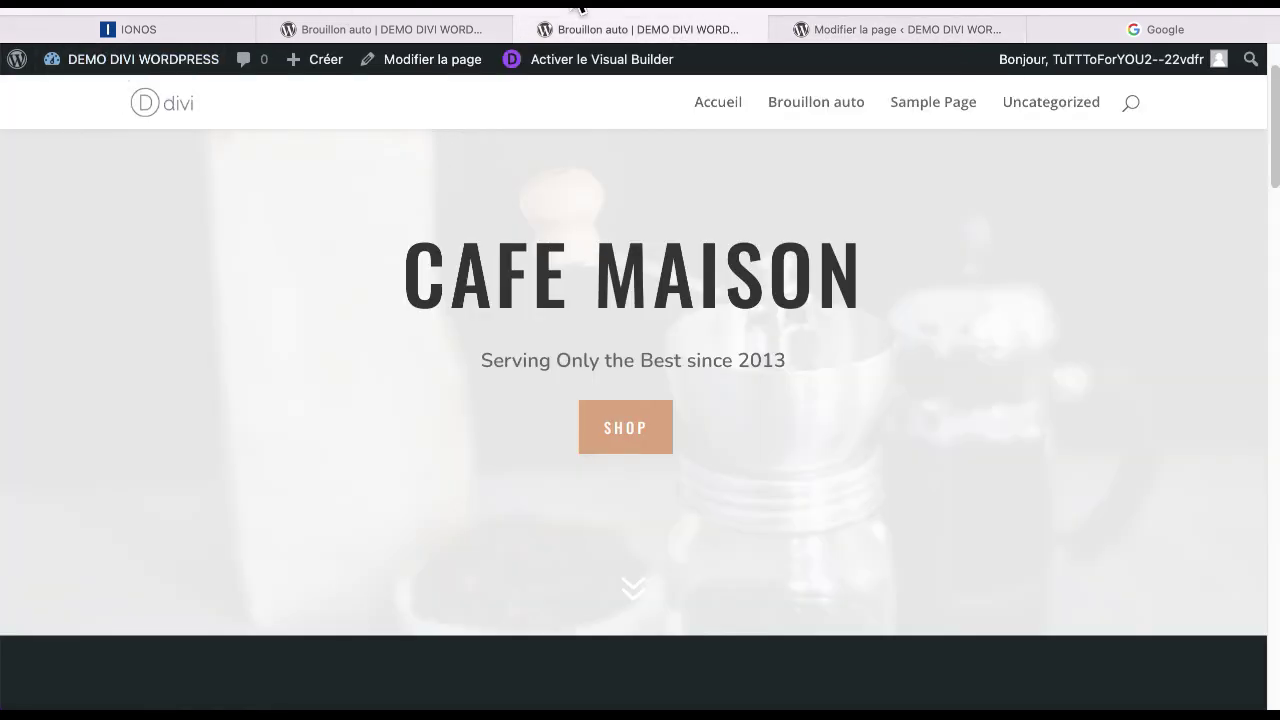
key("super+r")
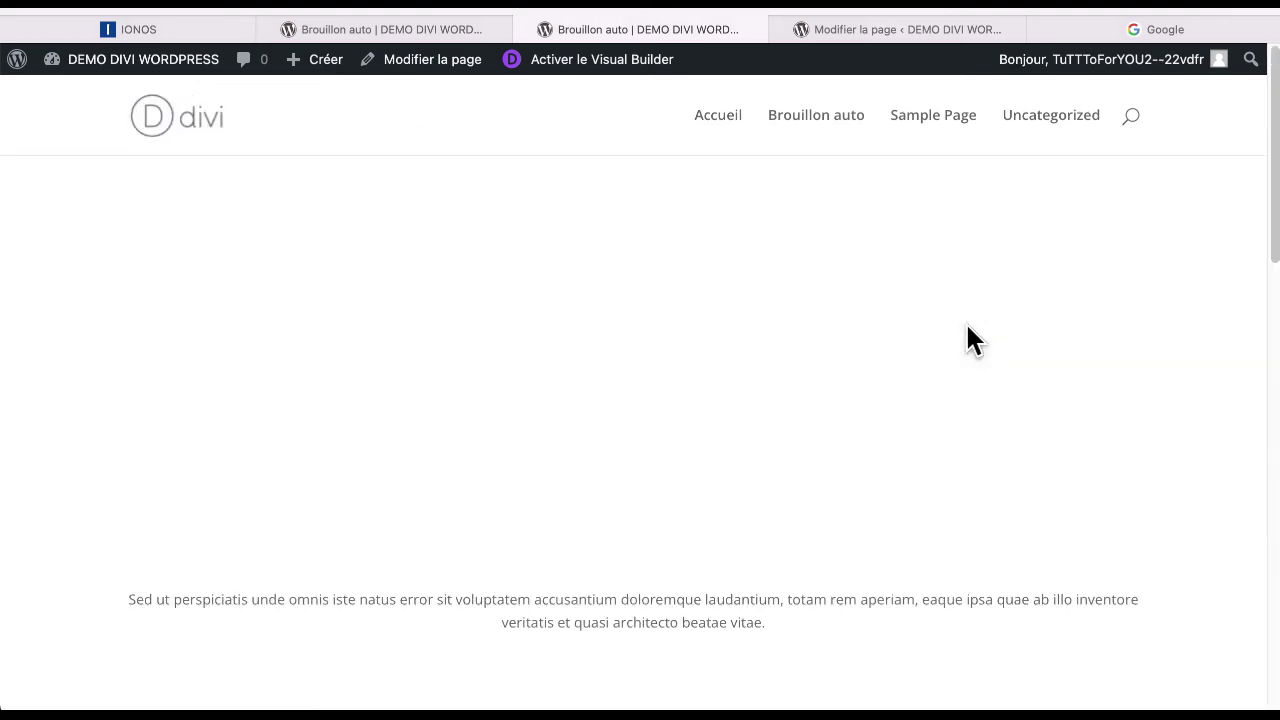
scroll(967, 340, "down", 8)
scroll(966, 340, "down", 5)
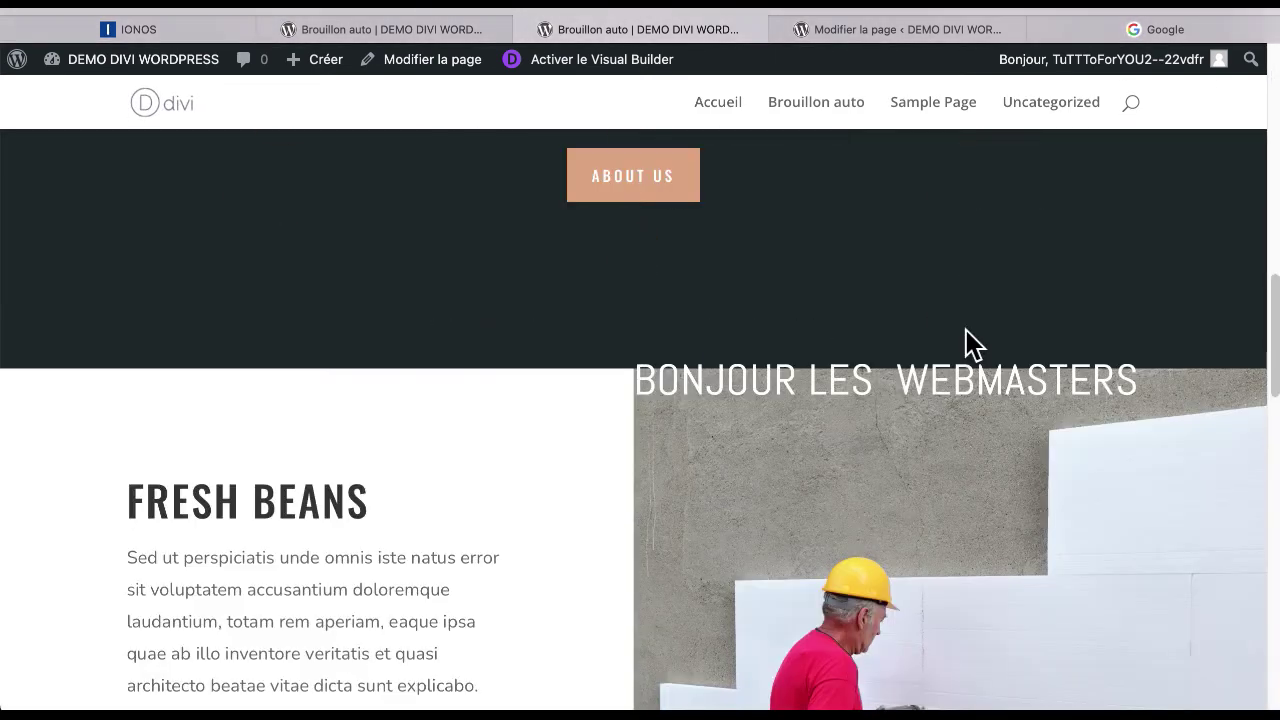
scroll(966, 343, "up", 2)
left_click_drag(651, 331, 1137, 322)
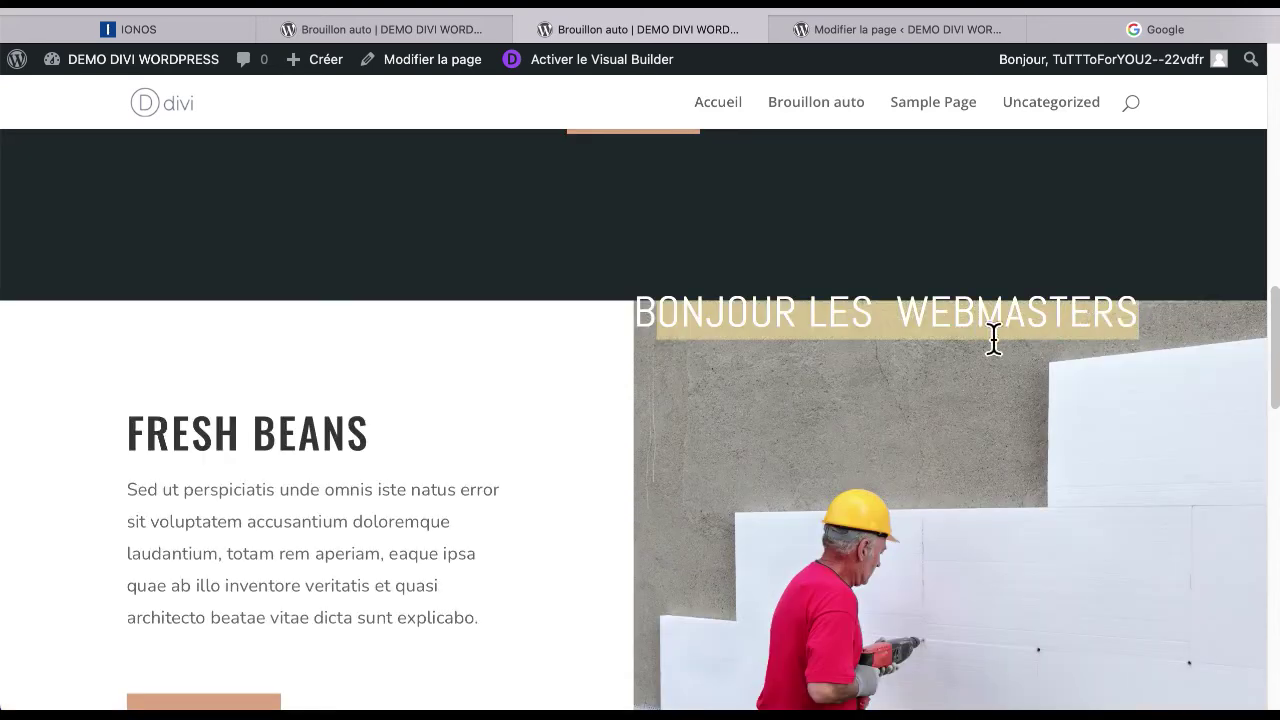
Step: Close the back-end editor tab and open the page's Fresh Beans section in the Visual Builder
left_click(900, 30)
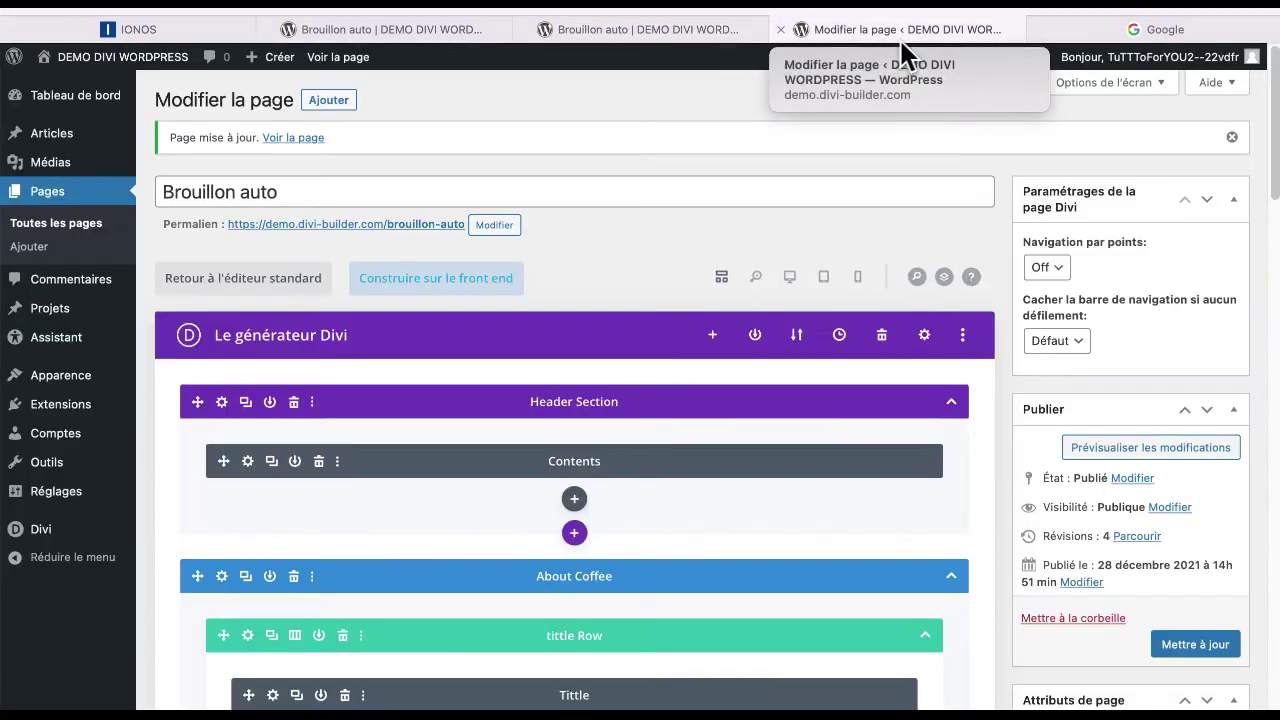
left_click(782, 30)
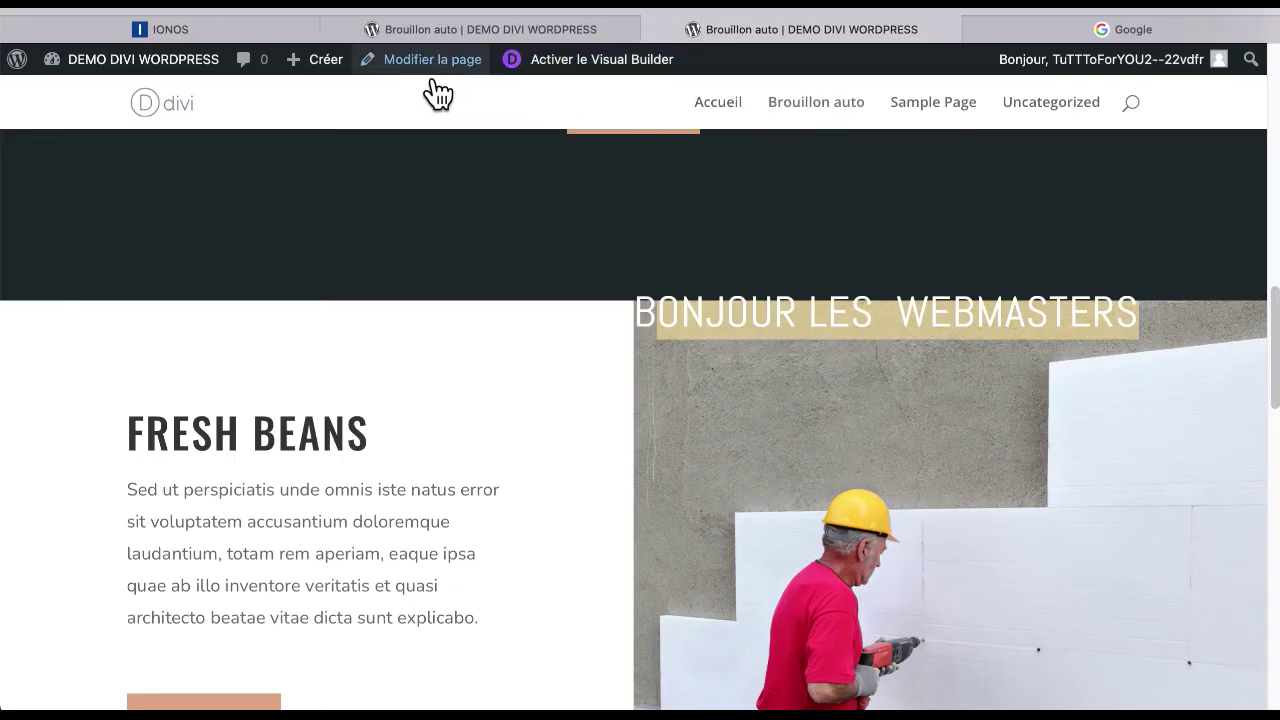
left_click(566, 64)
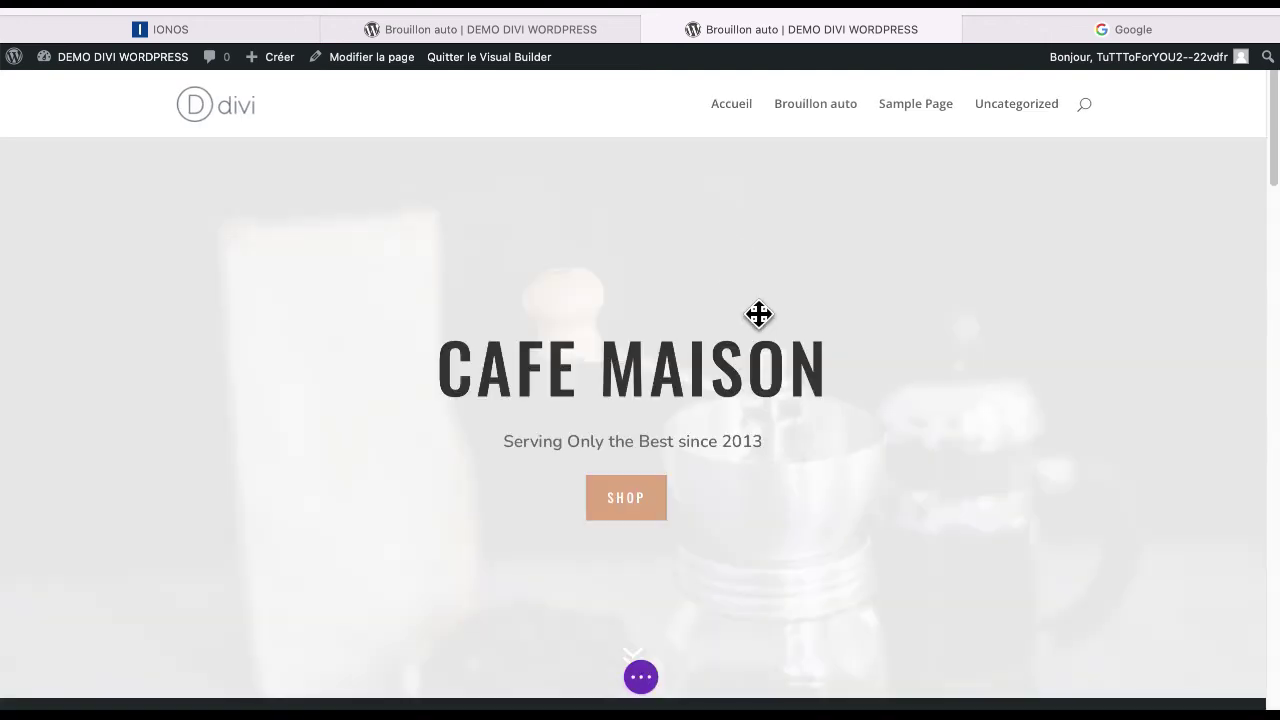
scroll(757, 316, "down", 10)
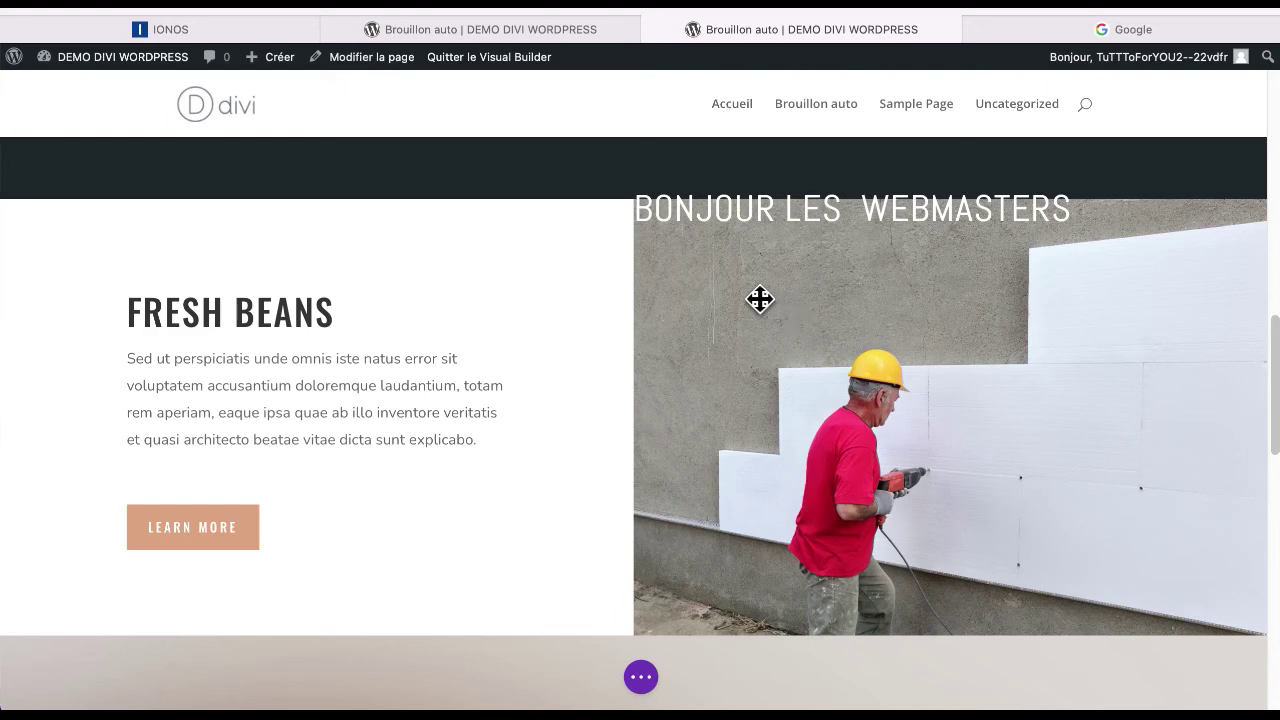
scroll(752, 293, "down", 1)
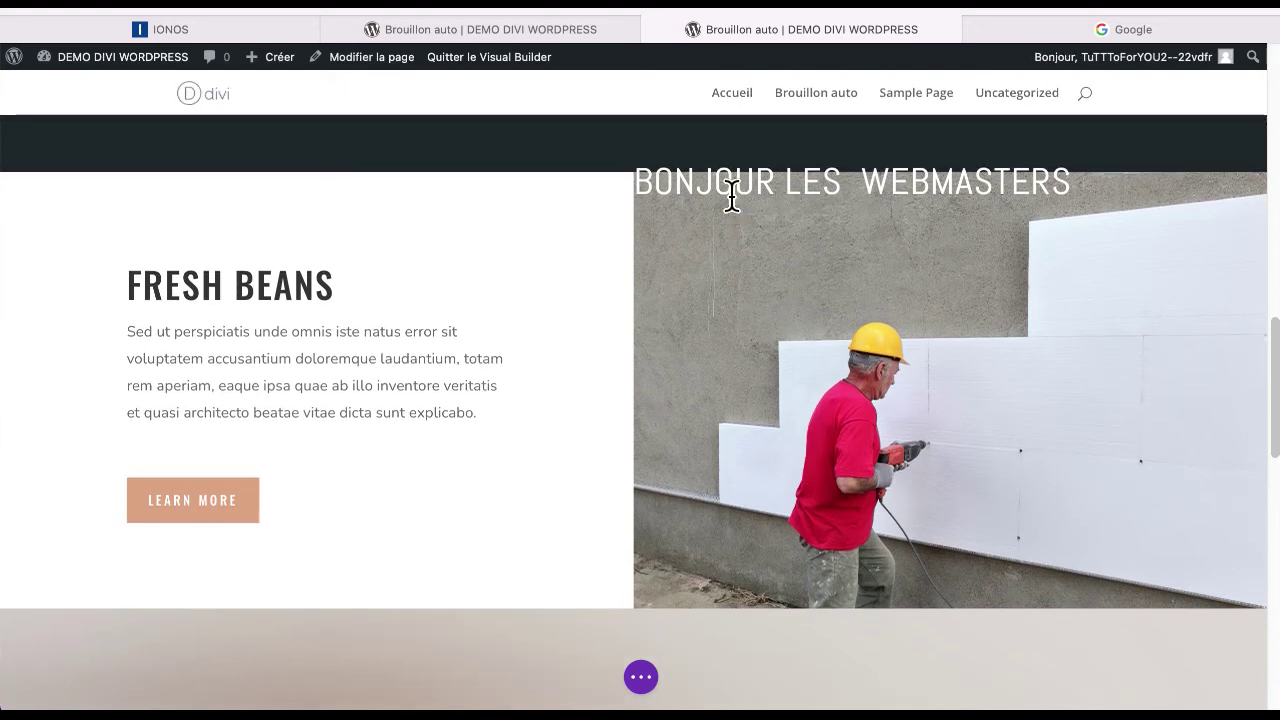
Step: Shift the BONJOUR LES WEBMASTERS text slightly down and to the right by adjusting its spacing directly on the page
mouse_move(734, 246)
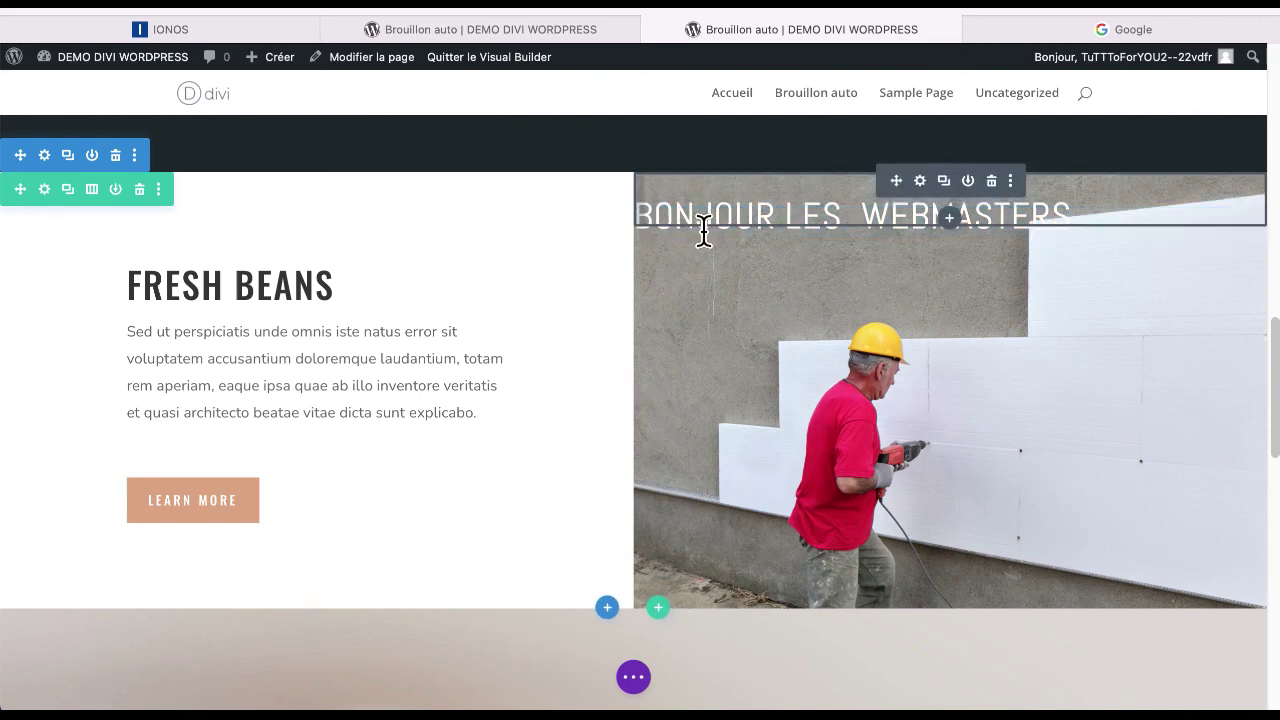
left_click_drag(709, 229, 709, 233)
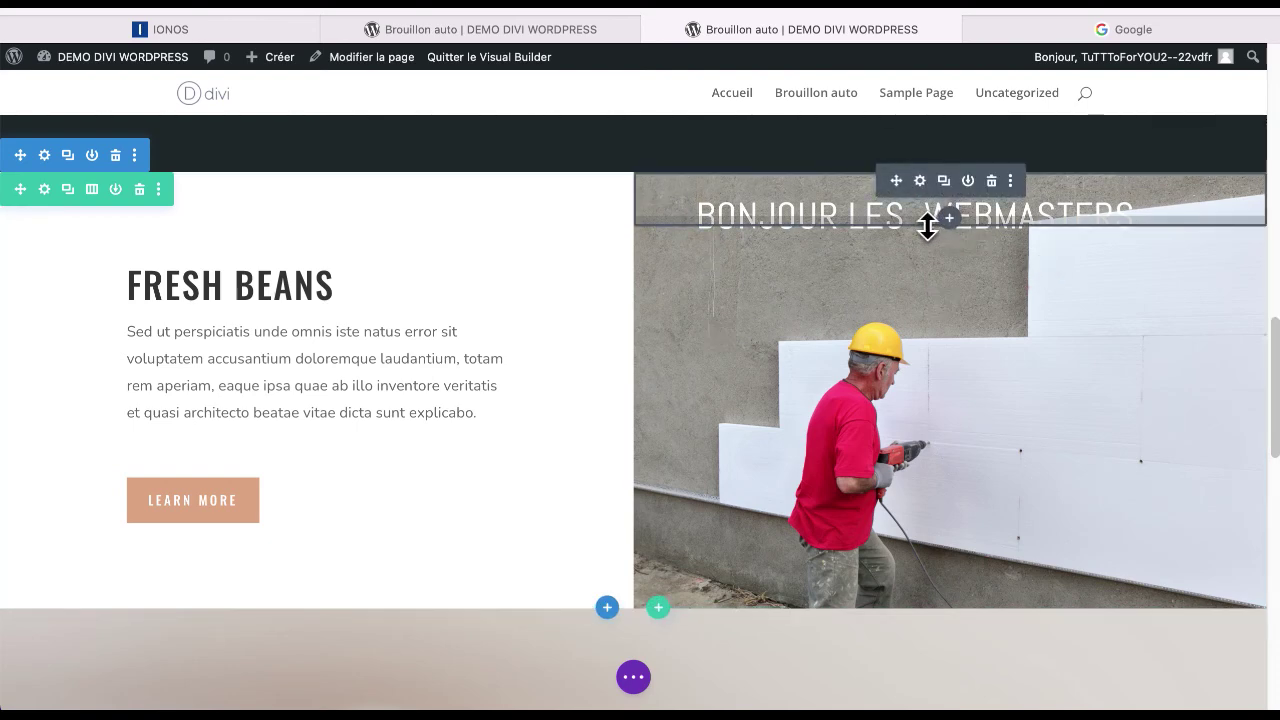
left_click_drag(928, 226, 928, 230)
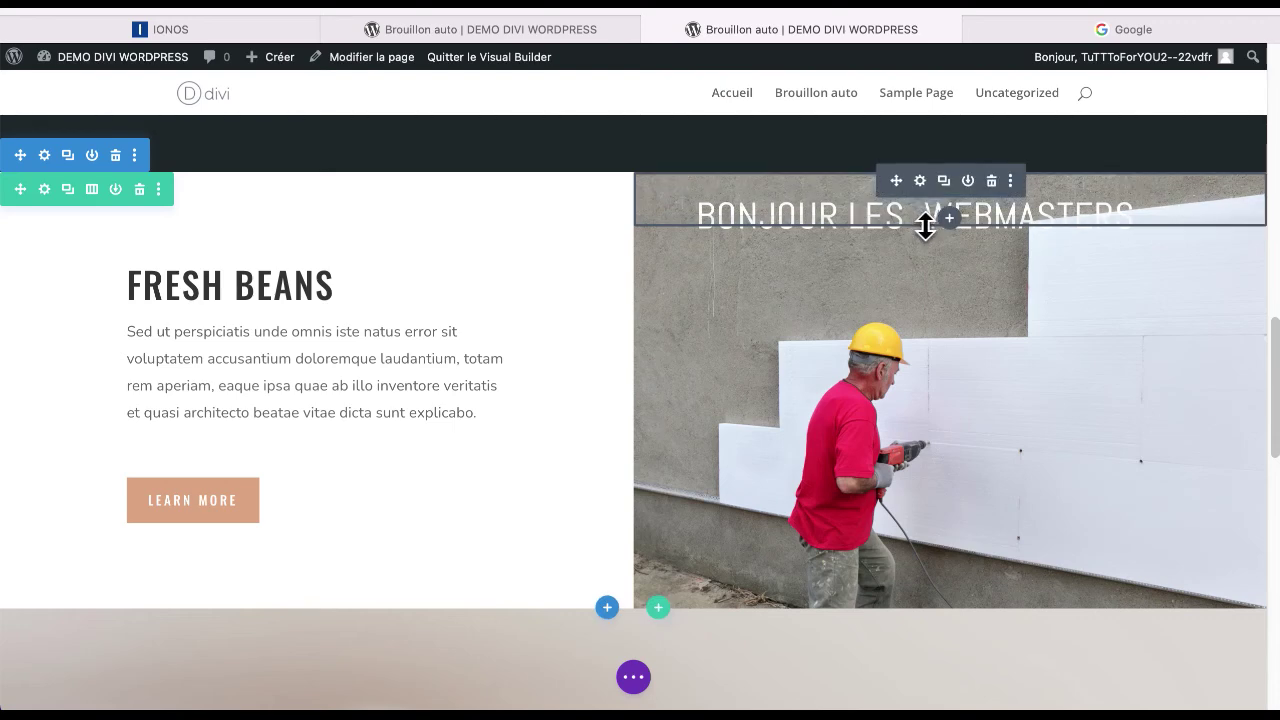
Step: Check the content settings of the BONJOUR LES WEBMASTERS text module, closing them without edits
left_click(920, 224)
left_click(920, 224)
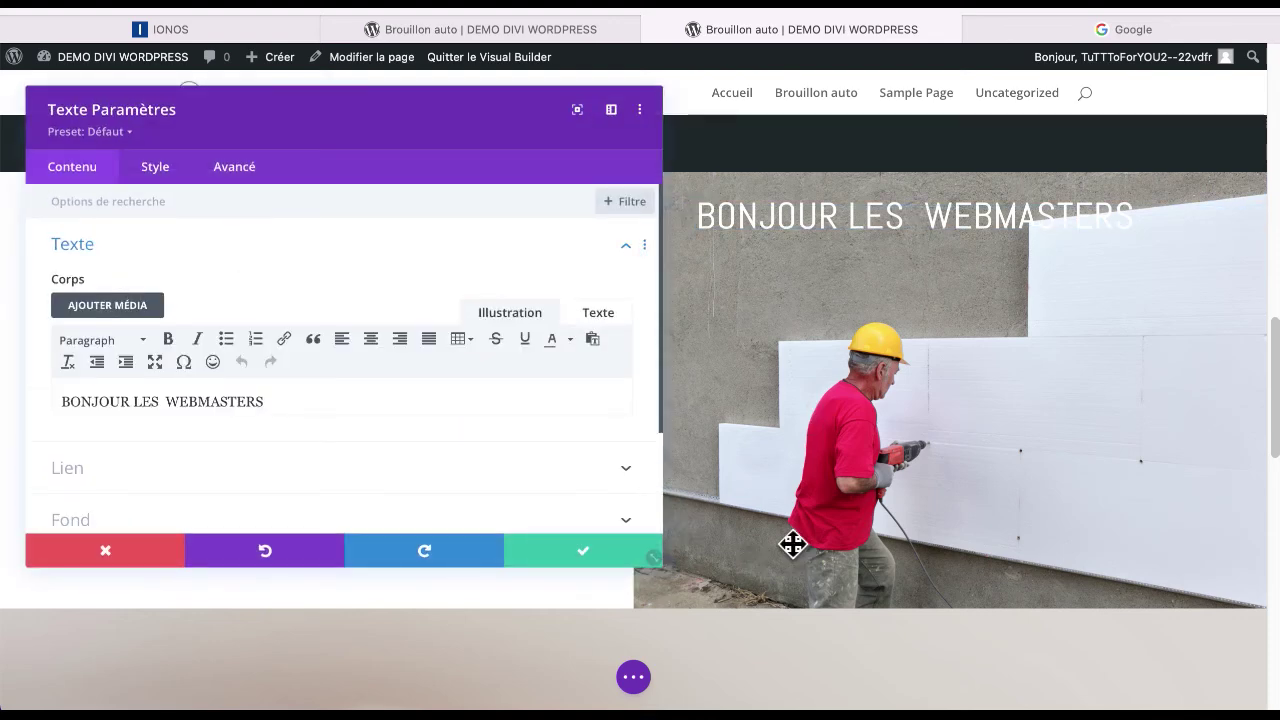
left_click(671, 540)
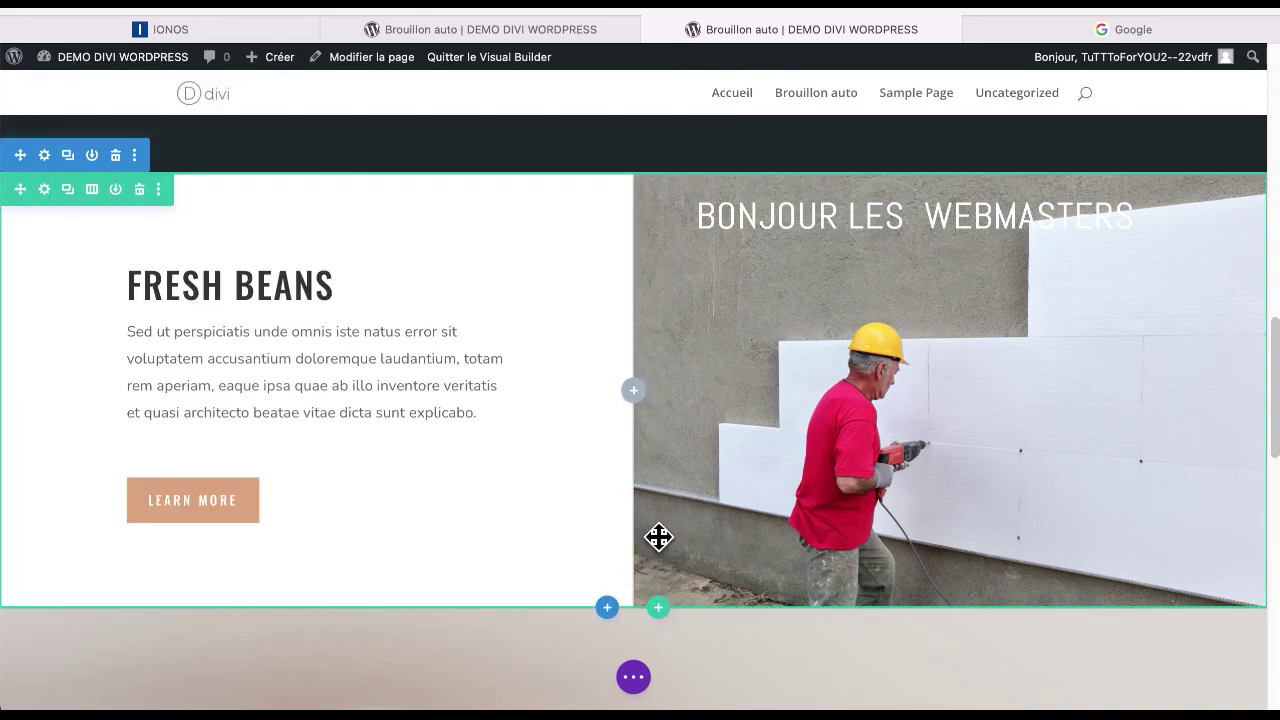
Step: Review the page from the CAFE MAISON header and save it in the Visual Builder
scroll(666, 534, "up", 5)
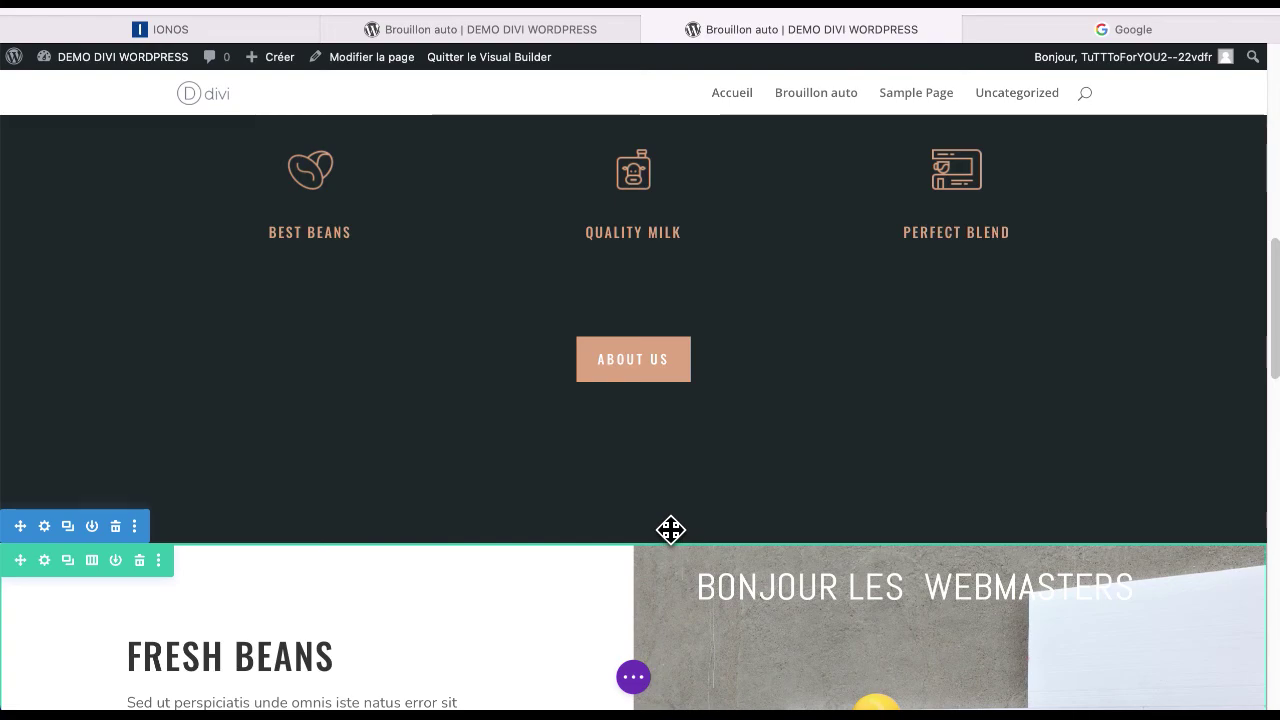
scroll(669, 531, "up", 8)
scroll(670, 530, "up", 2)
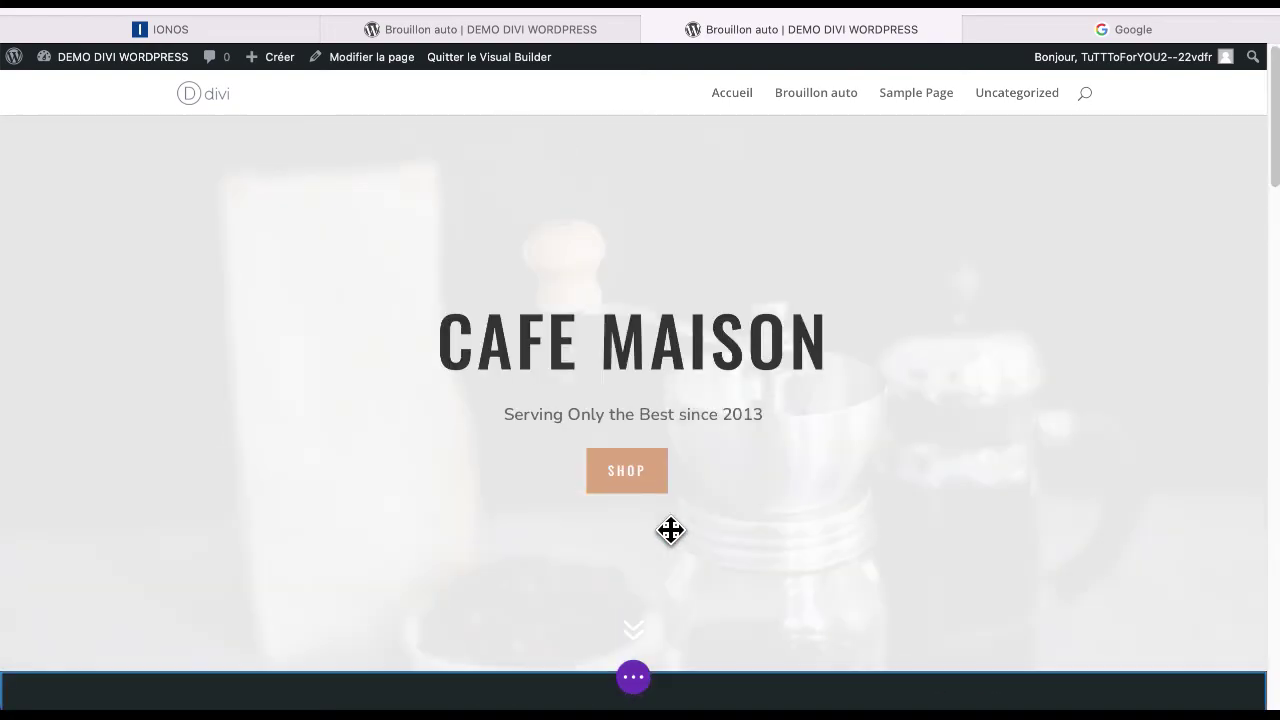
scroll(667, 520, "down", 2)
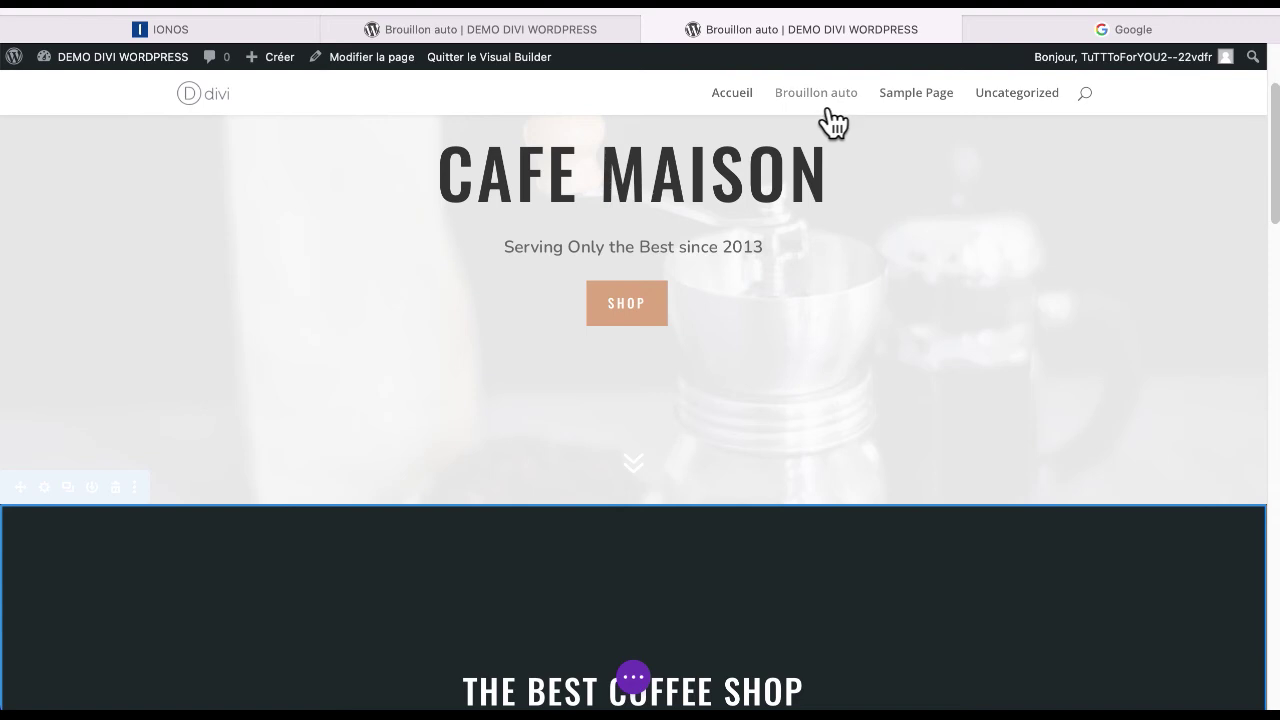
scroll(748, 208, "down", 1)
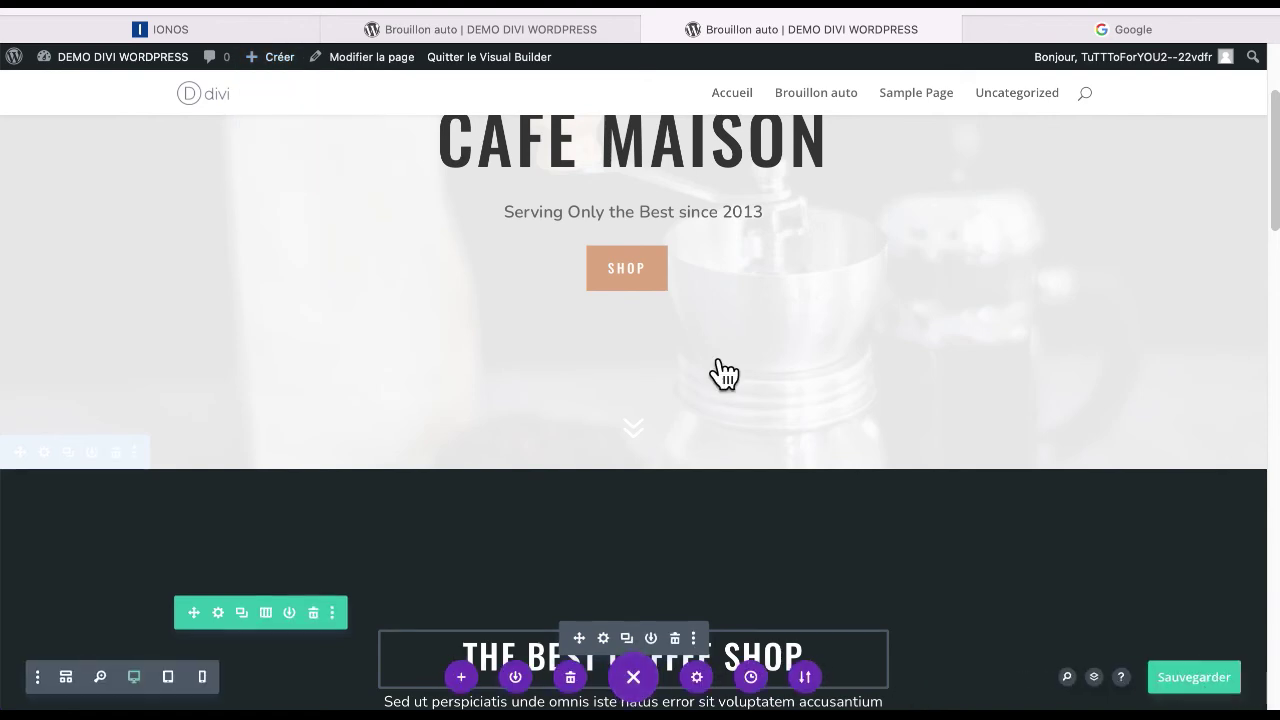
Step: Create a new WordPress page titled "demo 2" and start editing it with the Divi builder
mouse_move(292, 62)
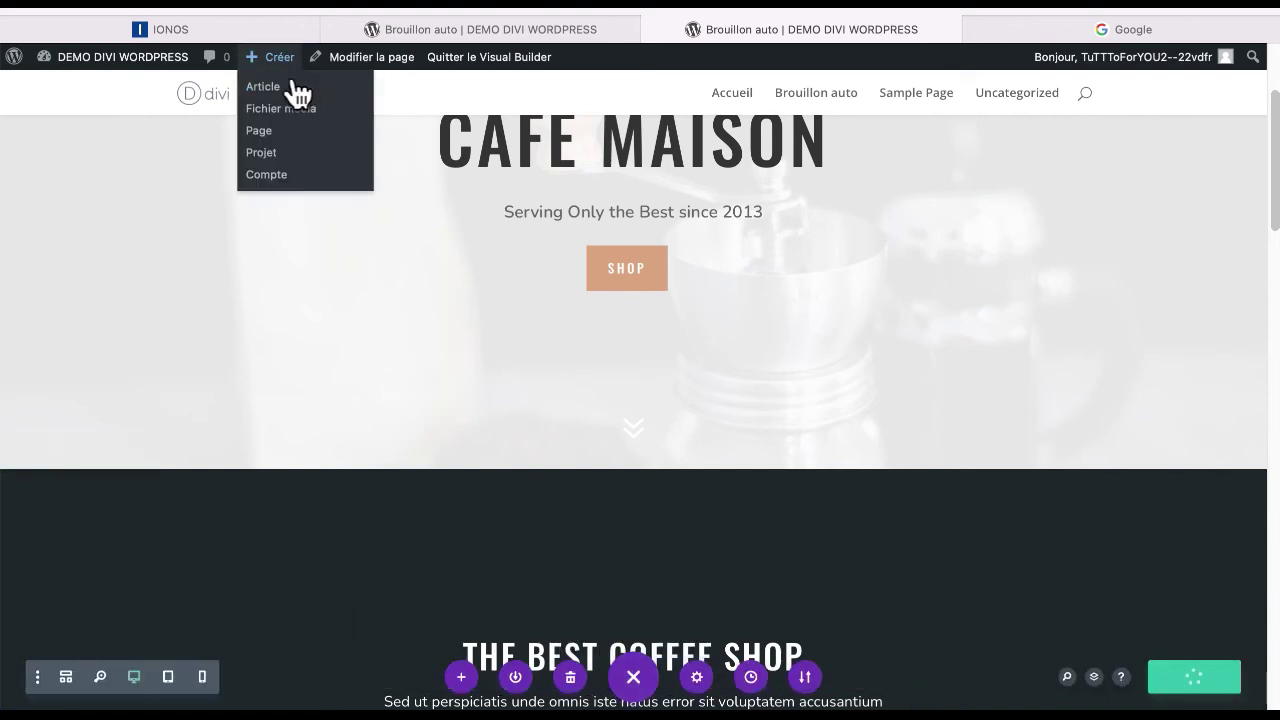
left_click(262, 133)
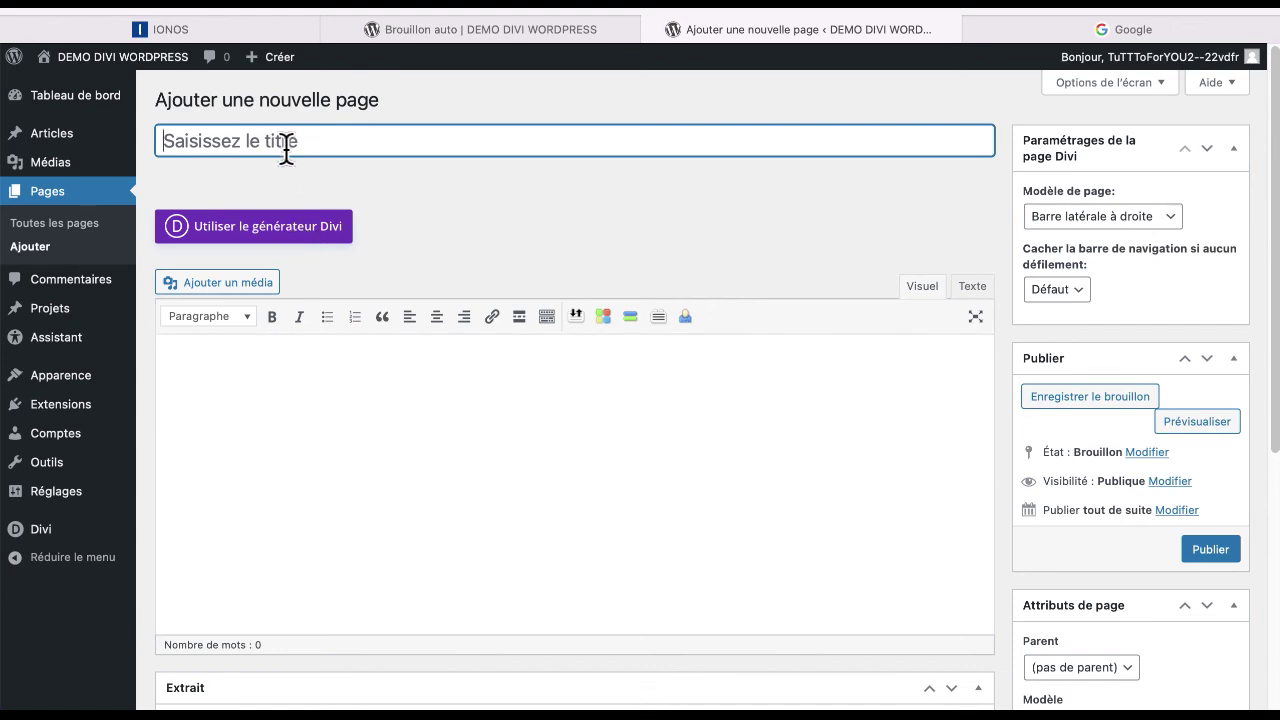
type("demo")
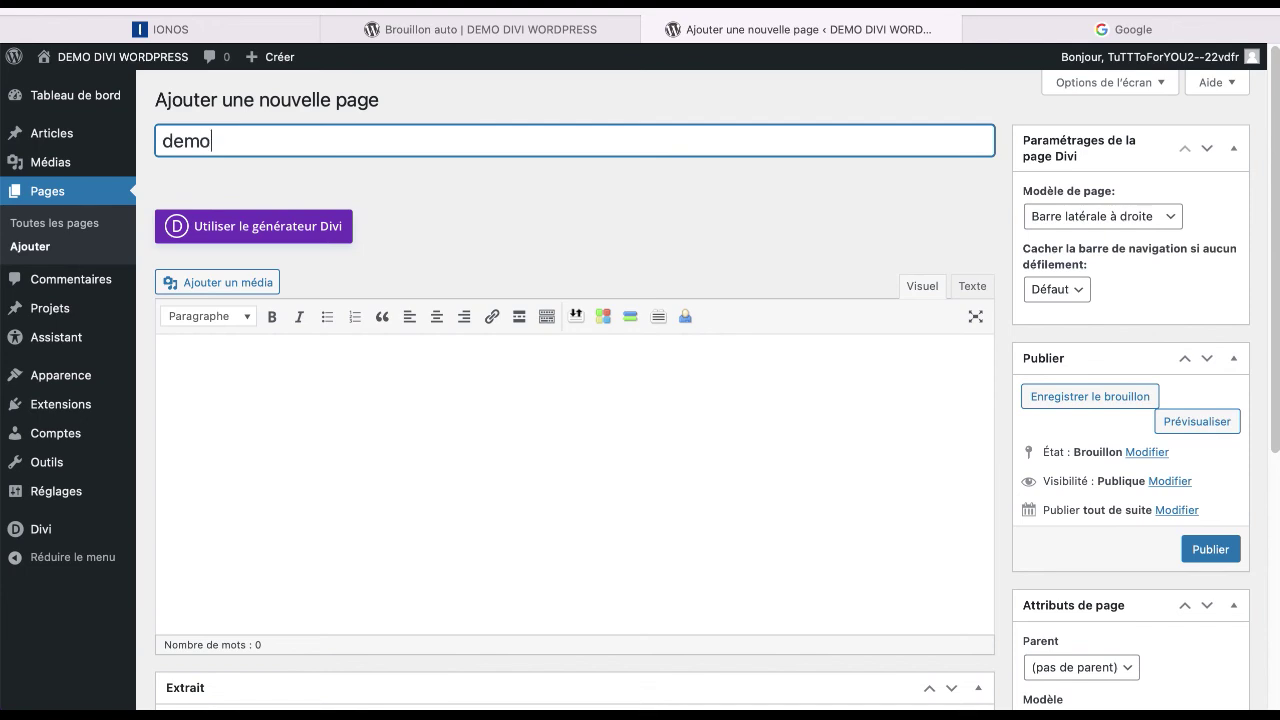
left_click(293, 230)
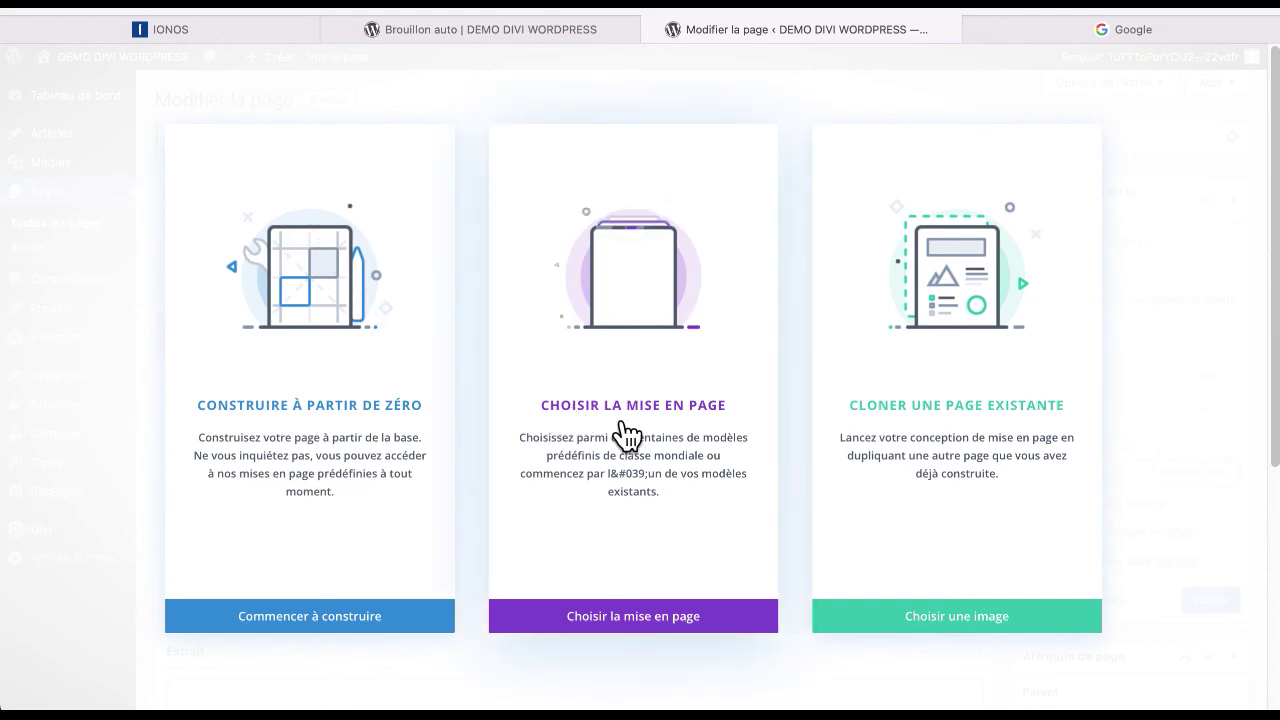
Step: Load the predefined Contact layout from the Coffee Shop layout pack into the new page
left_click(621, 424)
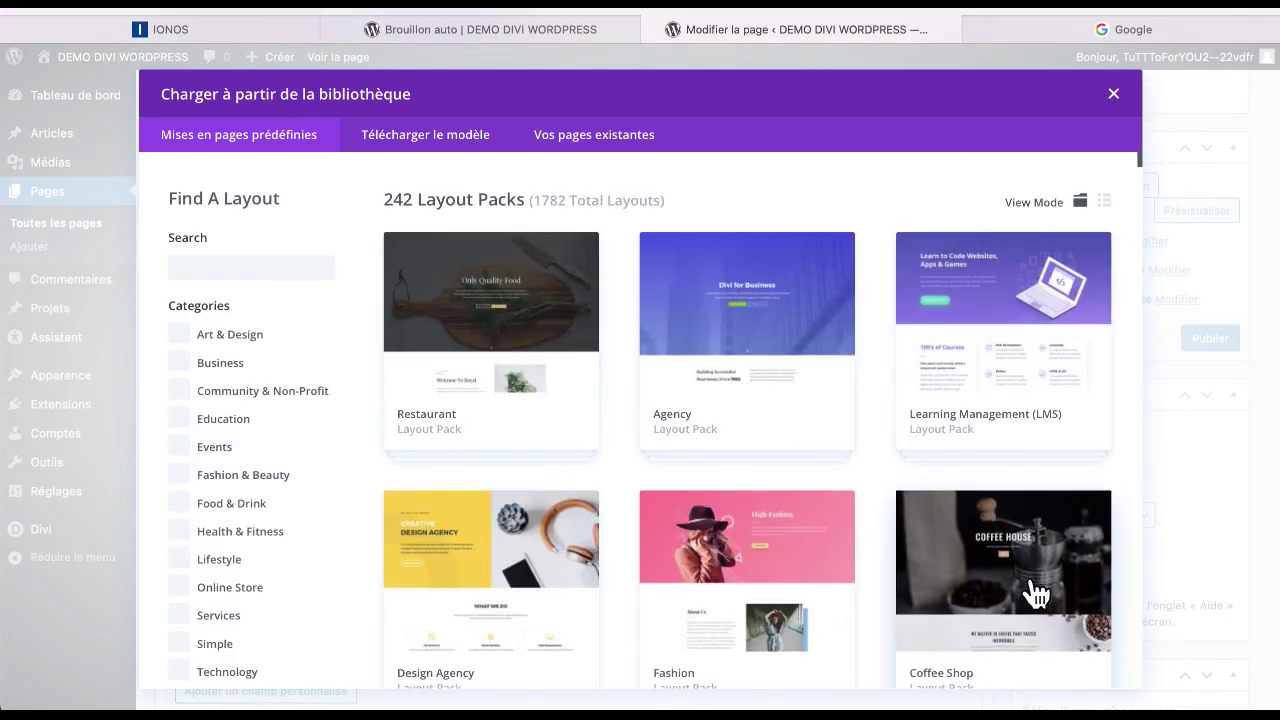
left_click(1035, 593)
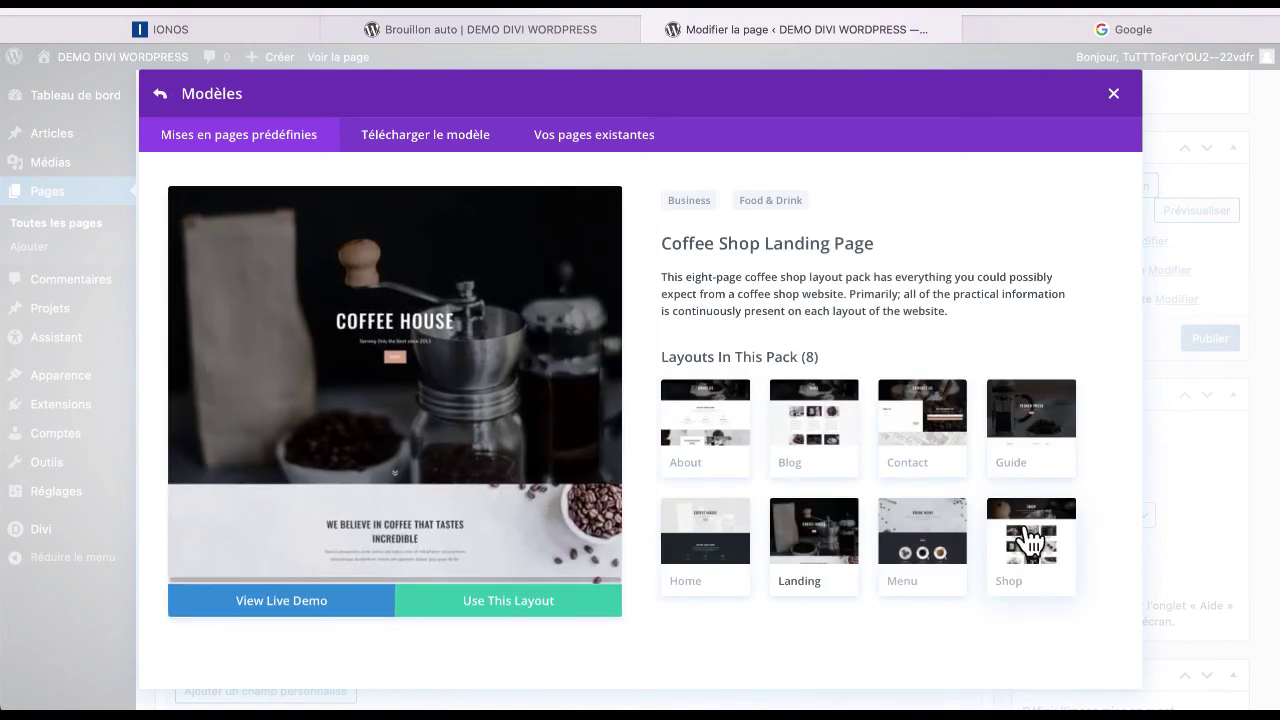
left_click(942, 443)
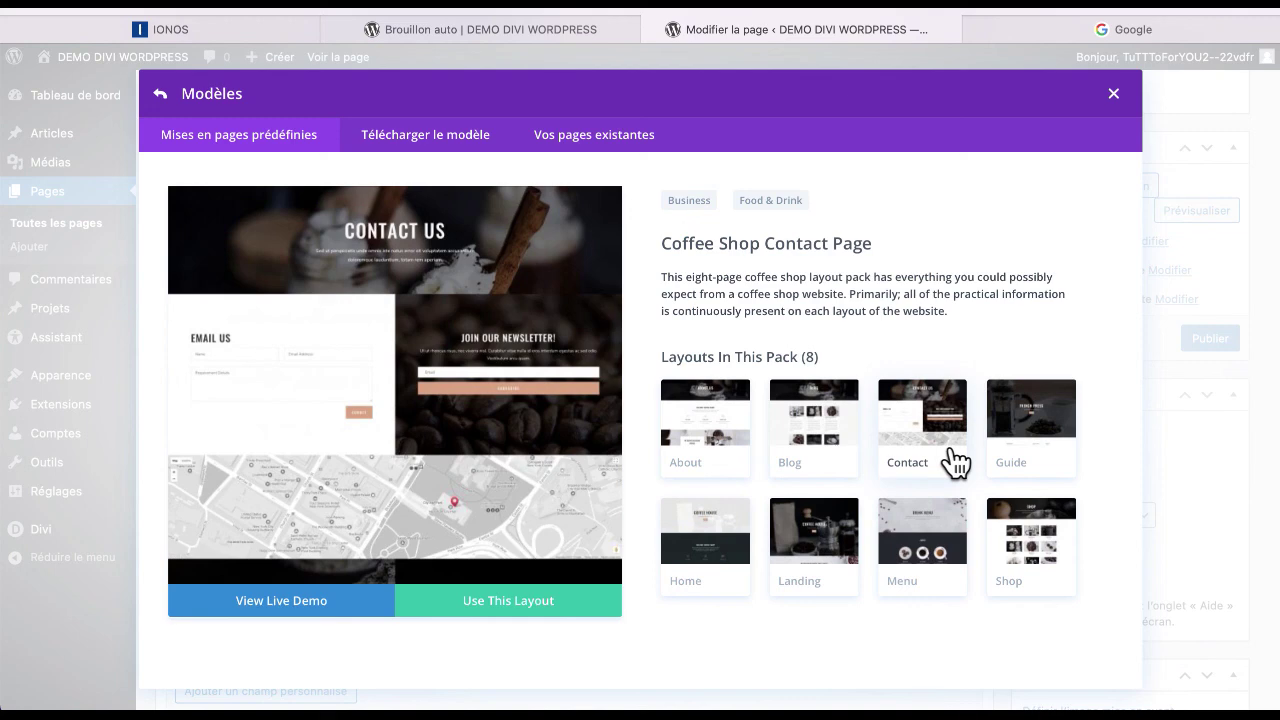
left_click(522, 618)
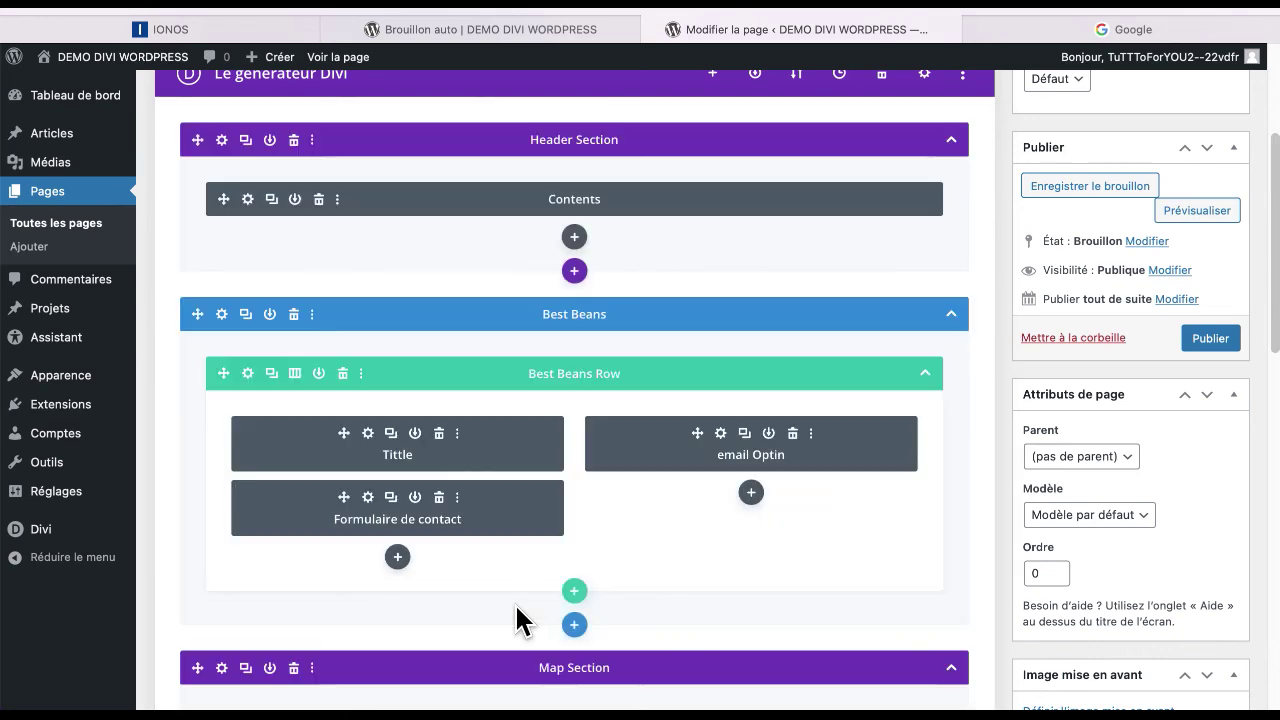
Step: Publish the demo 2 page and open it on the front end
left_click(1211, 340)
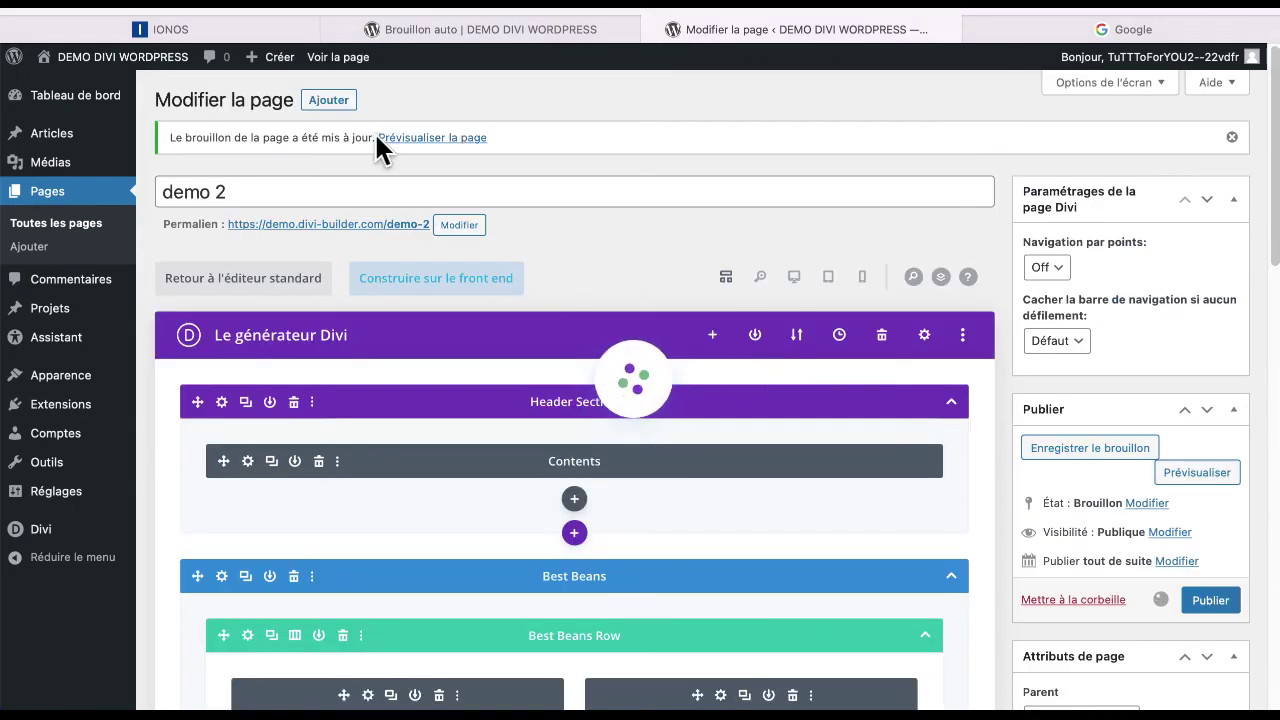
left_click(350, 62)
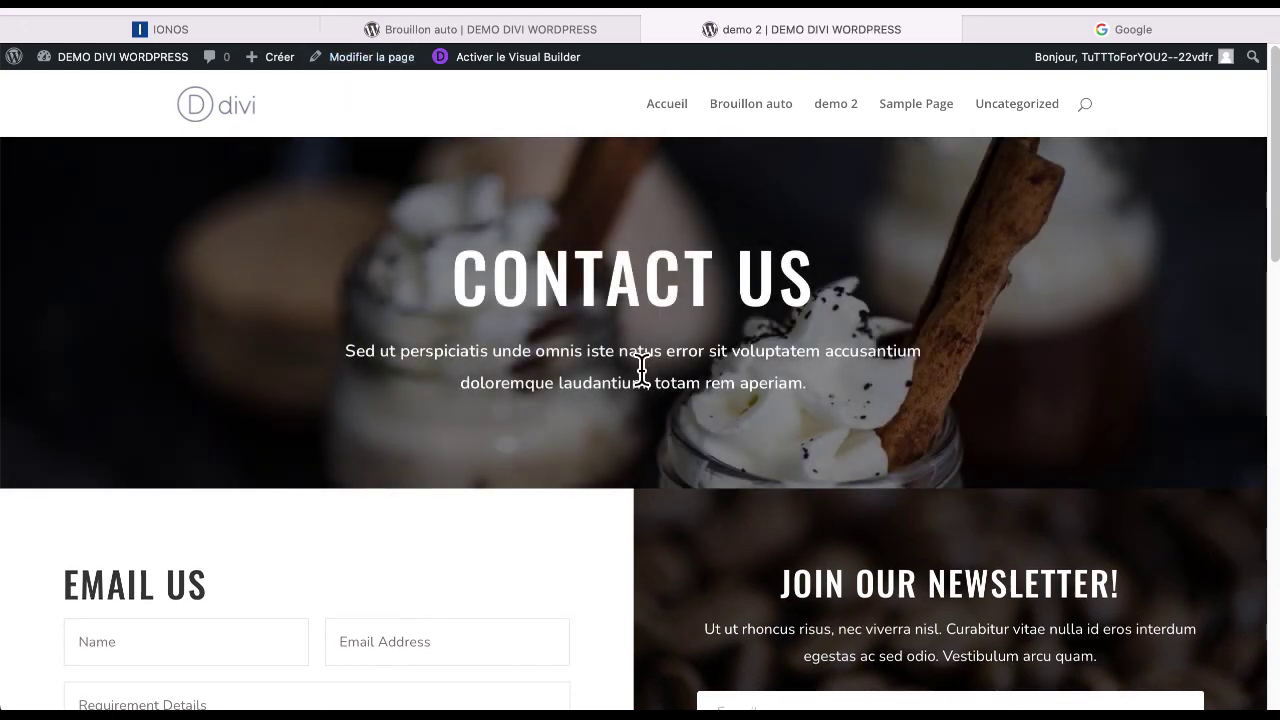
Step: Examine the published page's Contact Us header, email form, newsletter sign-up and map sections
scroll(641, 370, "down", 2)
scroll(641, 370, "down", 4)
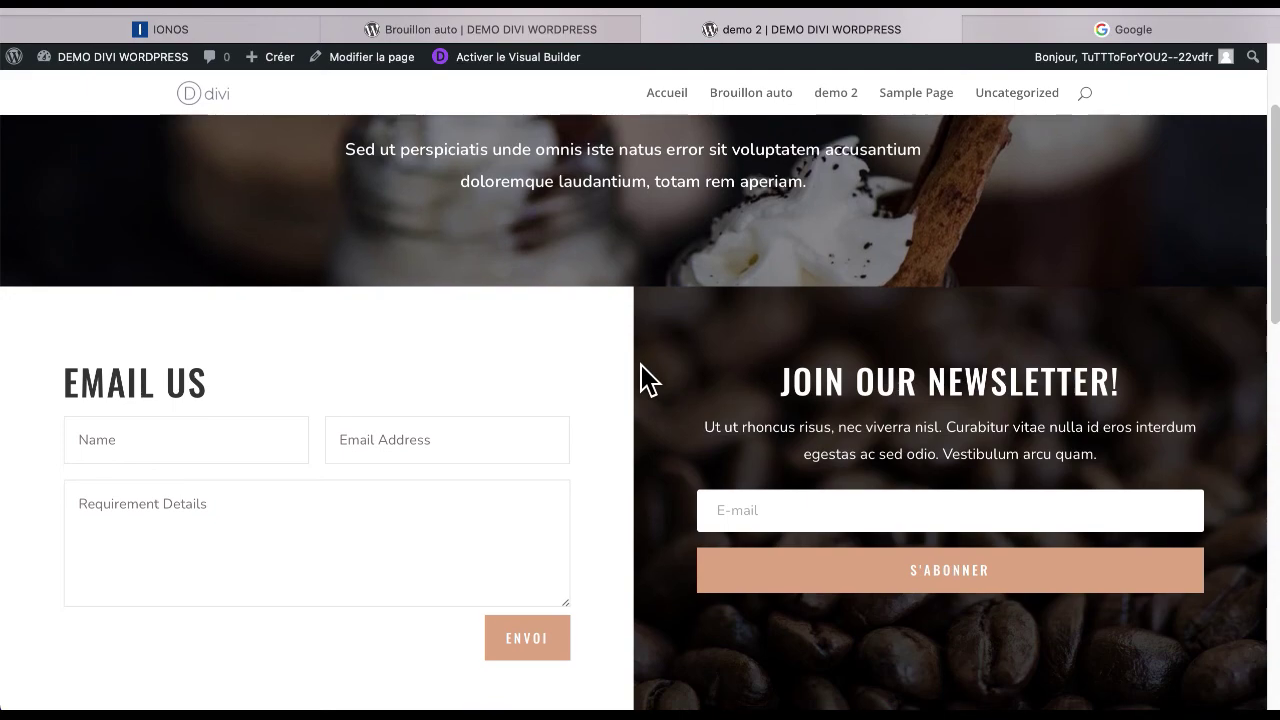
scroll(645, 374, "up", 2)
scroll(645, 375, "up", 4)
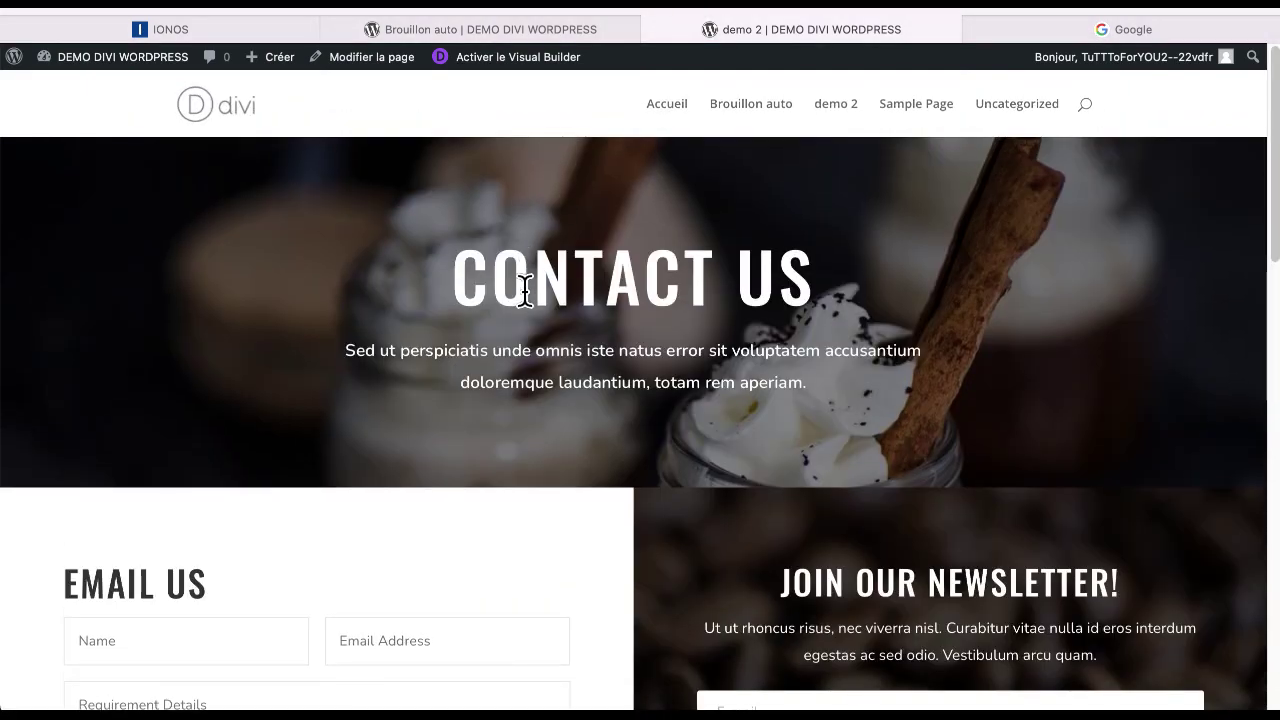
scroll(523, 280, "down", 6)
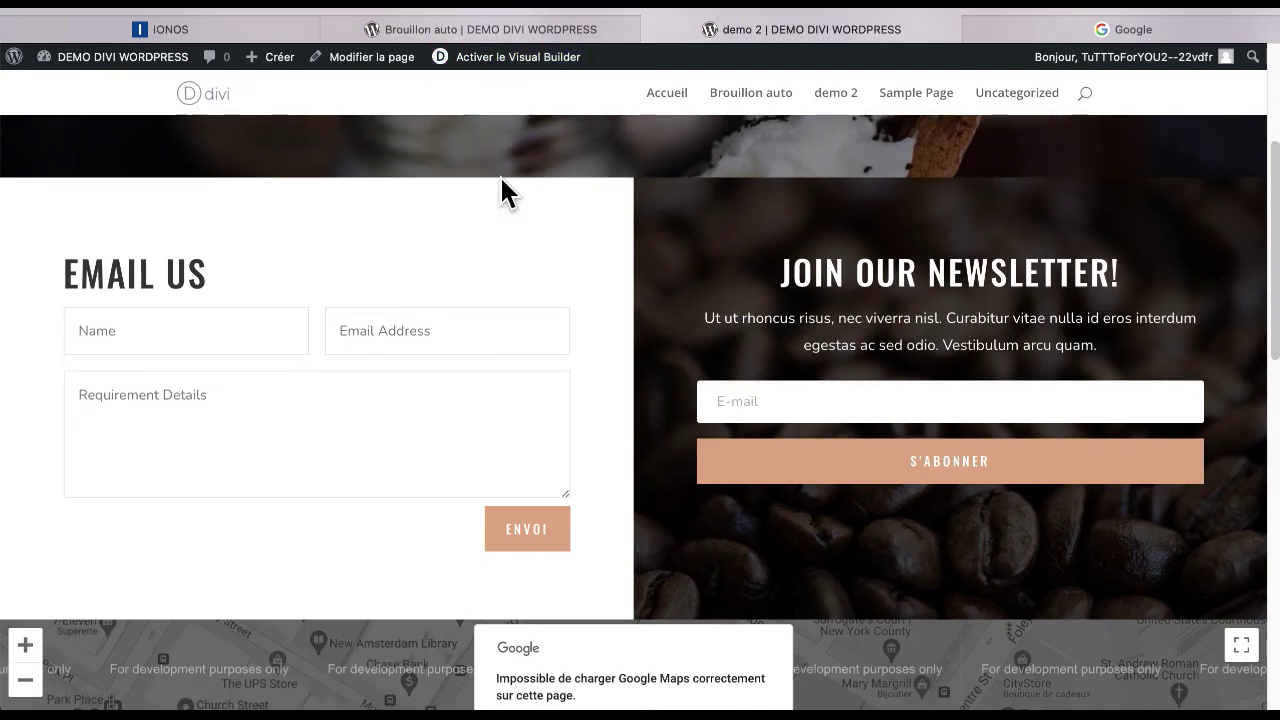
scroll(505, 170, "up", 6)
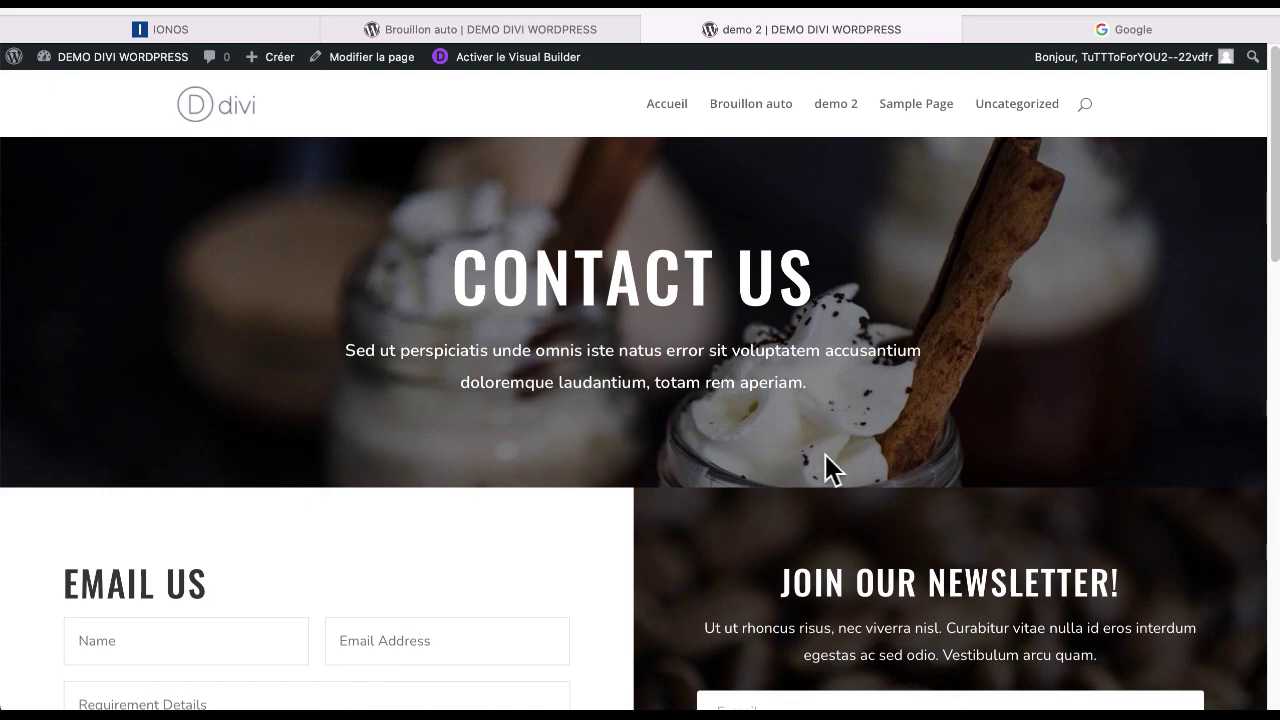
scroll(590, 383, "down", 5)
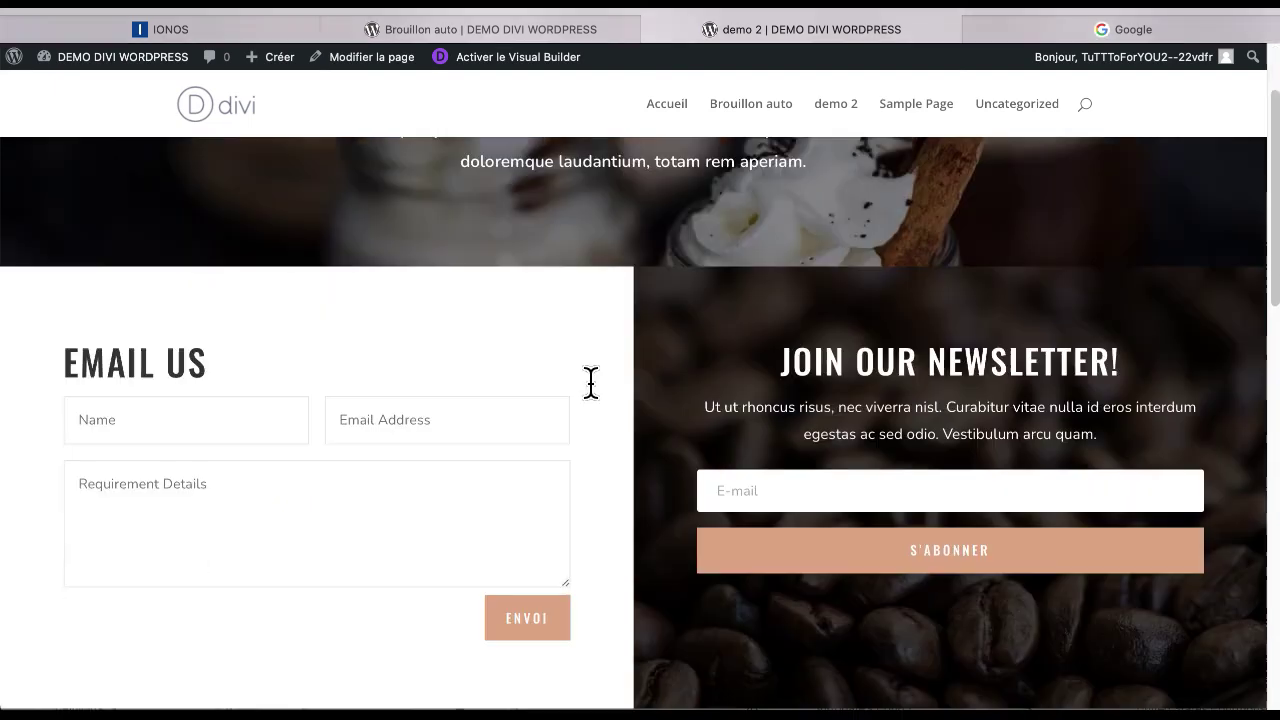
scroll(570, 385, "down", 3)
scroll(249, 277, "down", 3)
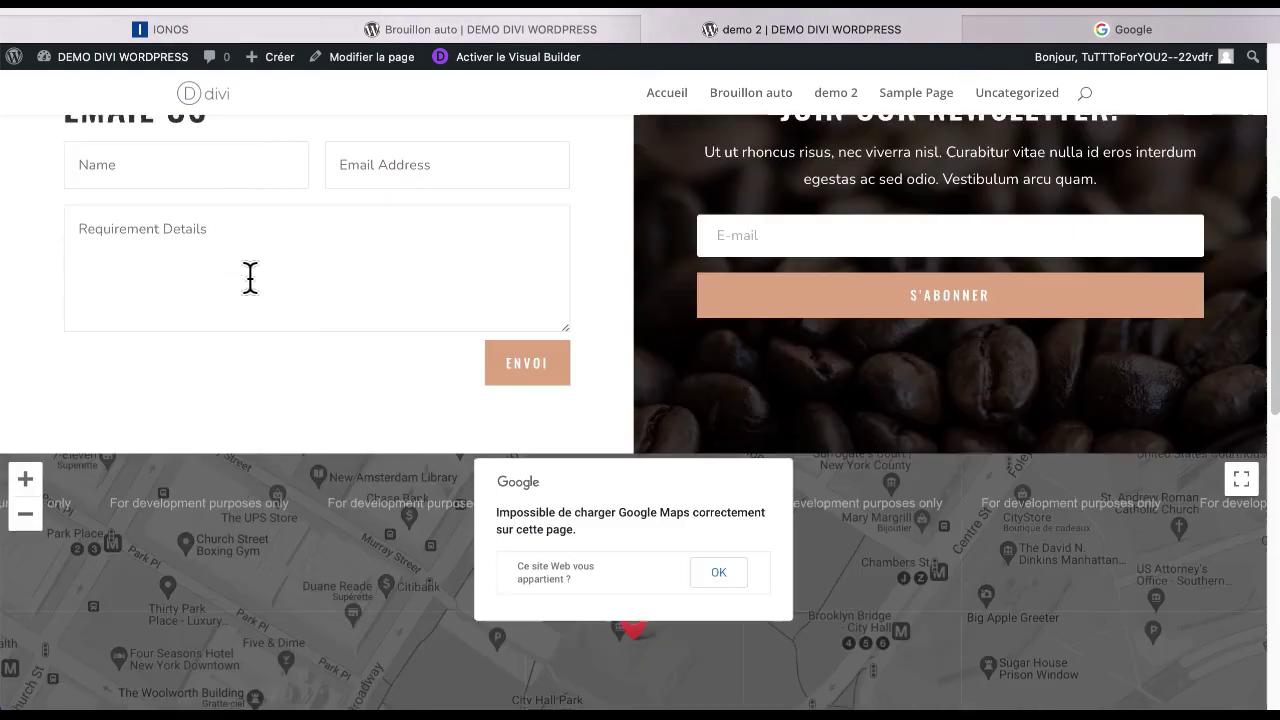
scroll(610, 385, "down", 3)
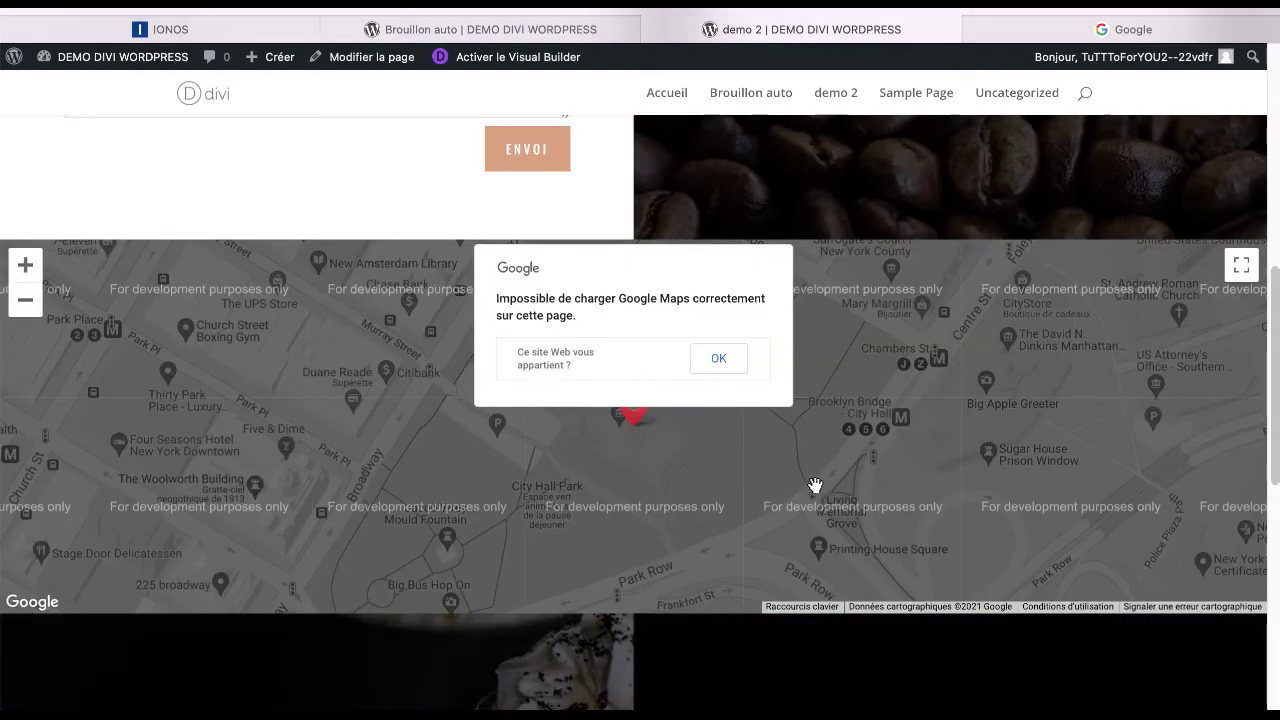
scroll(845, 625, "up", 2)
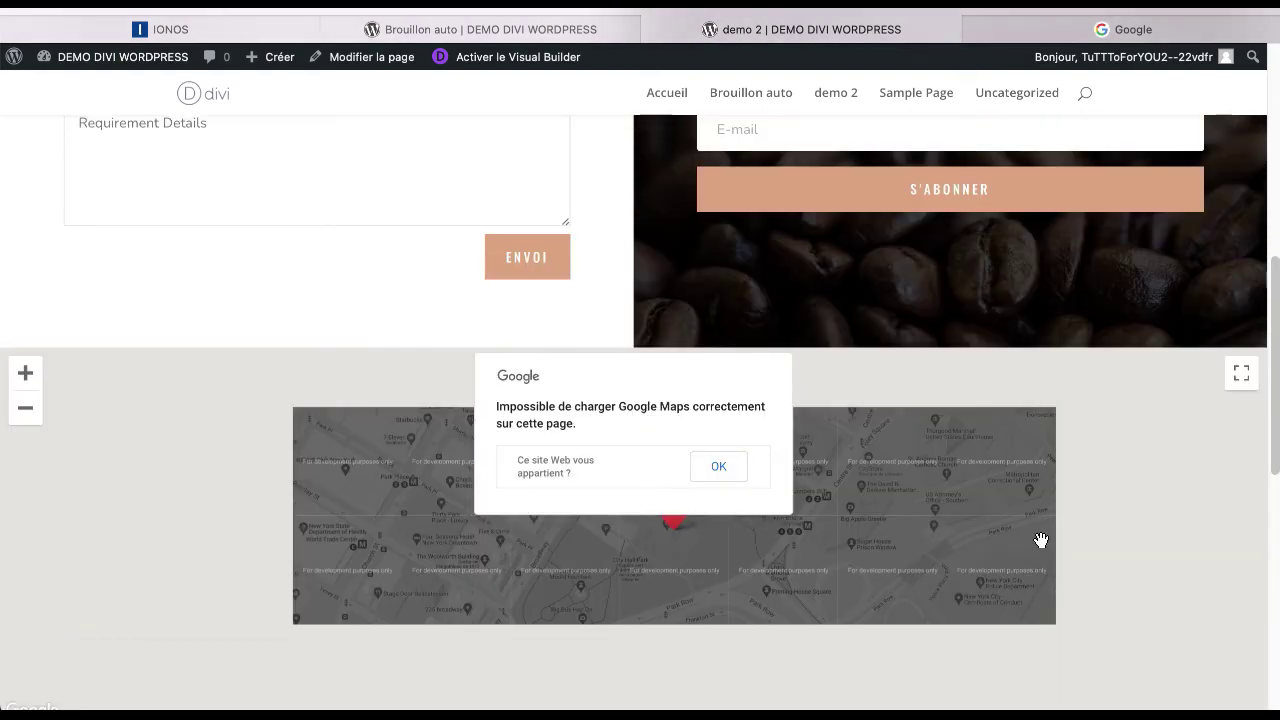
scroll(835, 333, "up", 15)
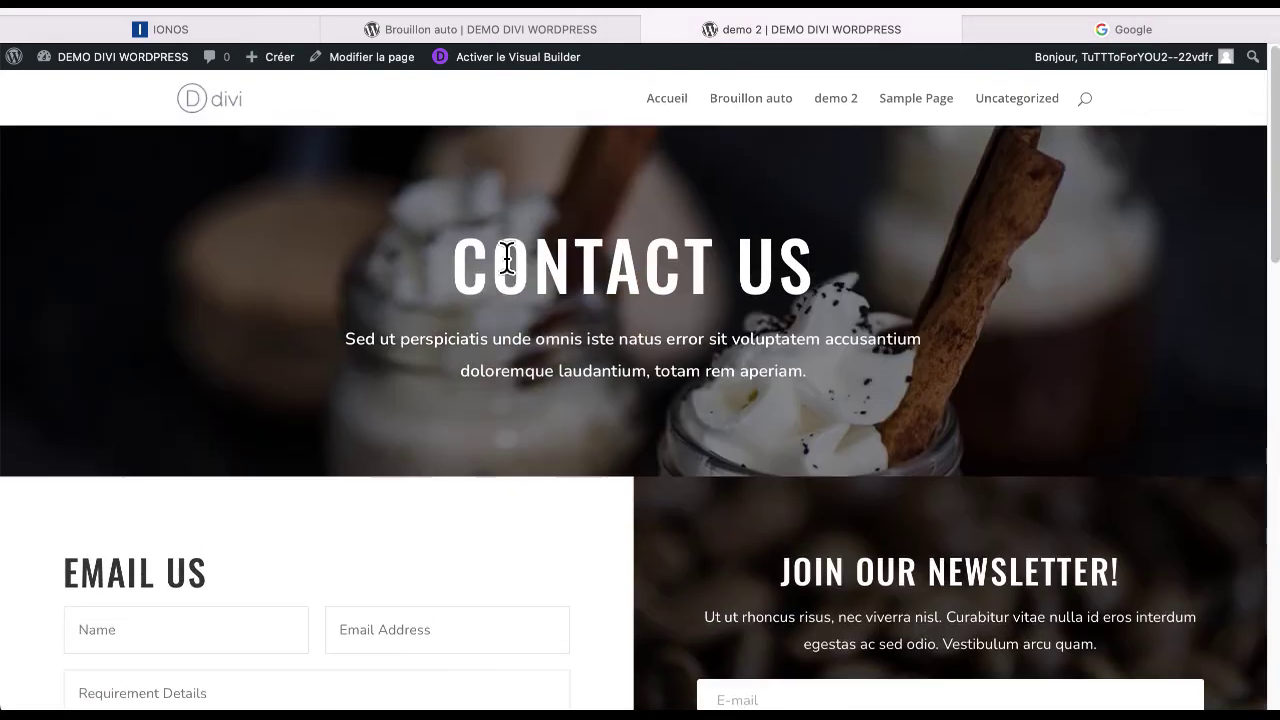